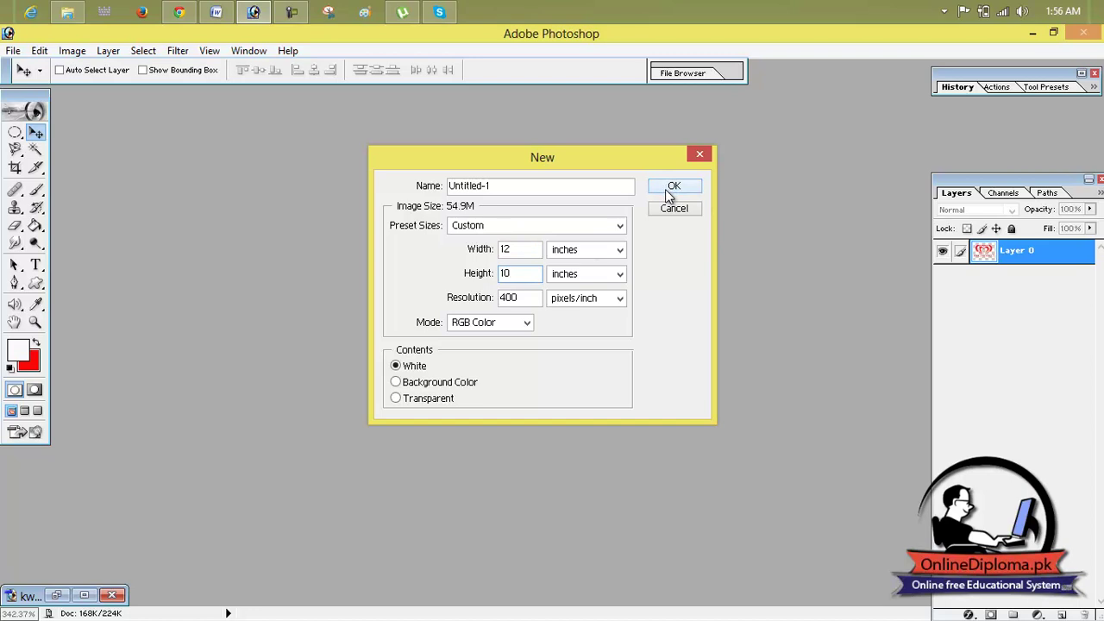
Create the 12 × 10 inch, 400 pixels/inch RGB document and fill its background with red (F70A0F).
click(523, 157)
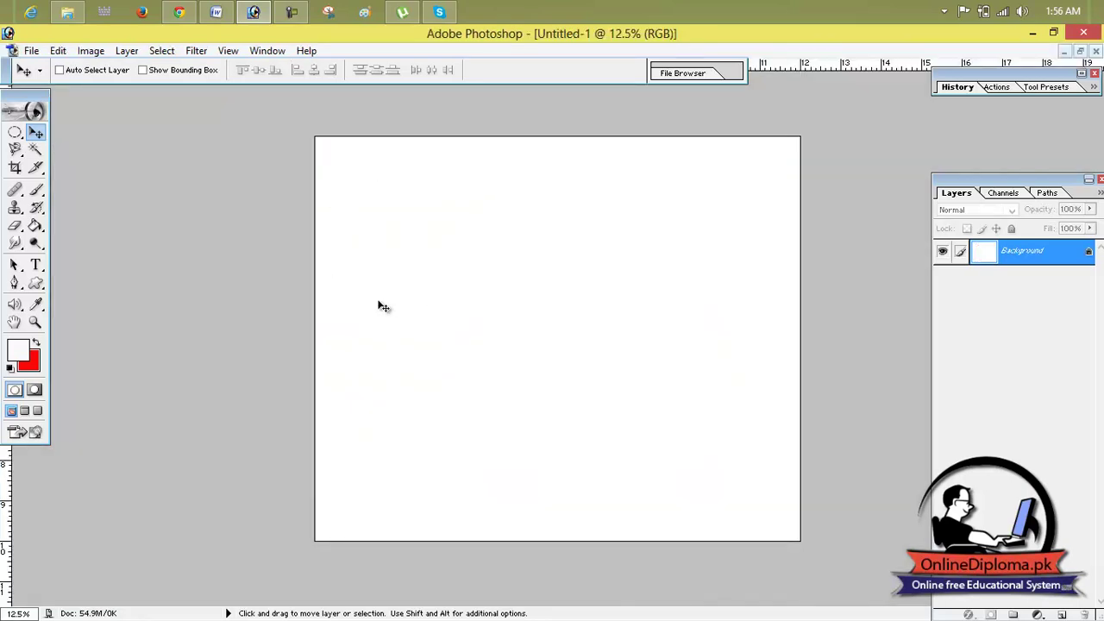
click(18, 349)
drag(475, 264, 526, 204)
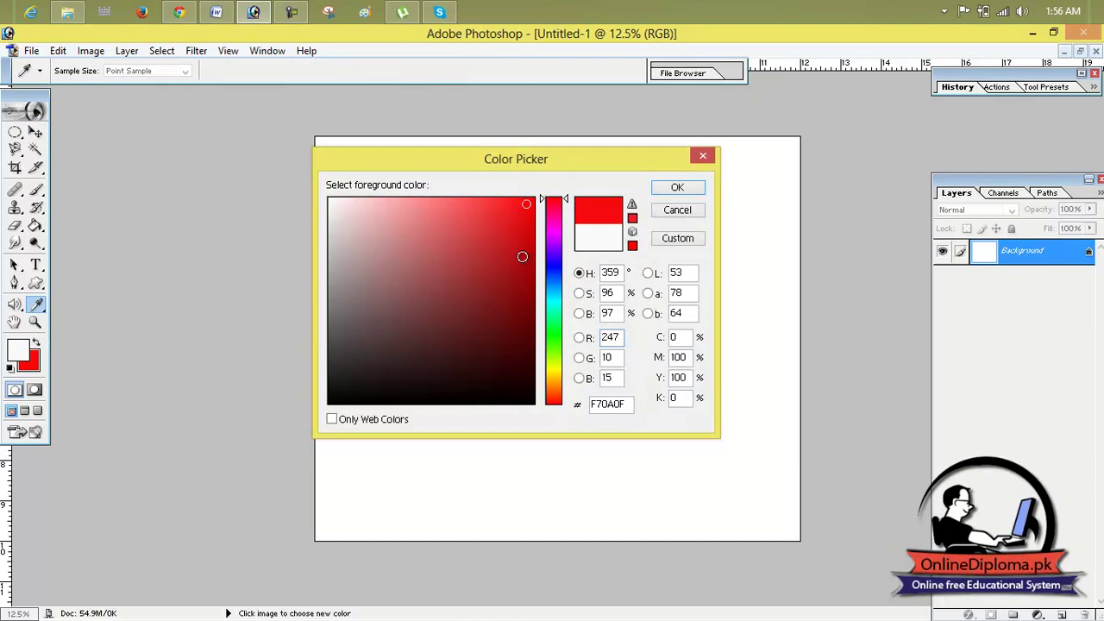
click(677, 187)
key(v)
key(alt+BackSpace)
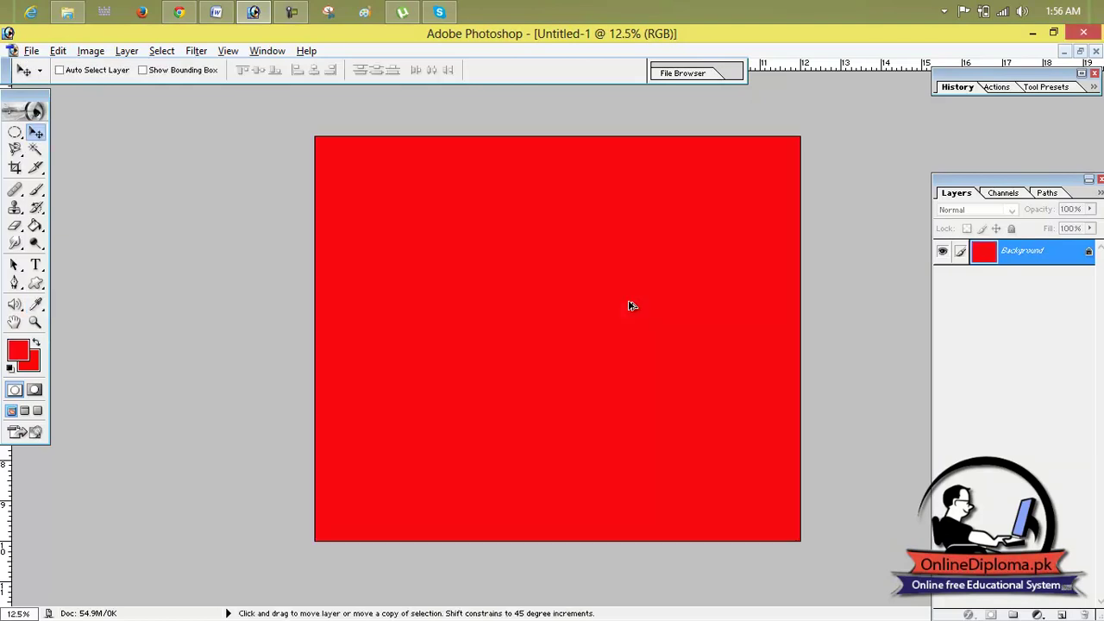
Review the document's pixel dimensions, print size and resolution in Image Size, leaving the settings as they are.
click(59, 51)
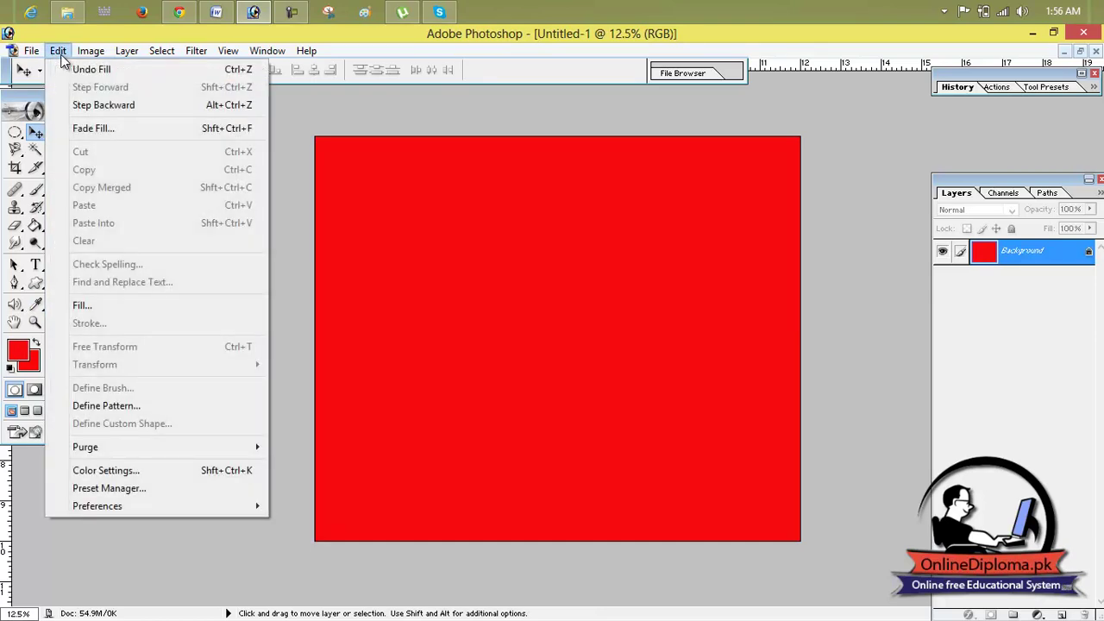
mouse_move(91, 51)
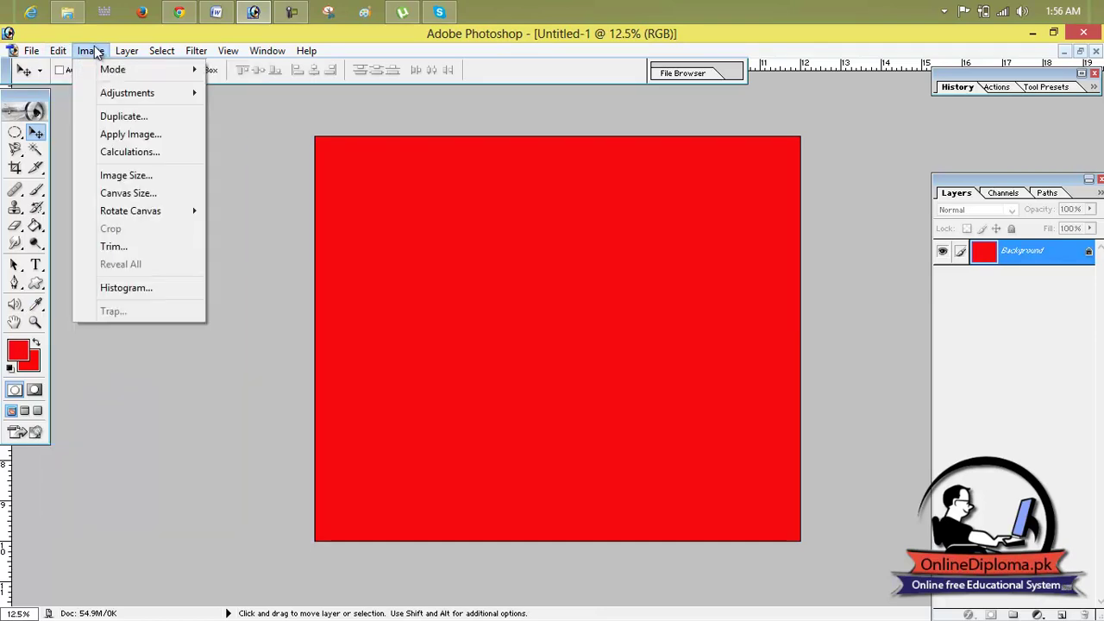
click(132, 181)
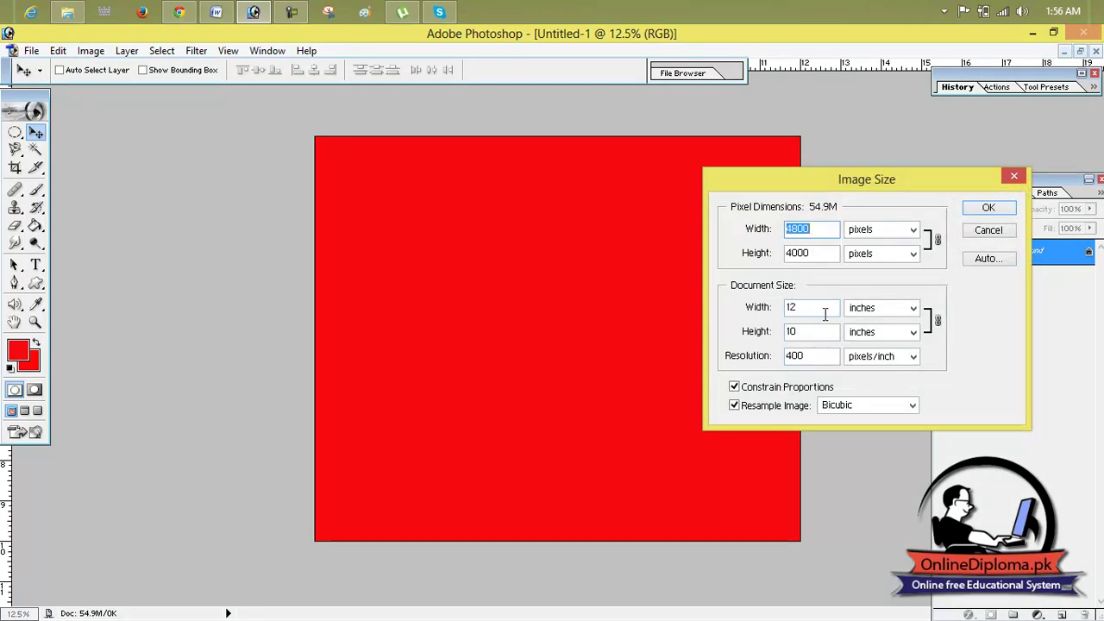
click(1014, 177)
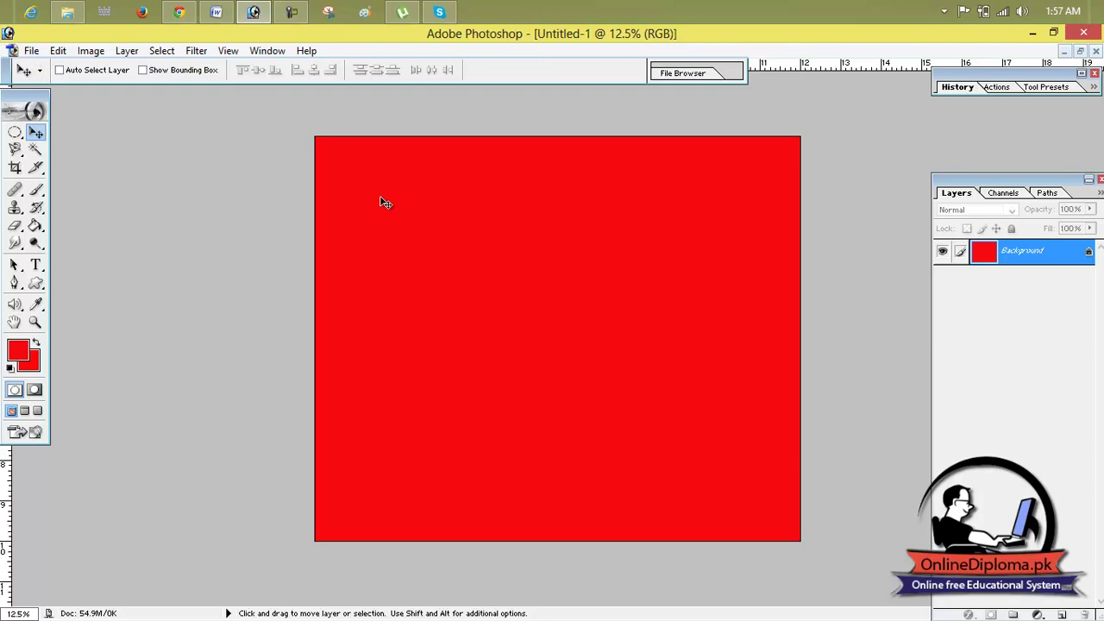
Create a second RGB document 4 × 4 inches at 400 pixels/inch with white contents.
click(31, 51)
click(46, 68)
double_click(523, 252)
text(4)
double_click(507, 273)
text(4)
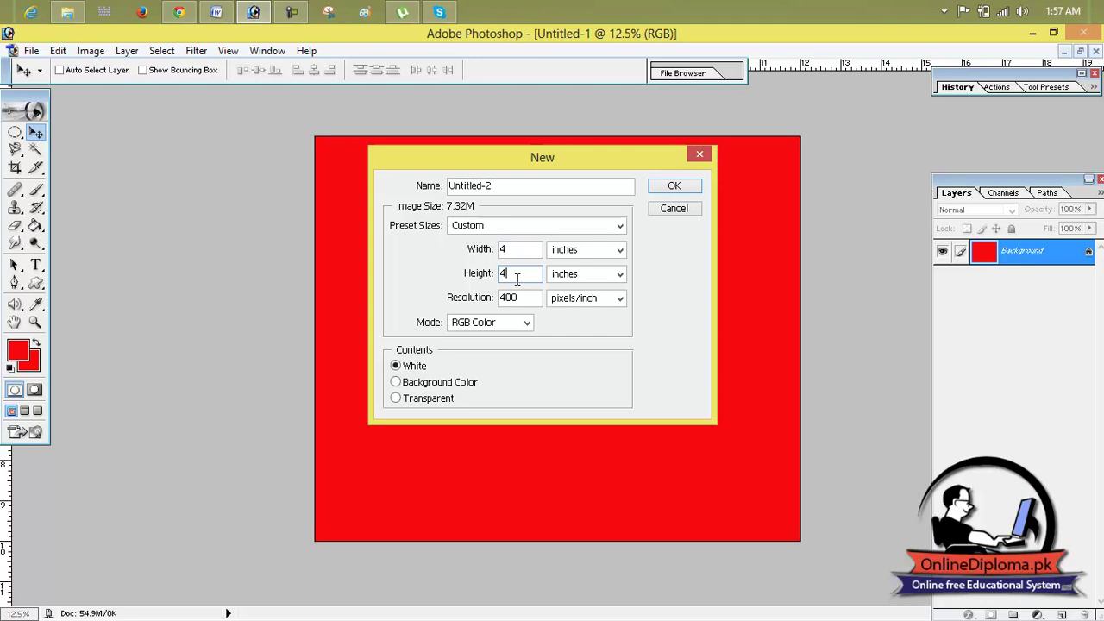
click(664, 193)
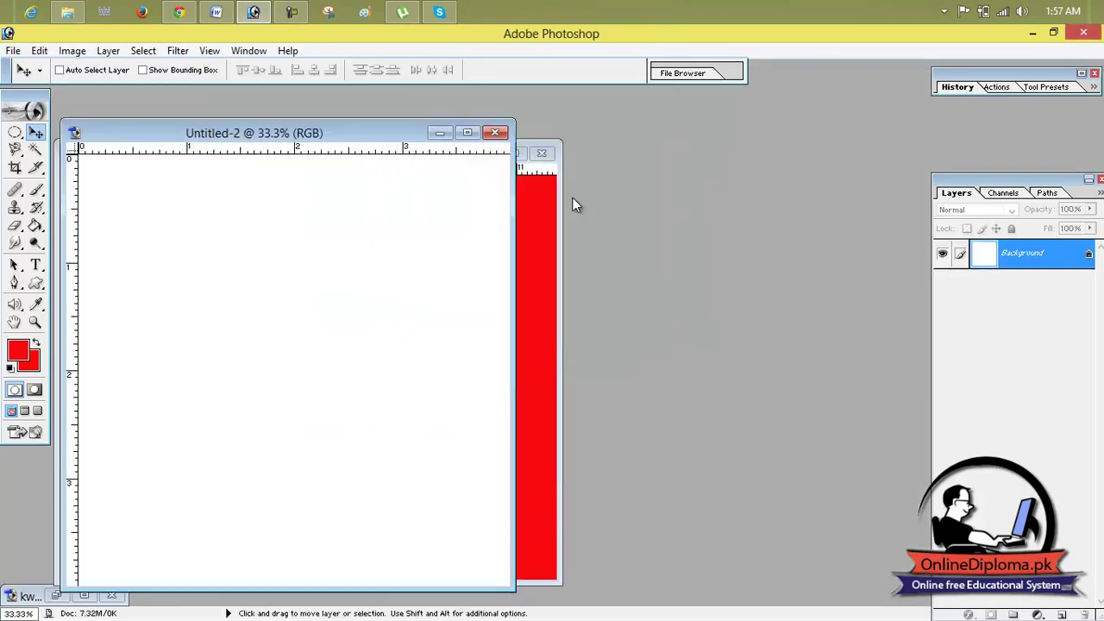
Copy the white 4-inch square from Untitled-2 into Untitled-1 and align it with the left edge of the red canvas.
drag(400, 145, 870, 149)
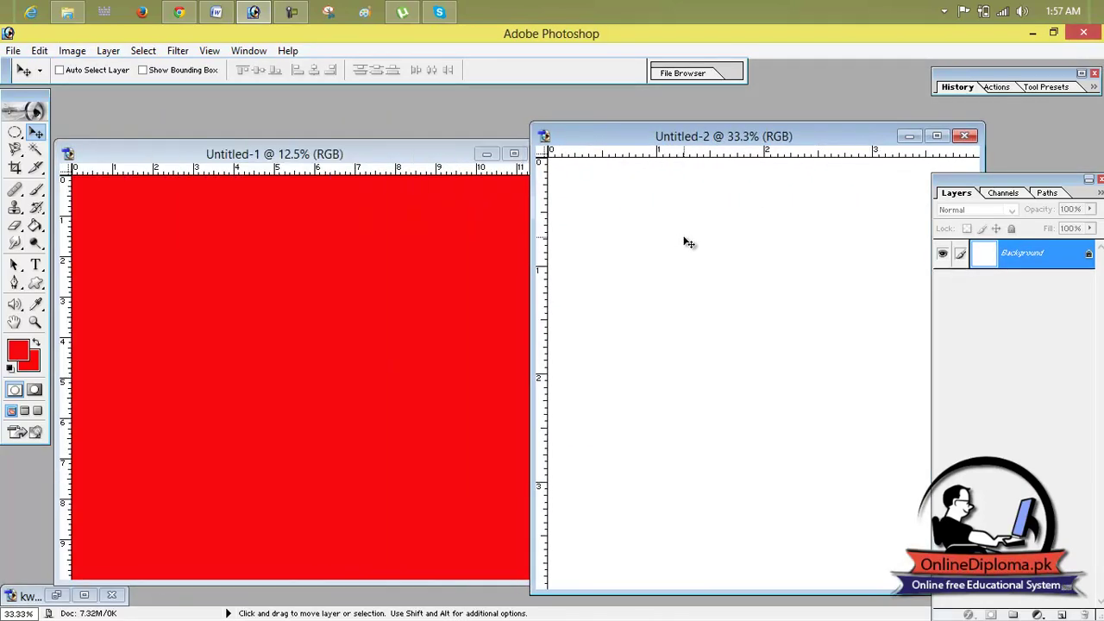
drag(537, 303, 467, 304)
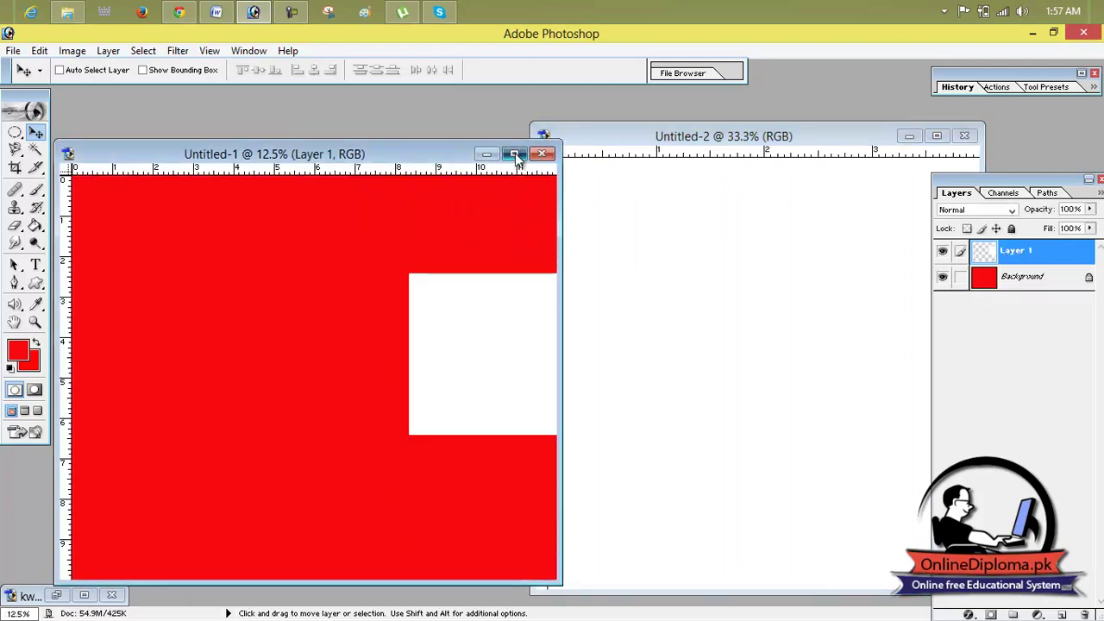
click(516, 153)
drag(726, 277, 388, 275)
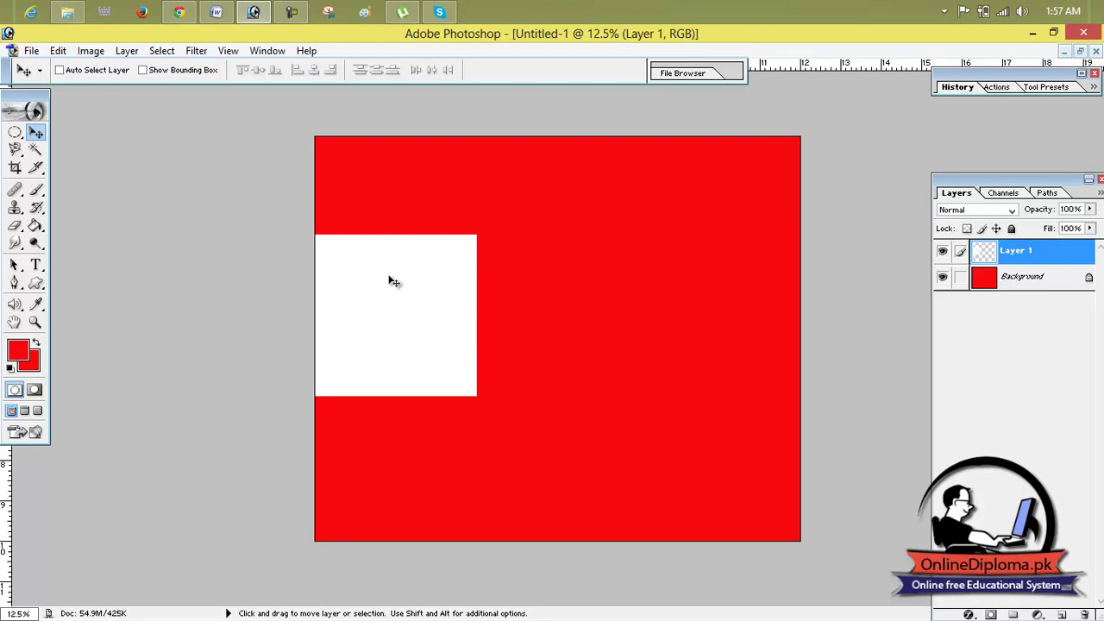
Use the white square as a spacer to place vertical guides at 4 and 8 inches, and delete the square's layer.
drag(186, 477, 484, 521)
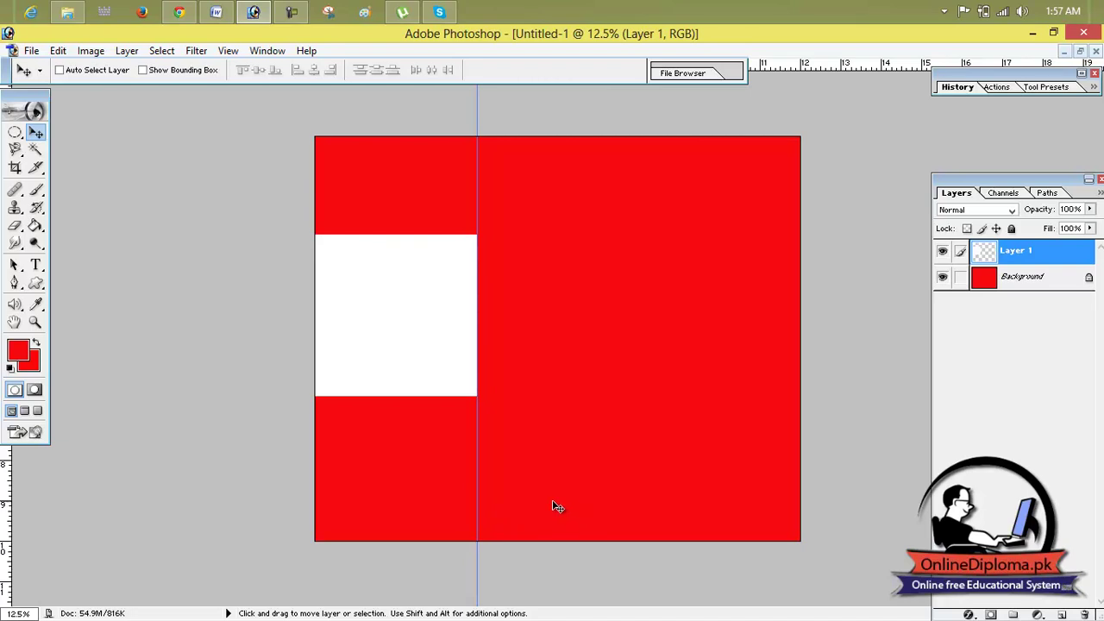
drag(372, 362, 536, 373)
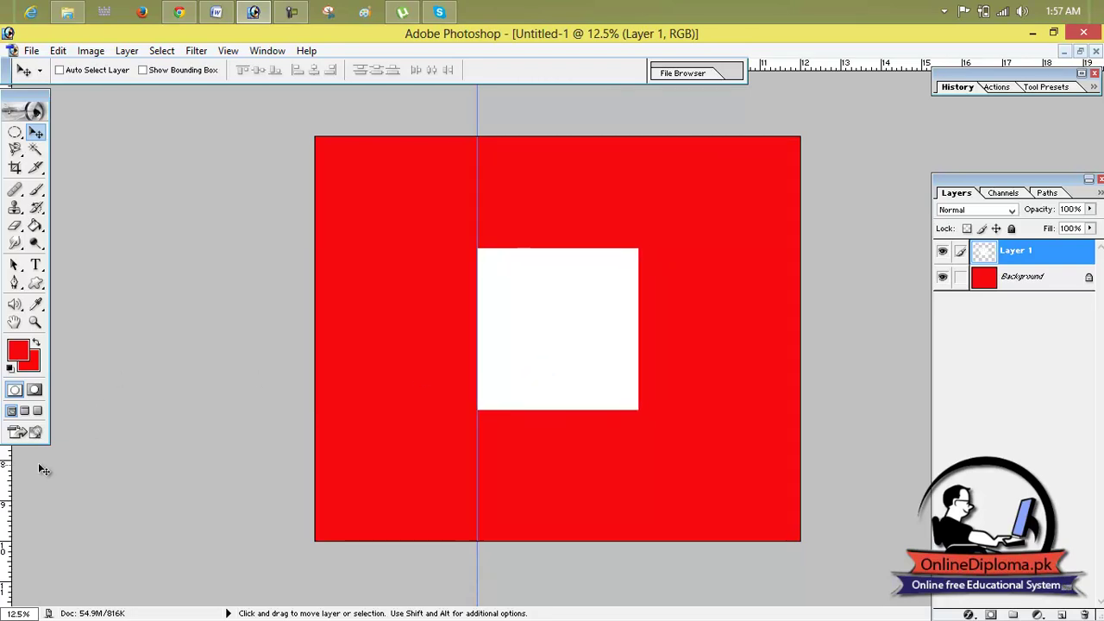
drag(5, 479, 635, 503)
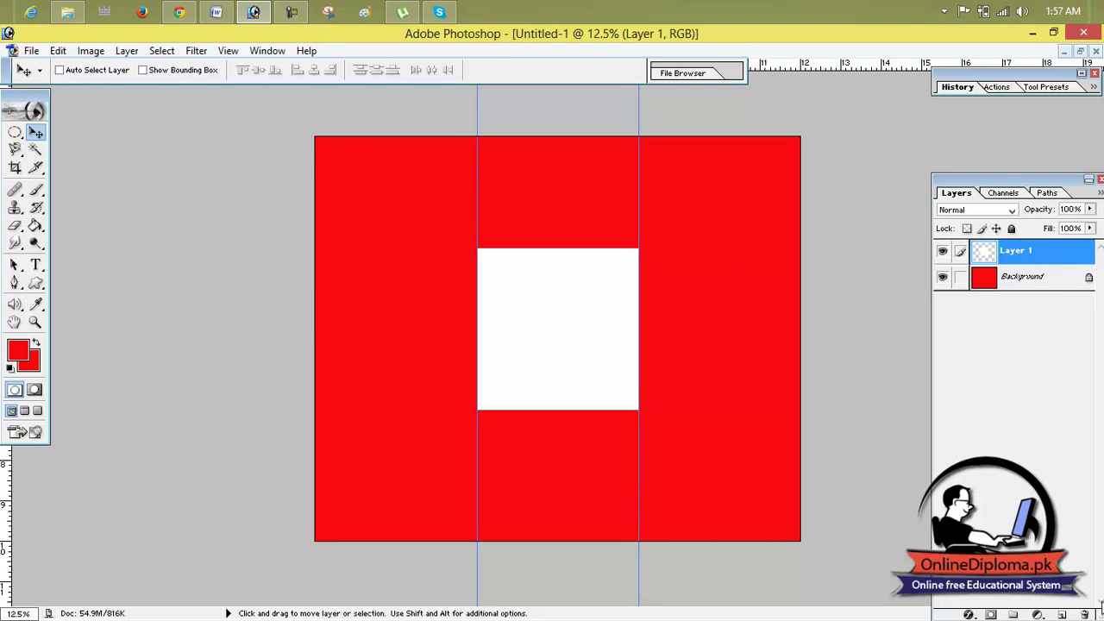
click(1085, 614)
click(524, 266)
Set the foreground color to black (000000) and fill the background layer with it.
click(17, 349)
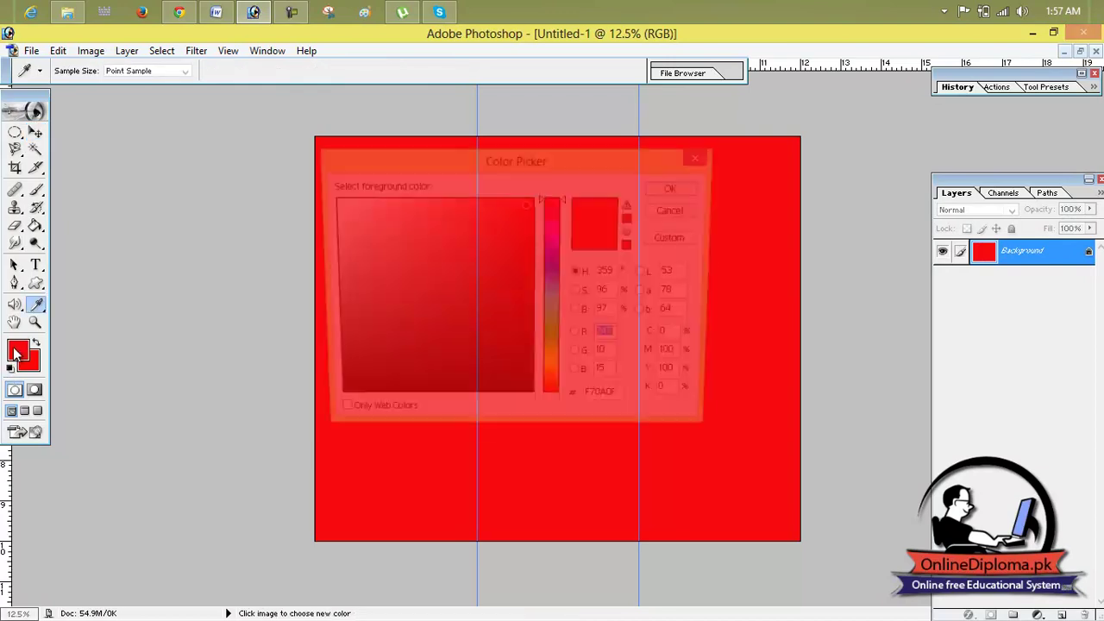
mouse_move(524, 219)
mouse_down()
mouse_move(374, 279)
mouse_move(331, 408)
mouse_up()
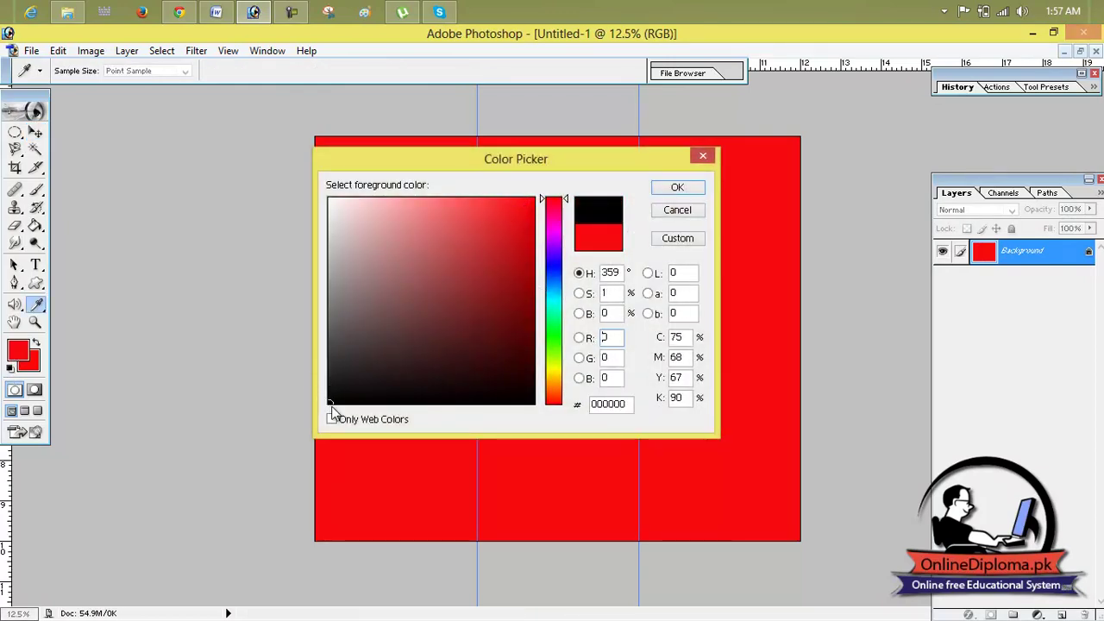
click(678, 188)
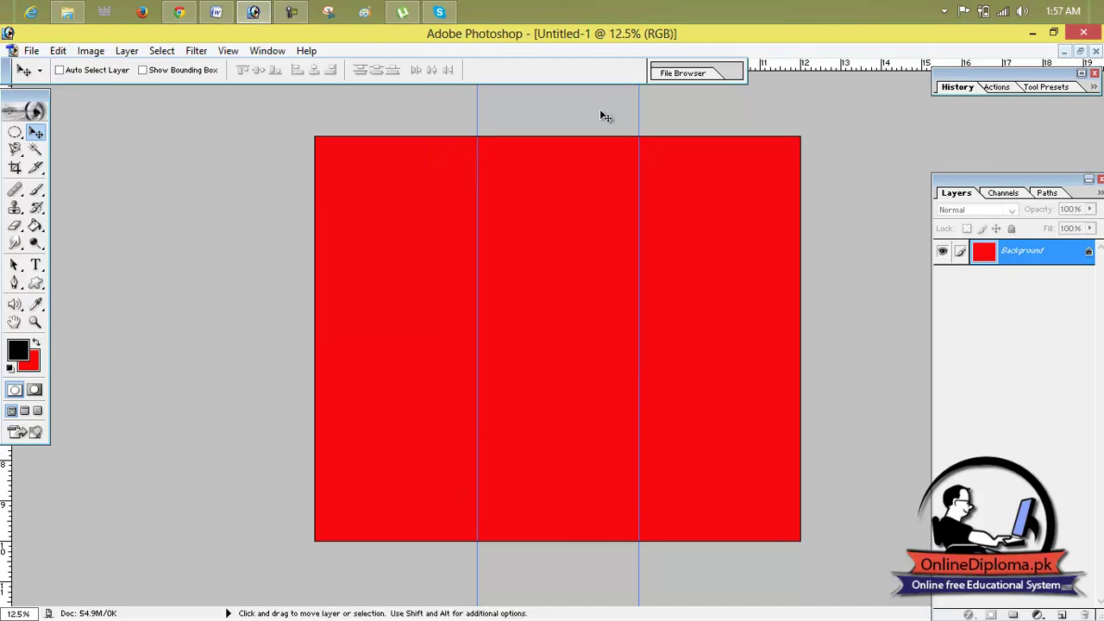
key(alt+BackSpace)
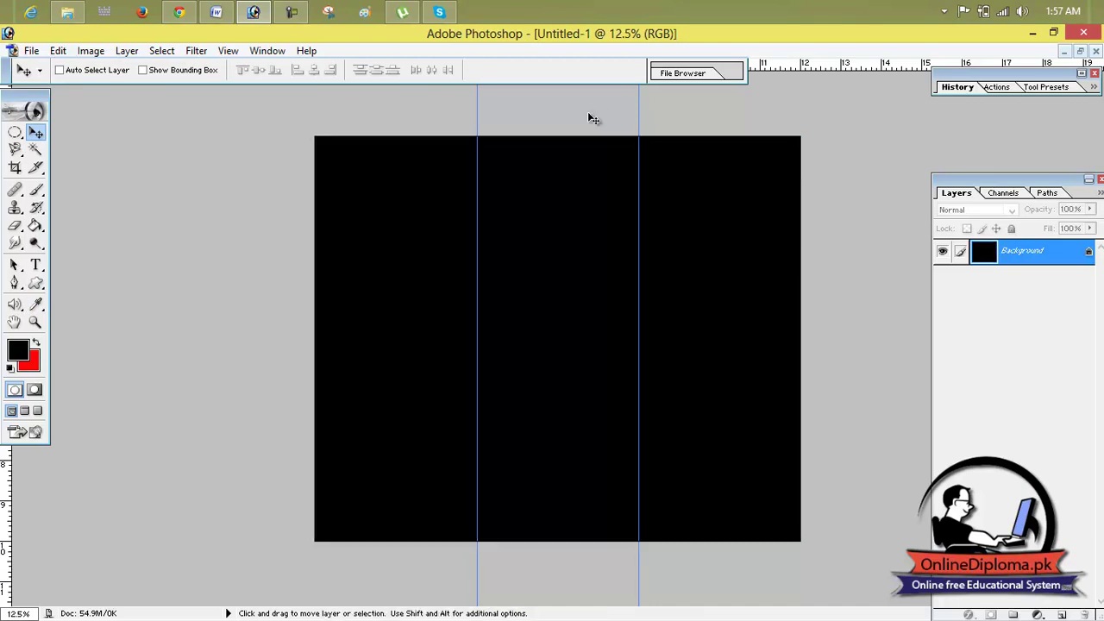
Set the foreground color to near-white FEFEFE and fill the background layer with it.
click(18, 350)
drag(357, 313, 322, 199)
click(677, 187)
key(alt+BackSpace)
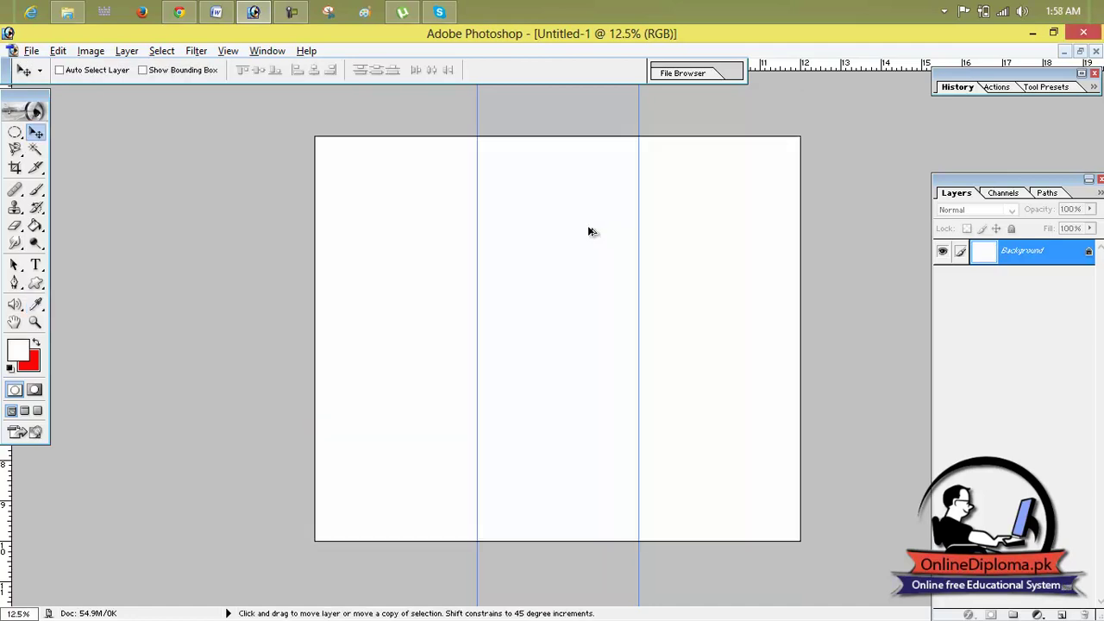
Convert the background into a regular layer named Layer 0 and lock its position.
double_click(989, 264)
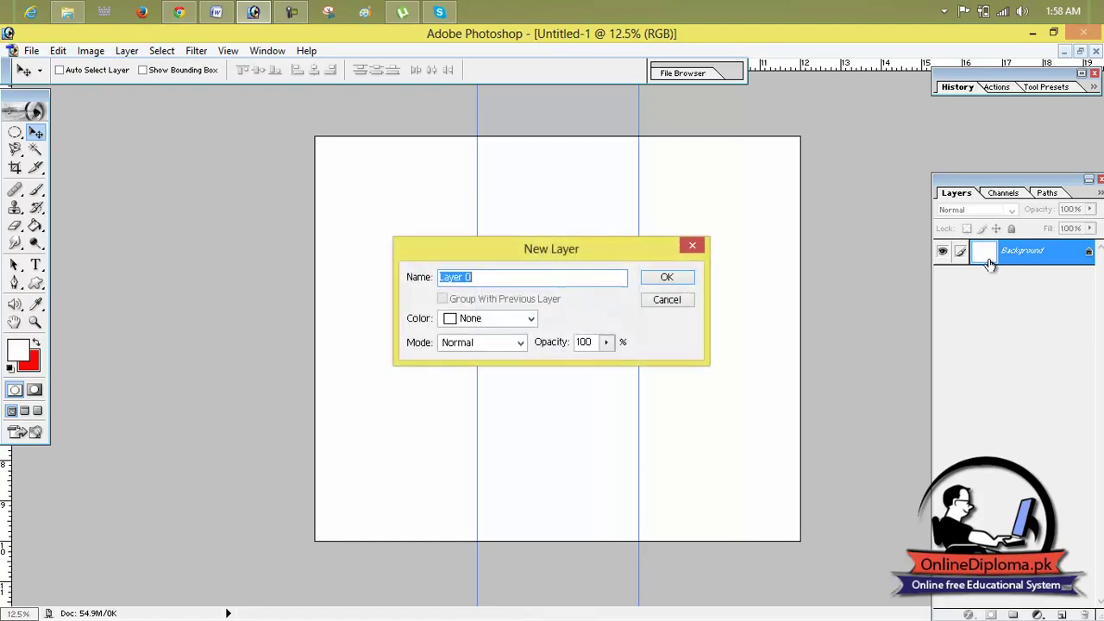
click(677, 277)
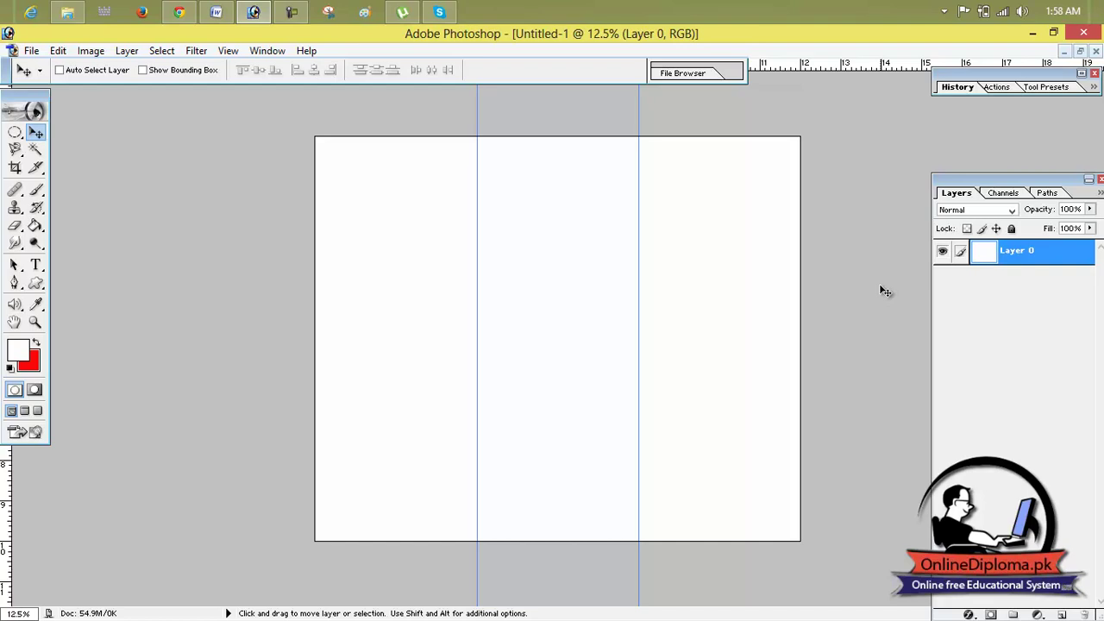
click(996, 228)
Select the full-height left third of the canvas, up to the first guide, with the Rectangular Marquee Tool.
click(15, 132)
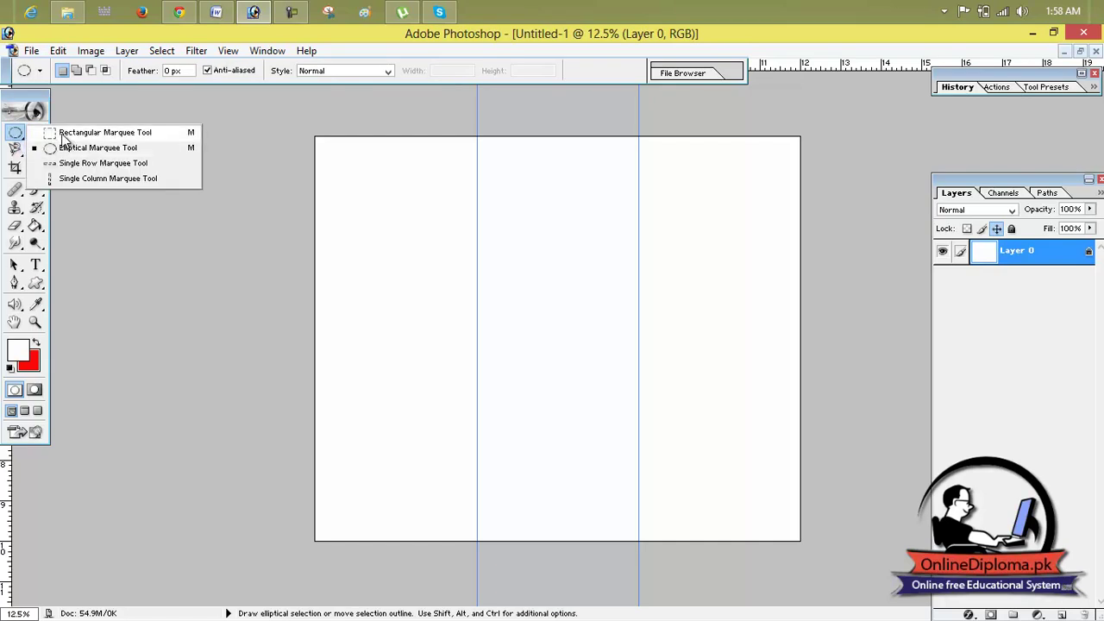
click(86, 127)
drag(315, 136, 476, 540)
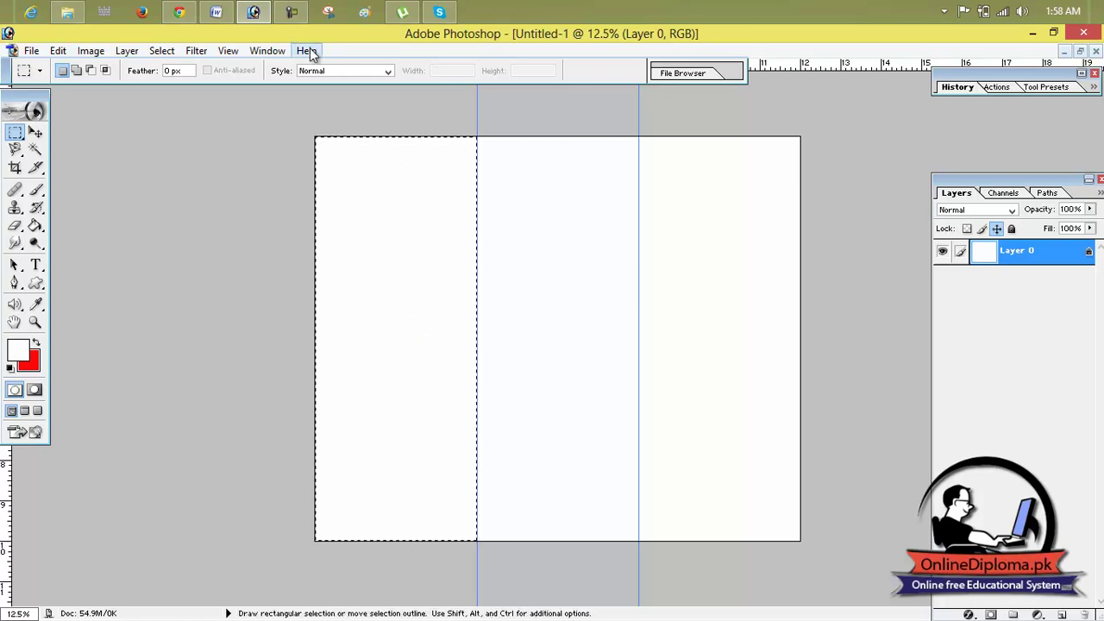
Switch to Chrome and examine the "best colour coding" search results and the RGB color codes page for hex codes.
click(193, 14)
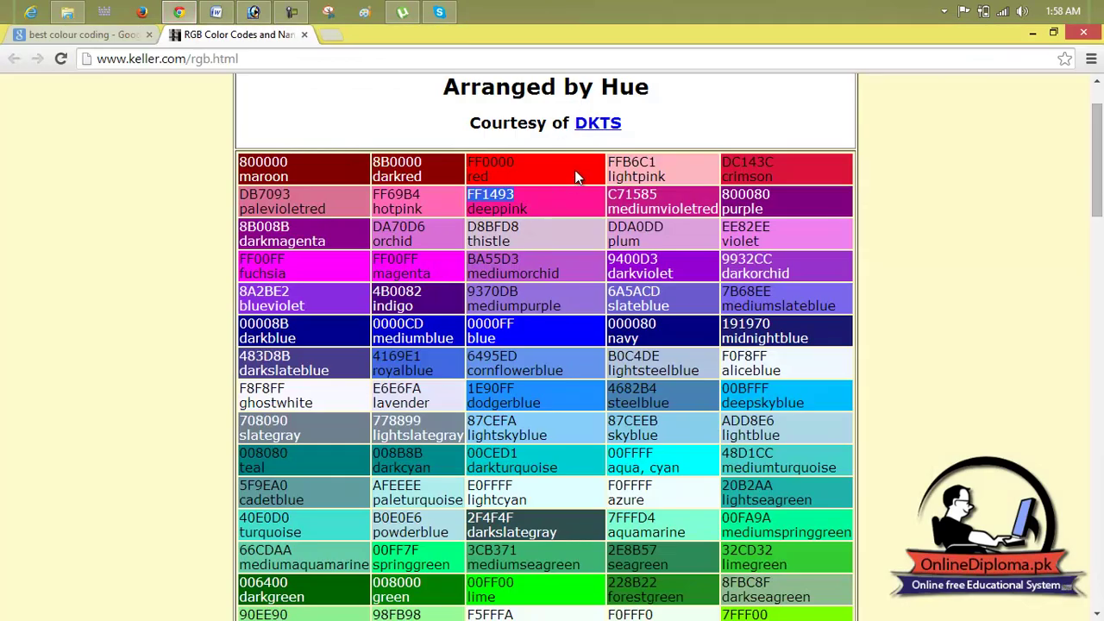
click(101, 35)
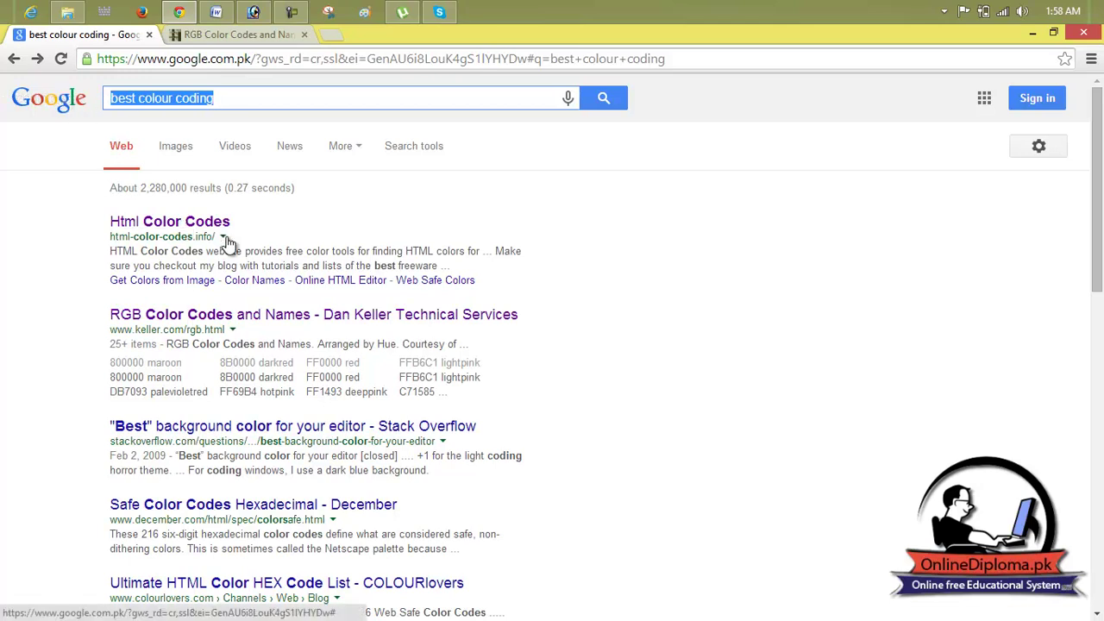
click(247, 34)
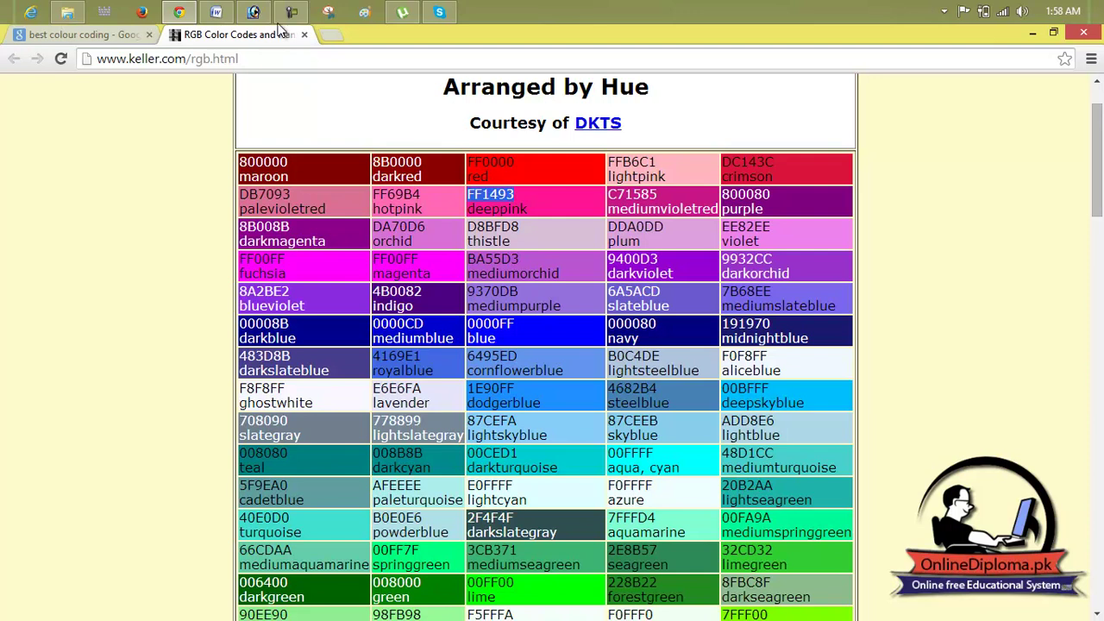
mouse_move(184, 17)
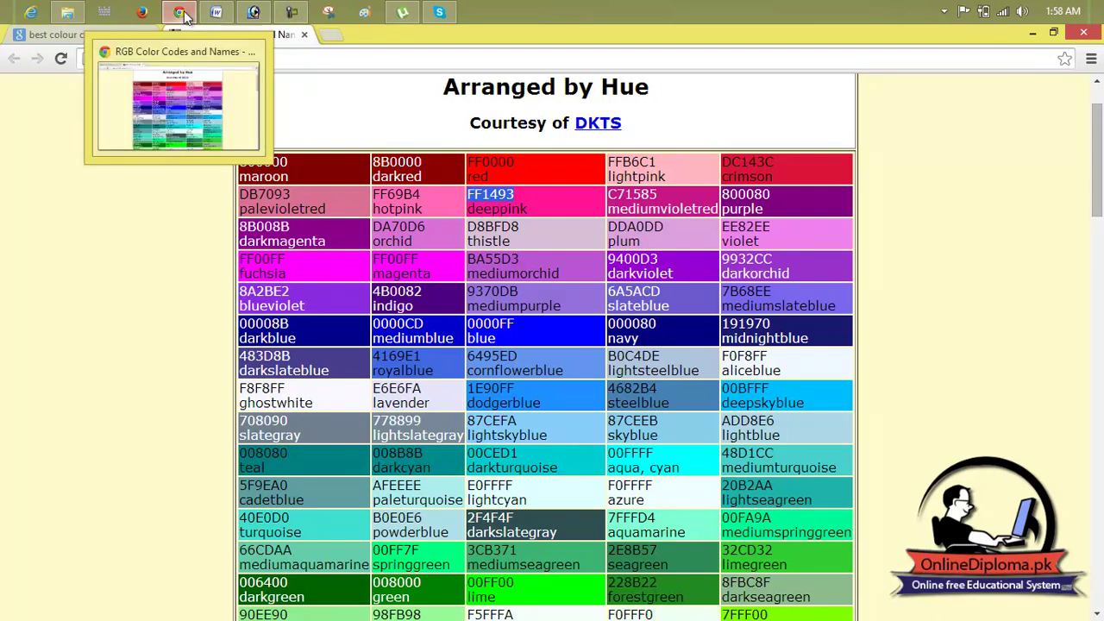
Switch back to Photoshop, fill the selected left panel with deep pink FF1493, and clear the selection.
click(254, 12)
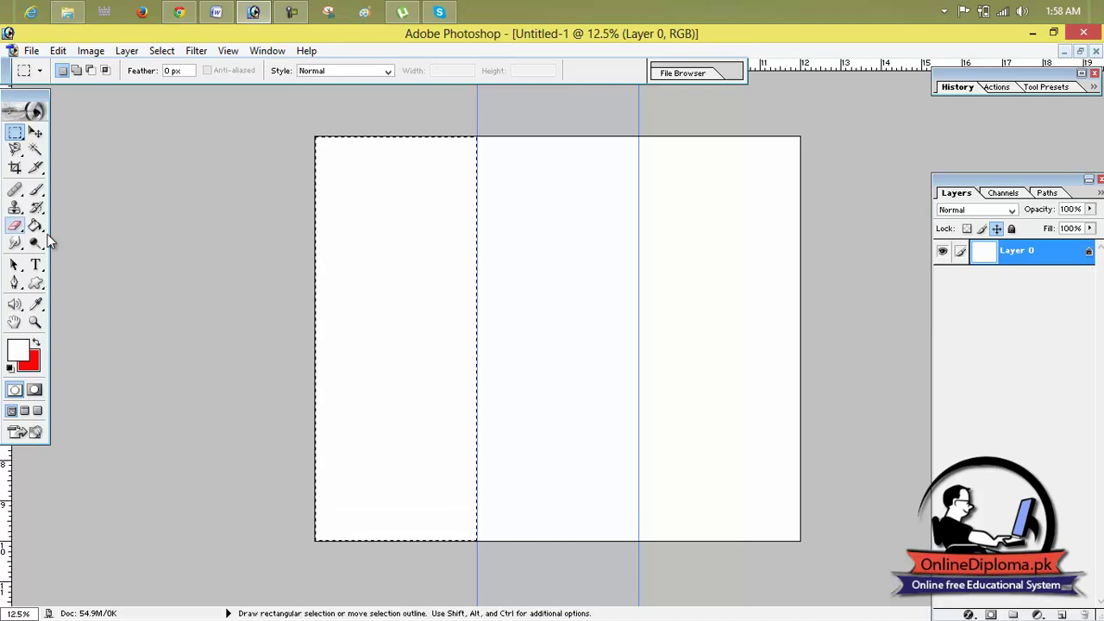
click(21, 352)
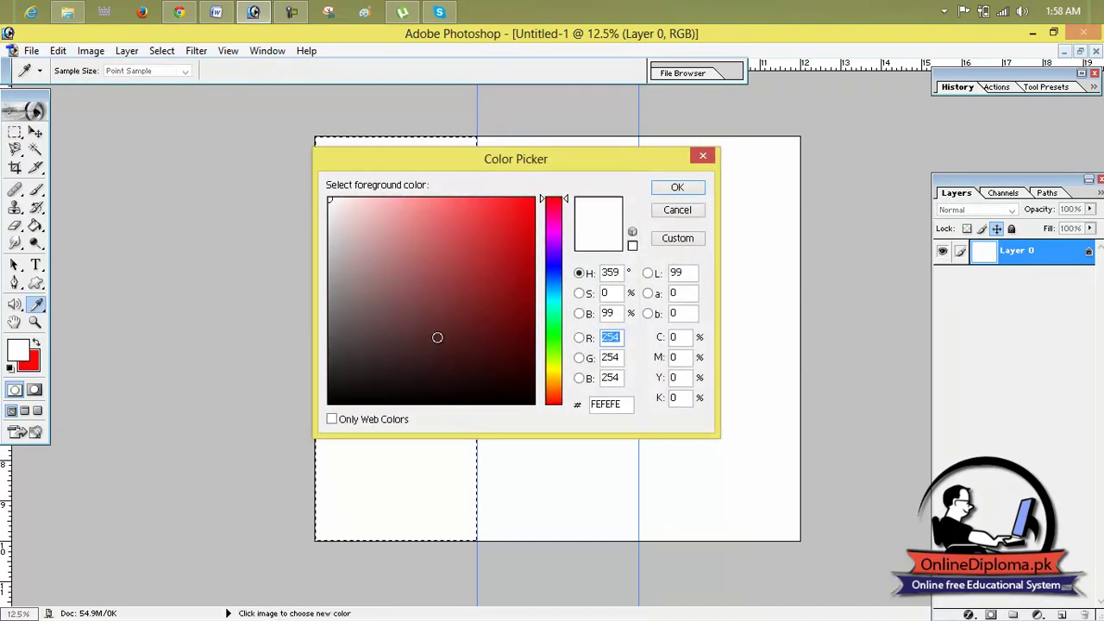
double_click(614, 404)
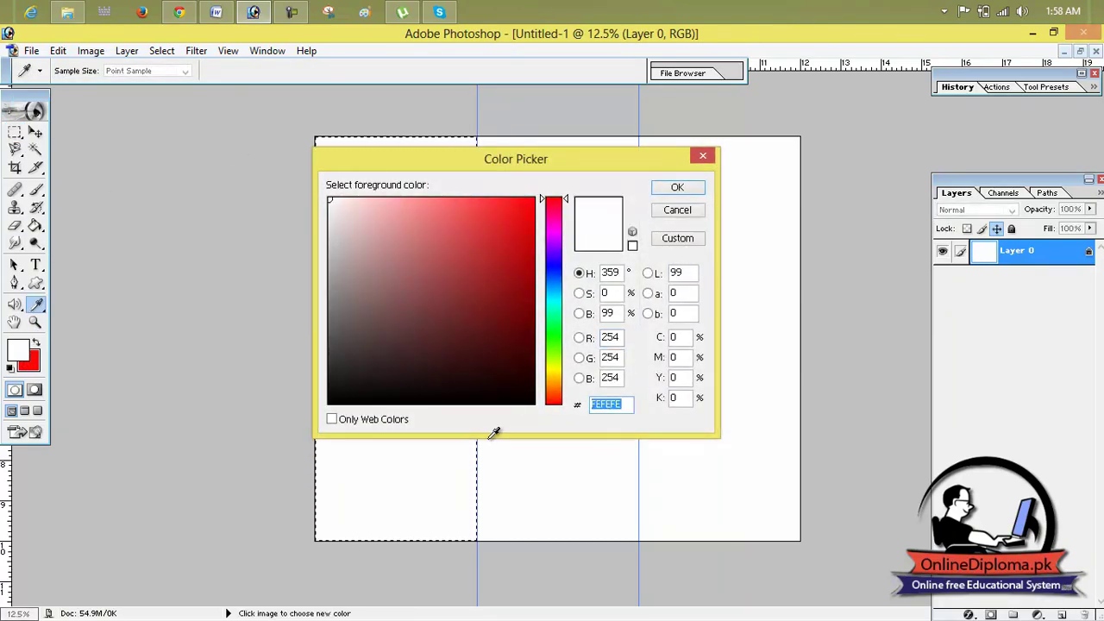
text(FF1493)
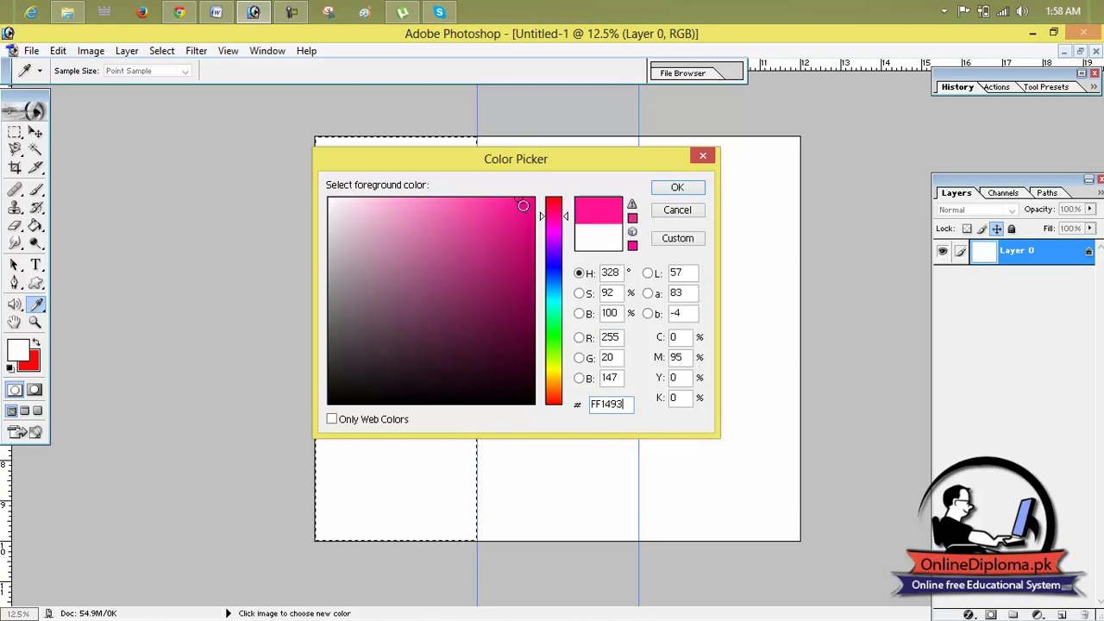
click(678, 187)
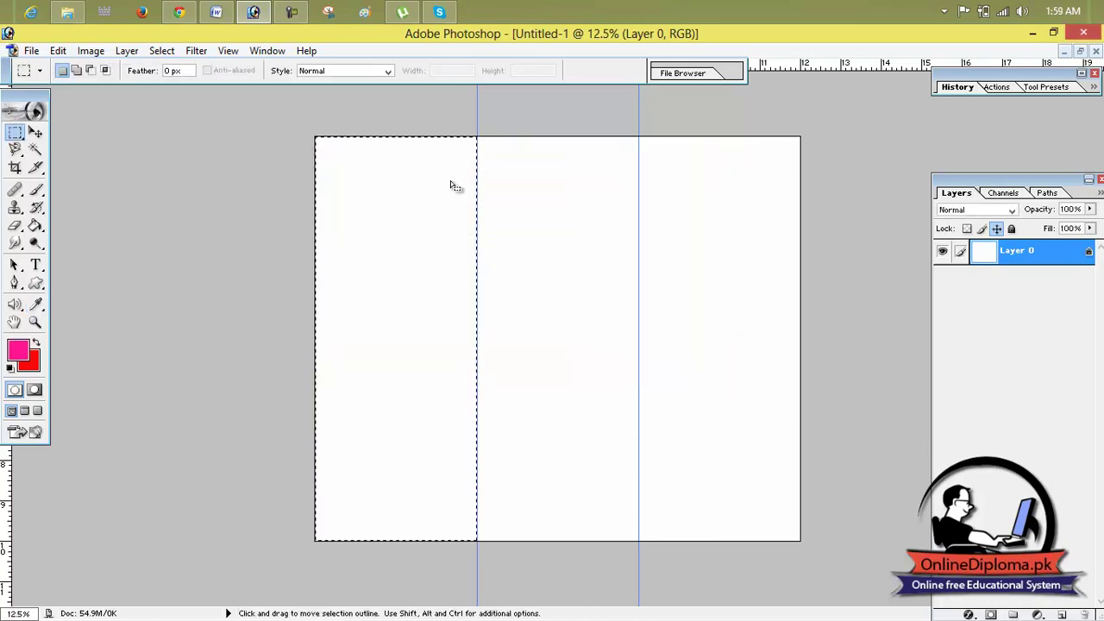
key(alt+BackSpace)
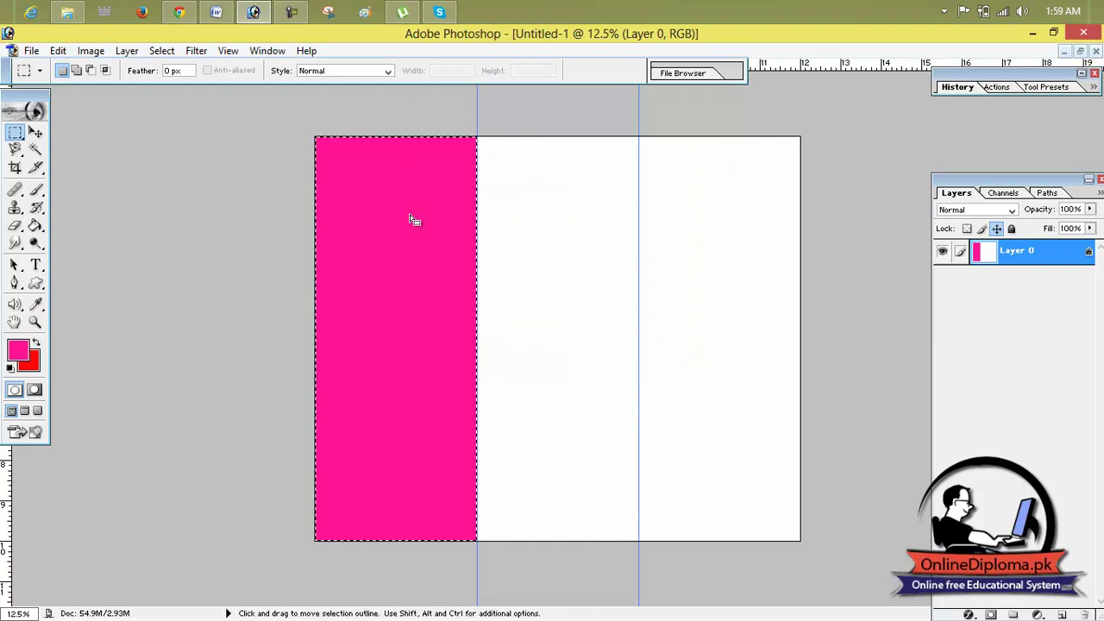
drag(503, 249, 436, 248)
key(ctrl+d)
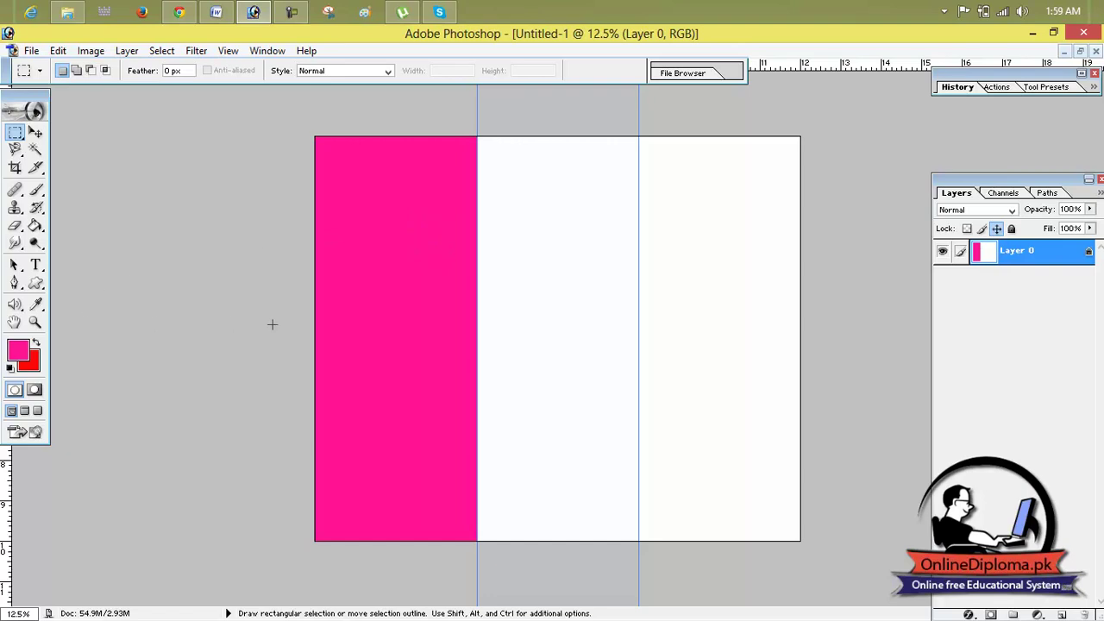
Duplicate the pink panel layer with the Move Tool and place the copy over the right third of the canvas.
click(35, 132)
drag(374, 271, 702, 271)
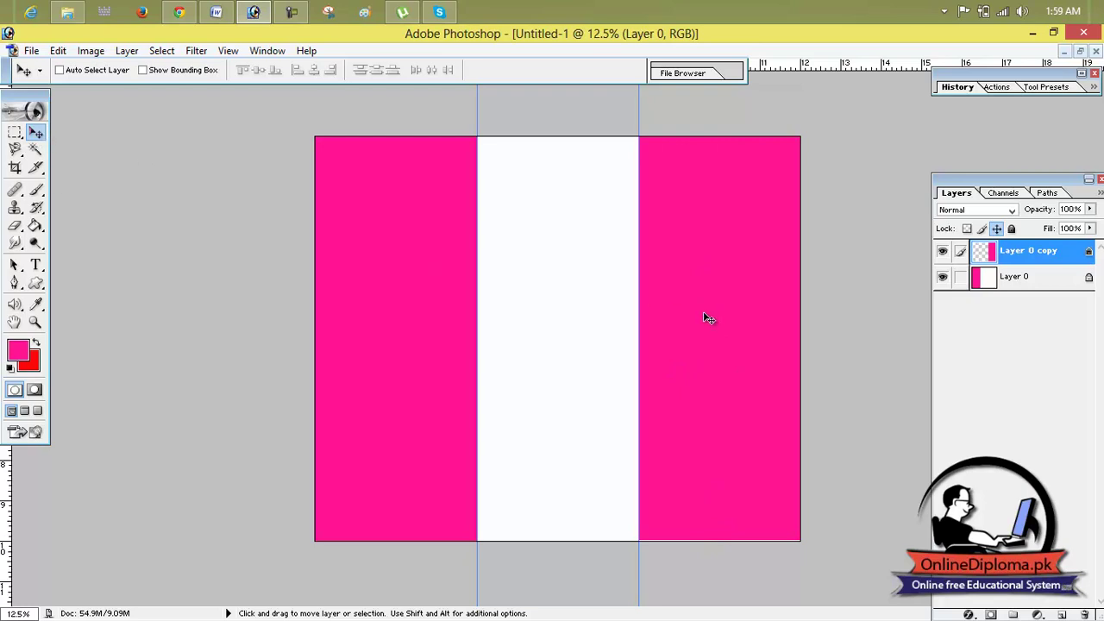
Make Layer 0 the active layer and unlock its position.
click(996, 279)
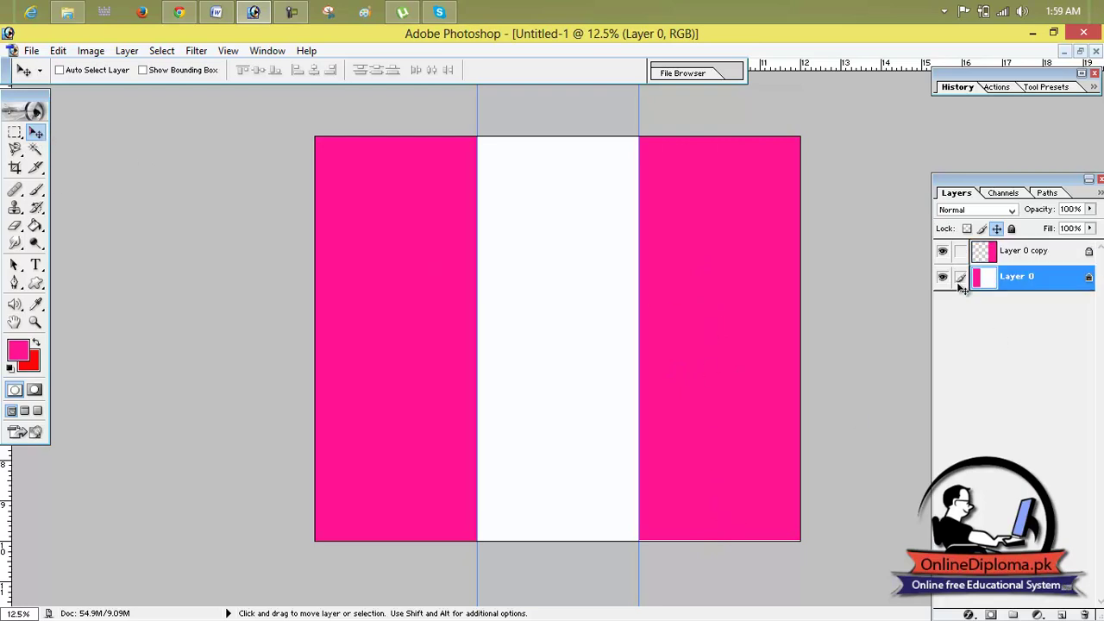
click(771, 324)
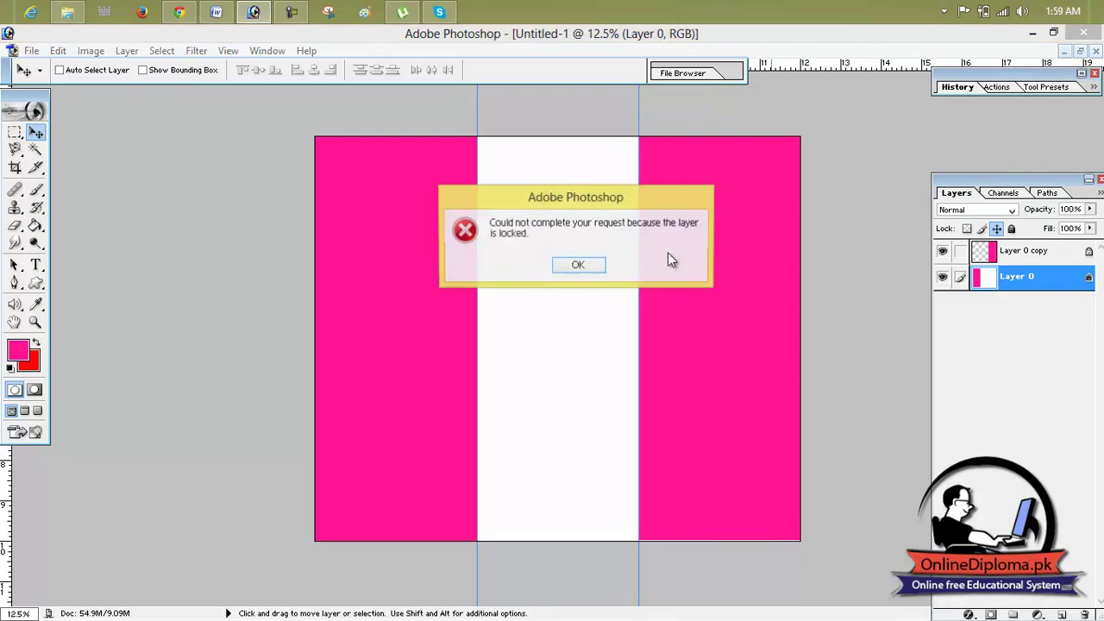
click(585, 264)
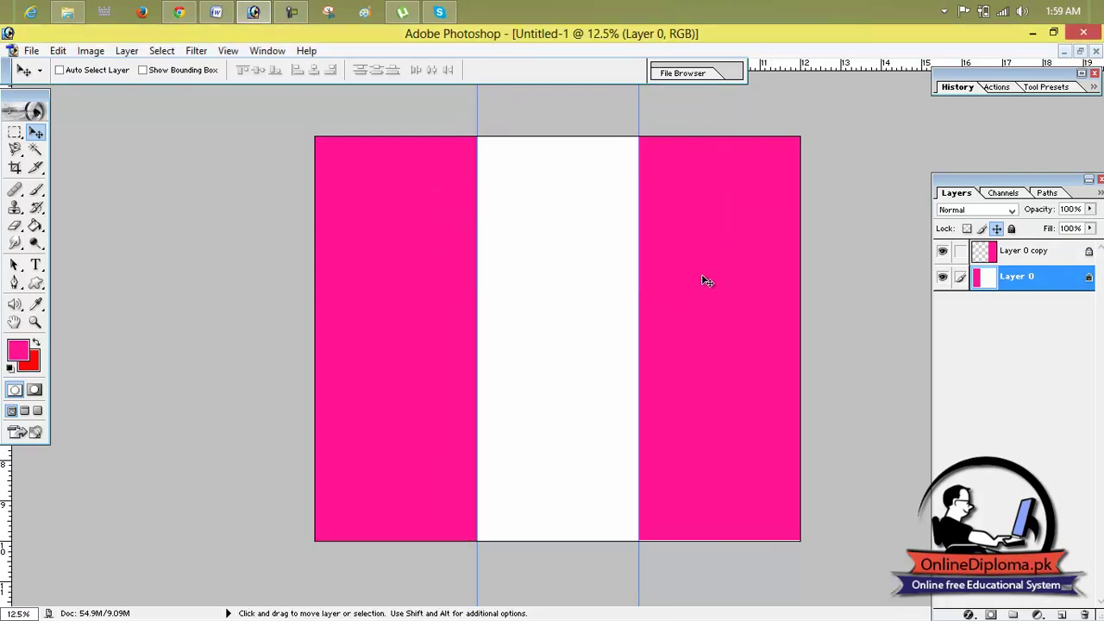
click(423, 280)
click(574, 265)
click(997, 229)
Free-transform Layer 0 to about 103% height so it extends slightly past the canvas's upper and lower edges.
key(ctrl+t)
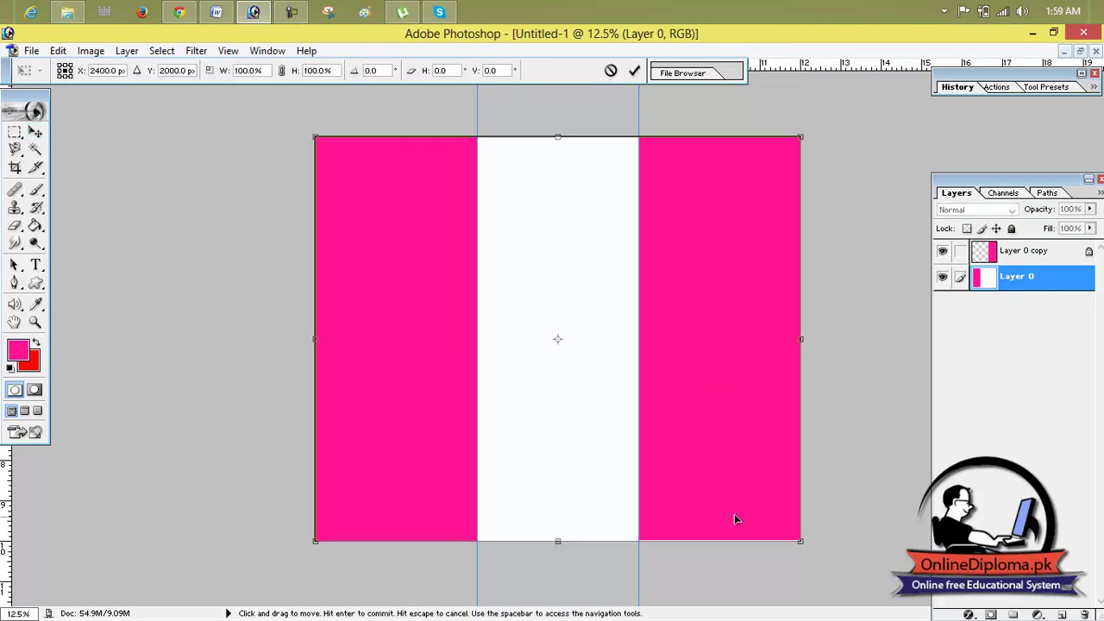
drag(558, 544, 558, 549)
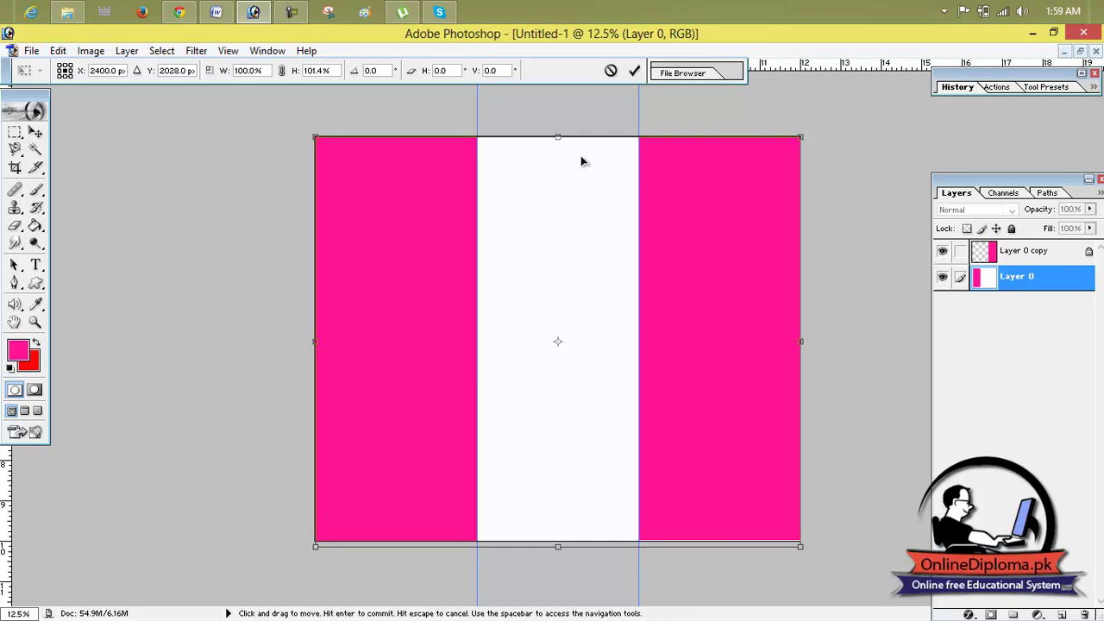
drag(558, 136, 558, 134)
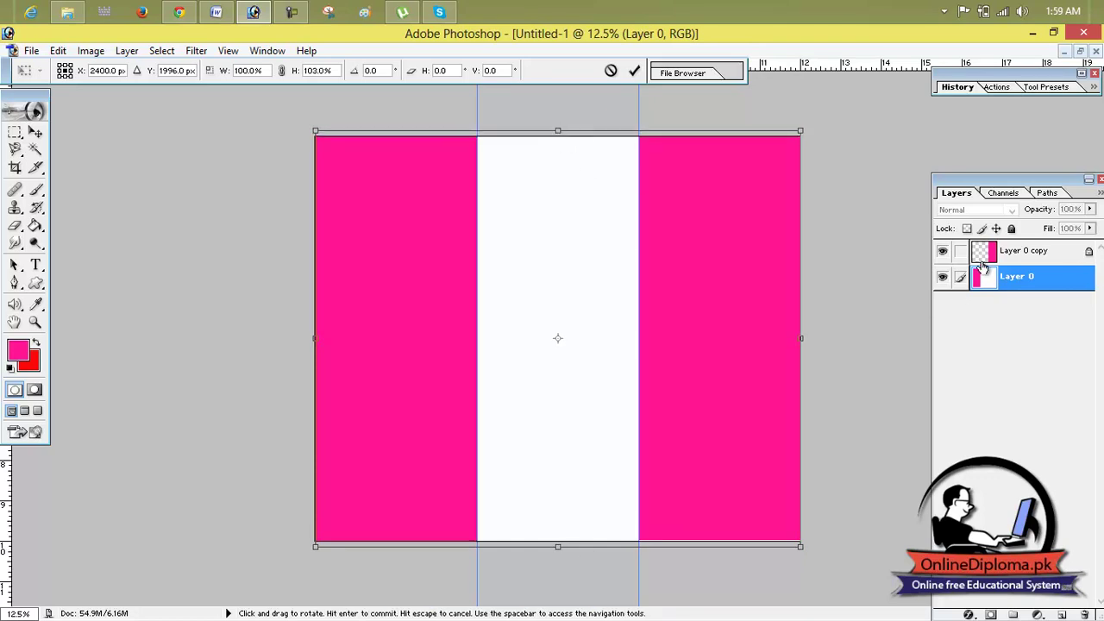
click(634, 70)
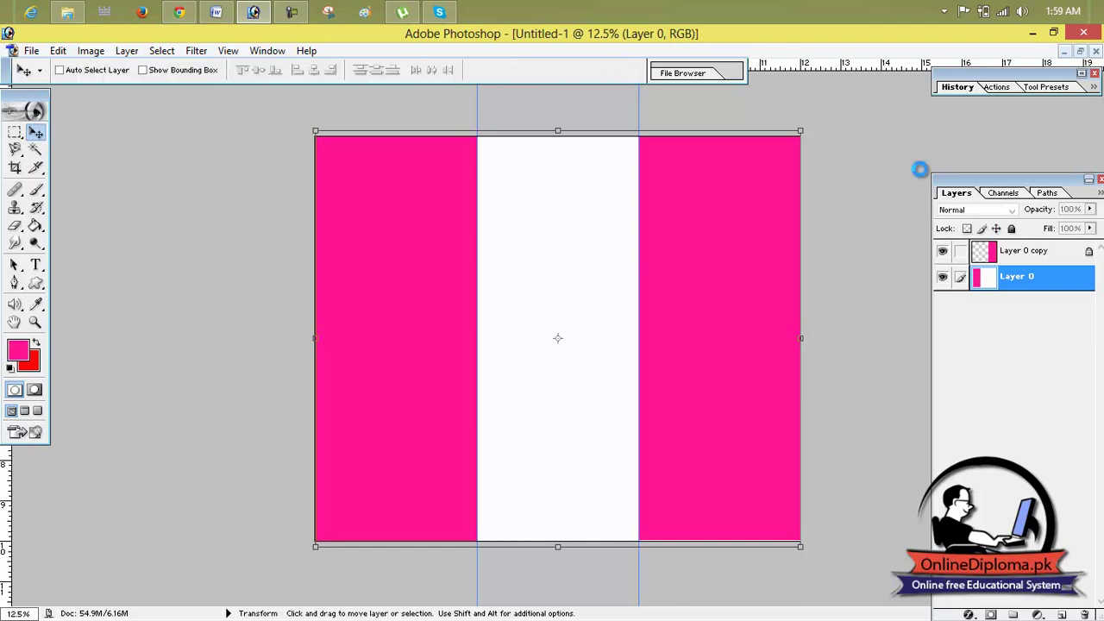
Unlock the position of Layer 0 copy and stretch it downward past the canvas edge to about 103.2% height.
click(1019, 257)
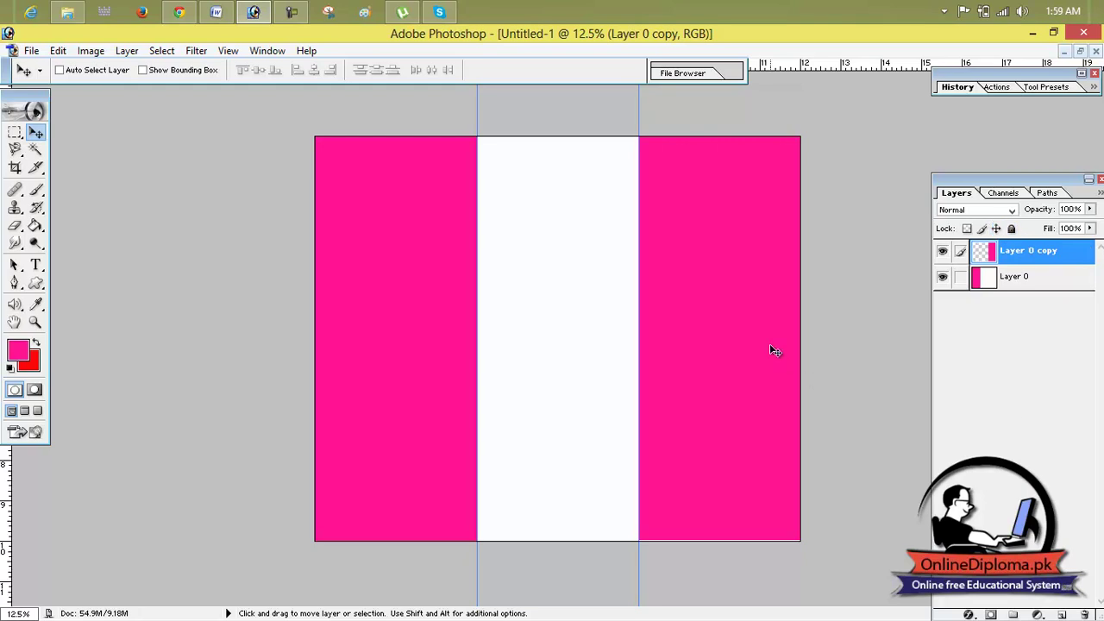
key(ctrl+t)
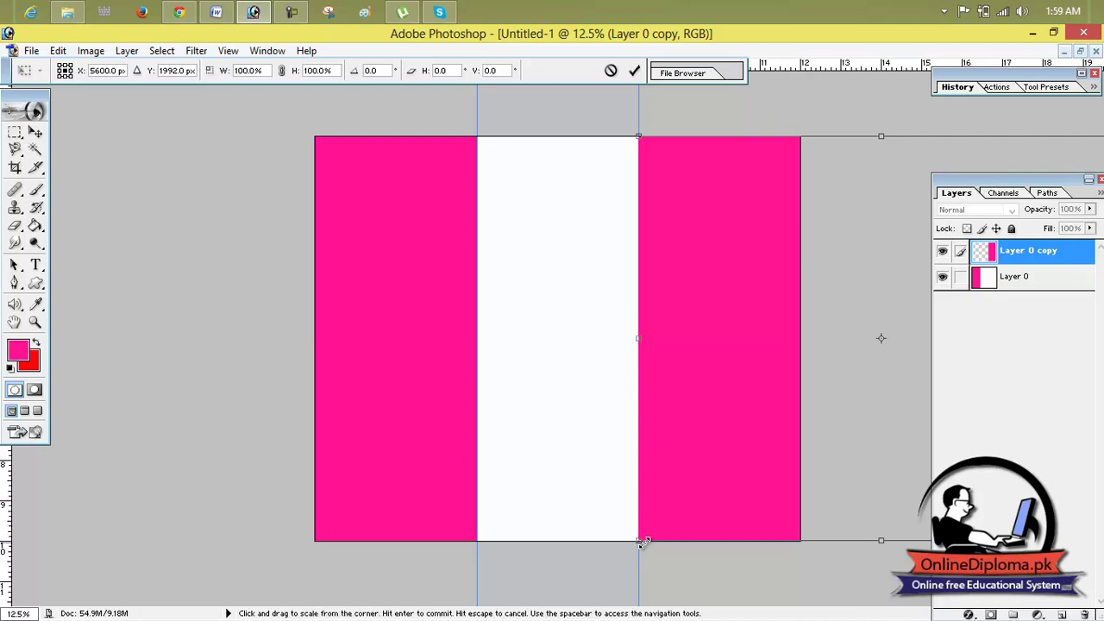
drag(640, 543, 640, 547)
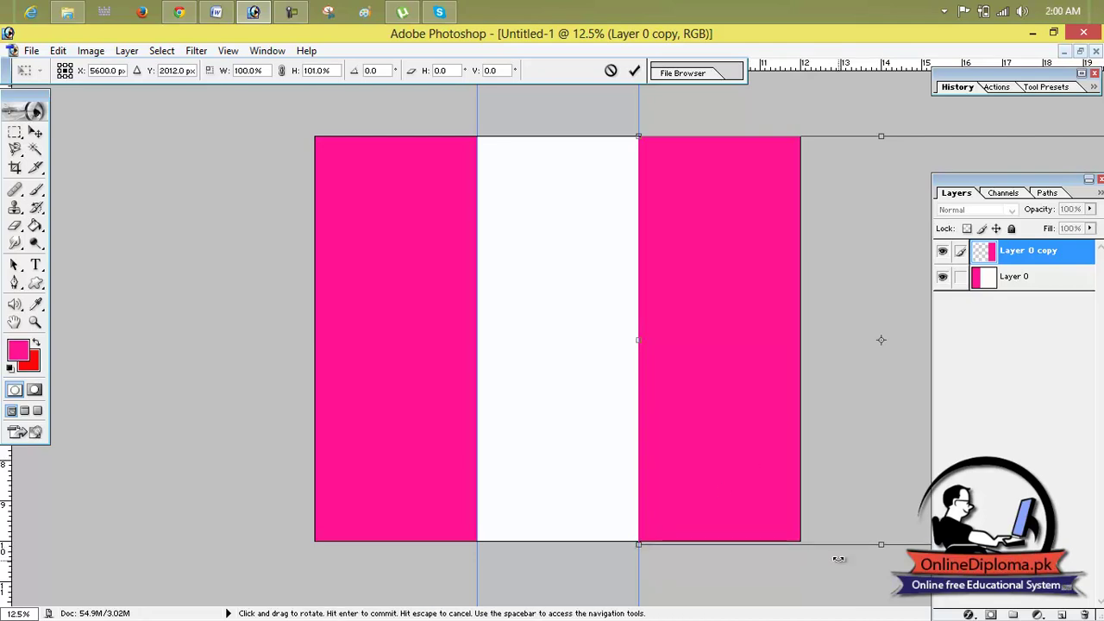
drag(881, 545, 882, 553)
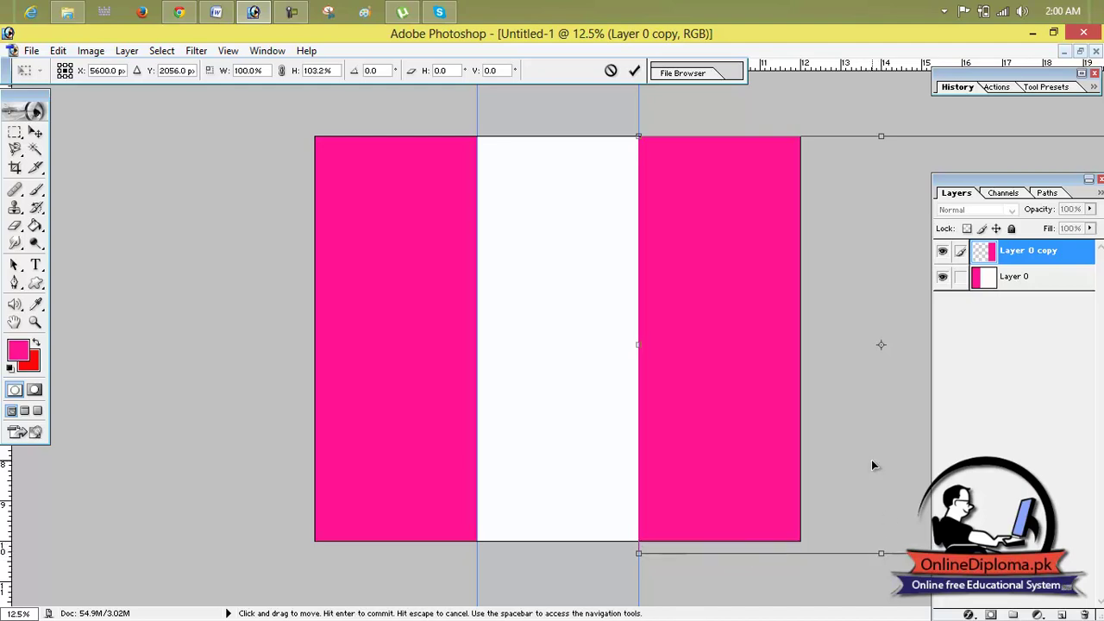
click(635, 70)
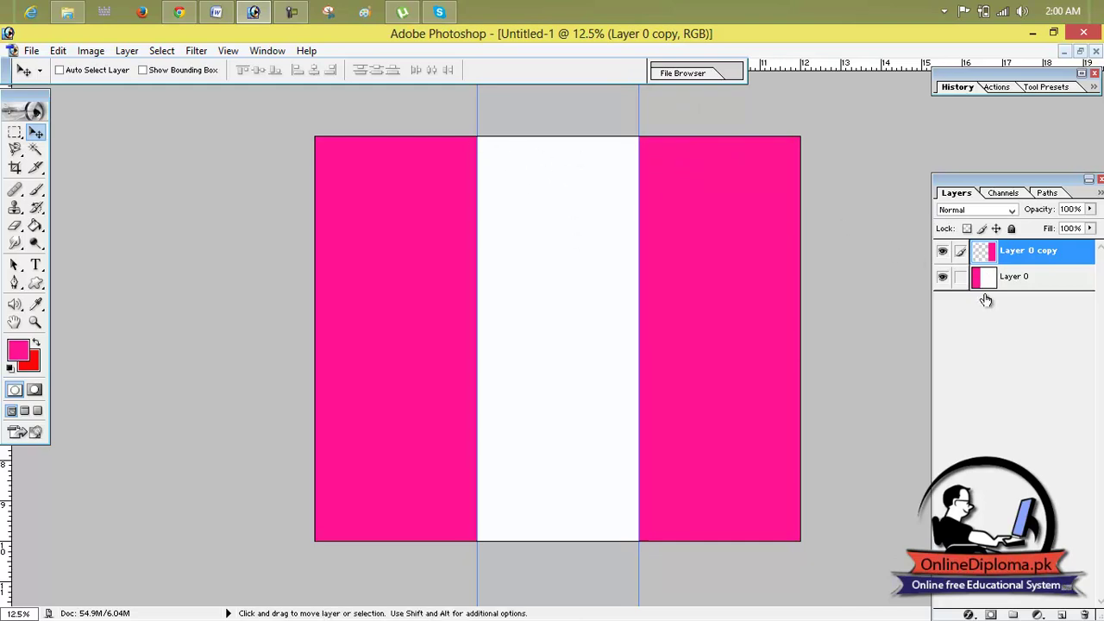
Merge Layer 0 copy down into Layer 0 and remove both vertical guides from the canvas.
click(127, 51)
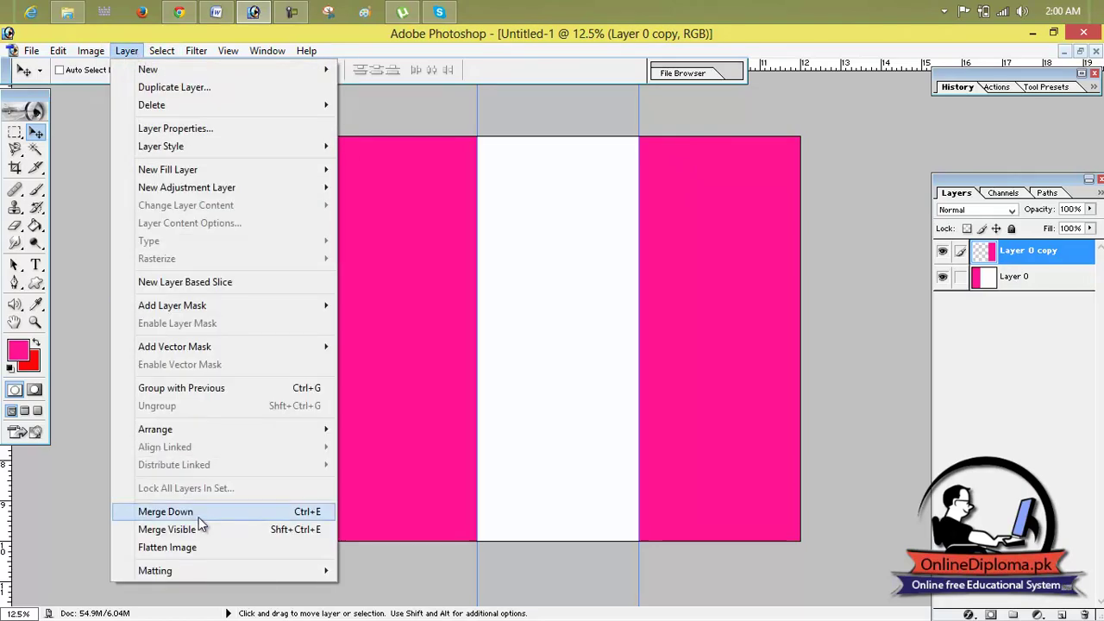
click(199, 517)
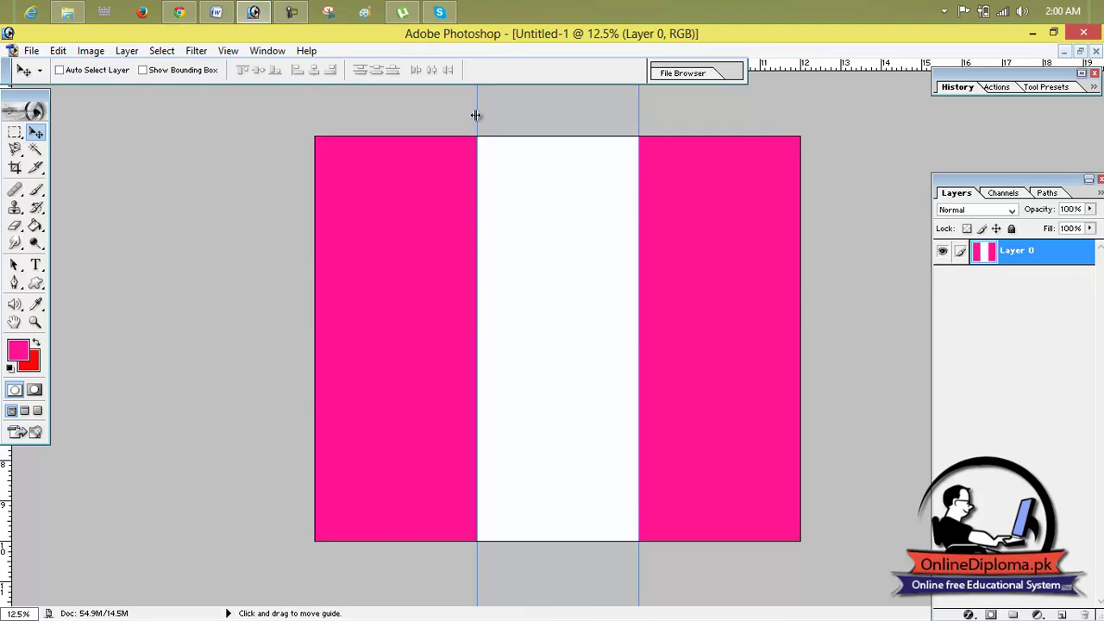
drag(477, 112, 4, 125)
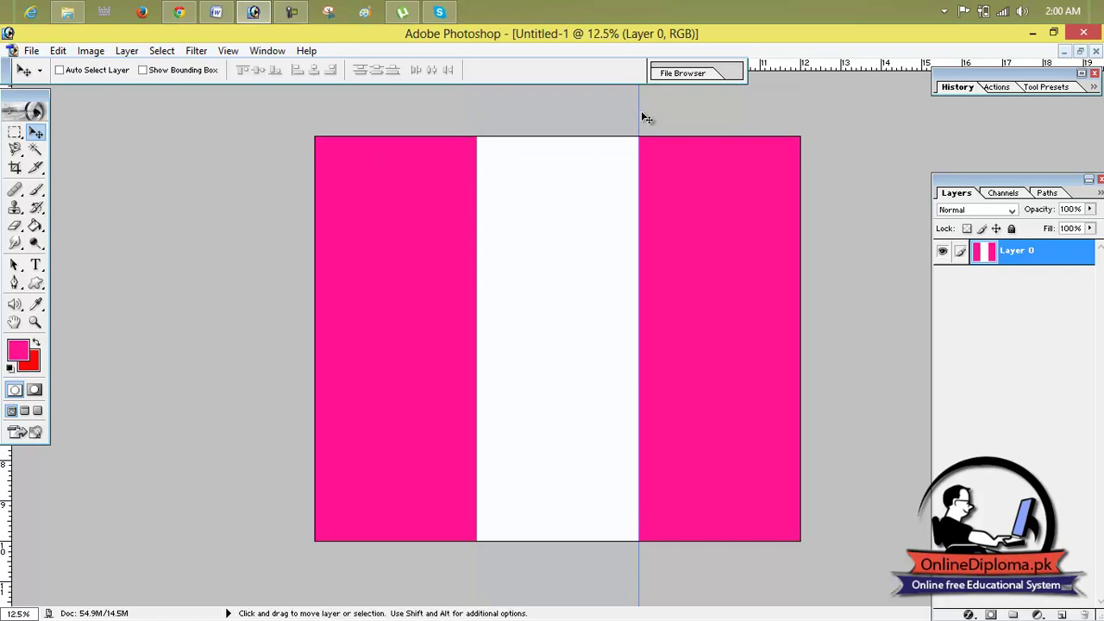
drag(639, 112, 4, 118)
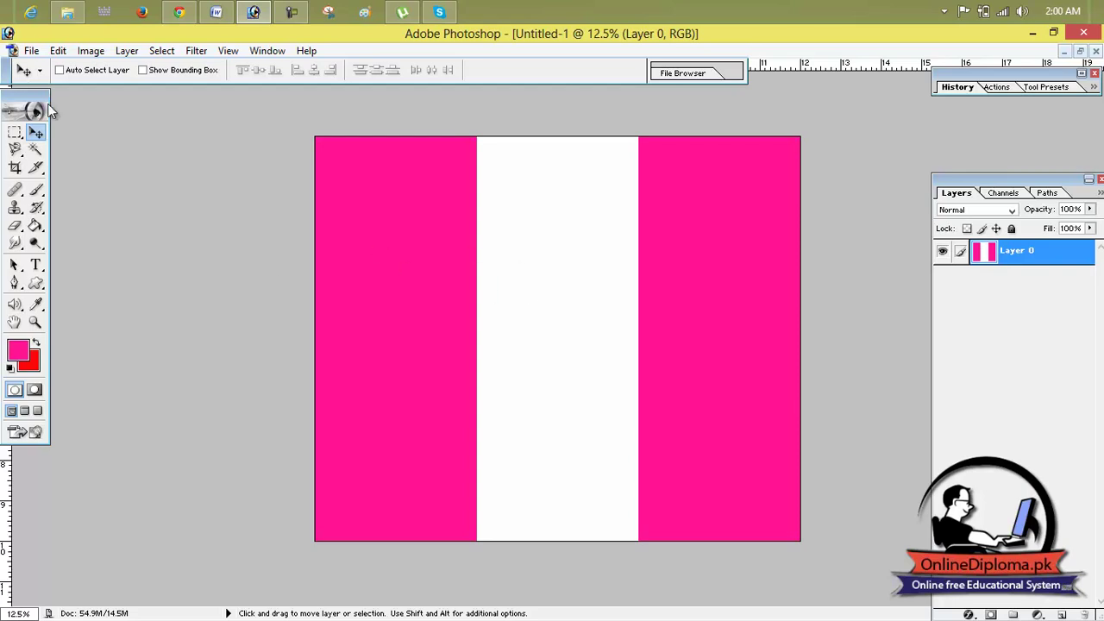
Preview the pattern images in New folder (2) and open the black-and-white floral file images (1).
click(31, 50)
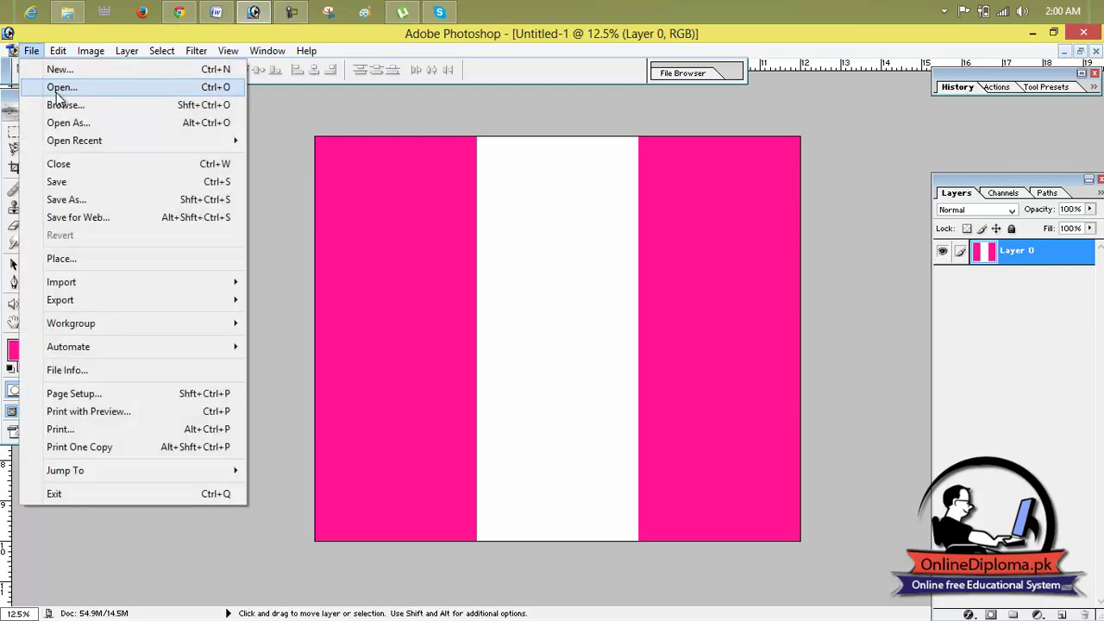
click(57, 92)
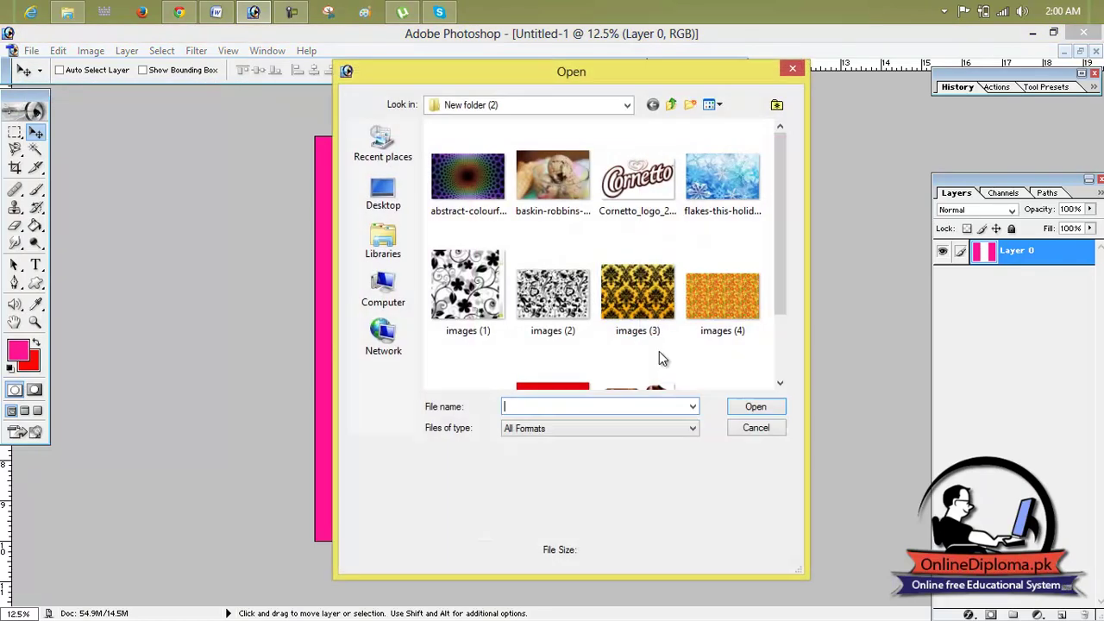
click(554, 297)
key(Left)
key(Right)
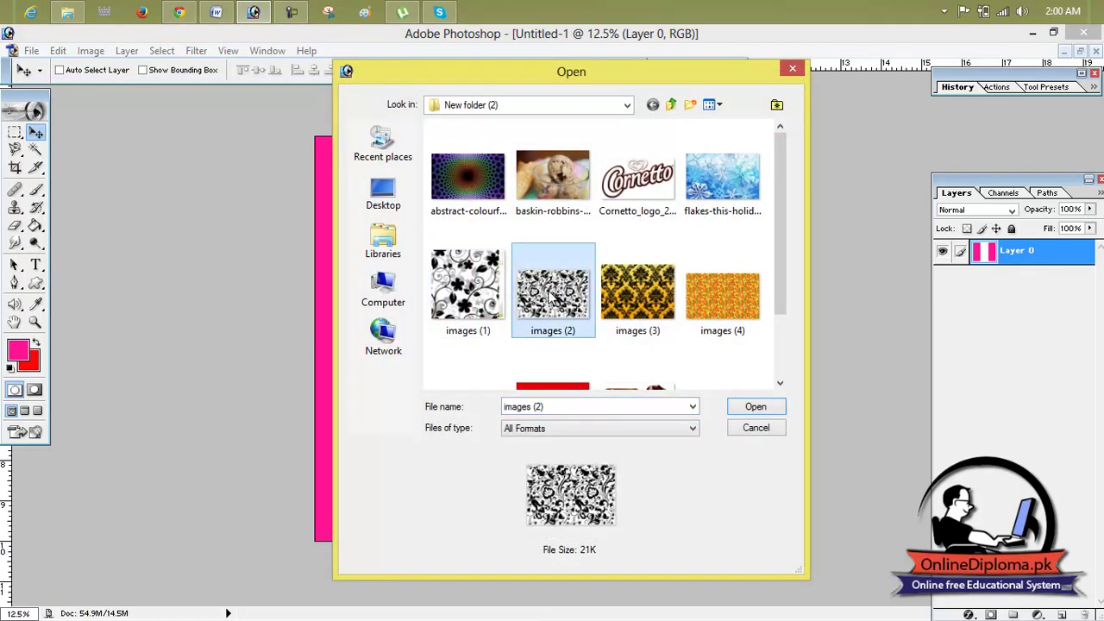
click(634, 294)
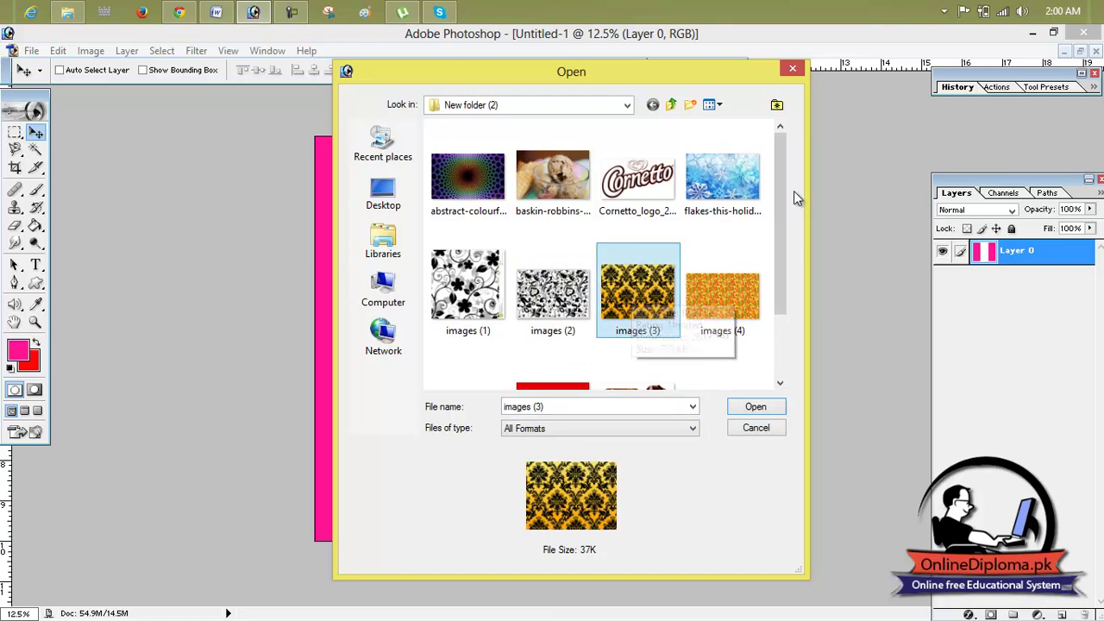
mouse_move(779, 193)
mouse_down()
mouse_move(778, 253)
mouse_move(773, 195)
mouse_up()
click(489, 204)
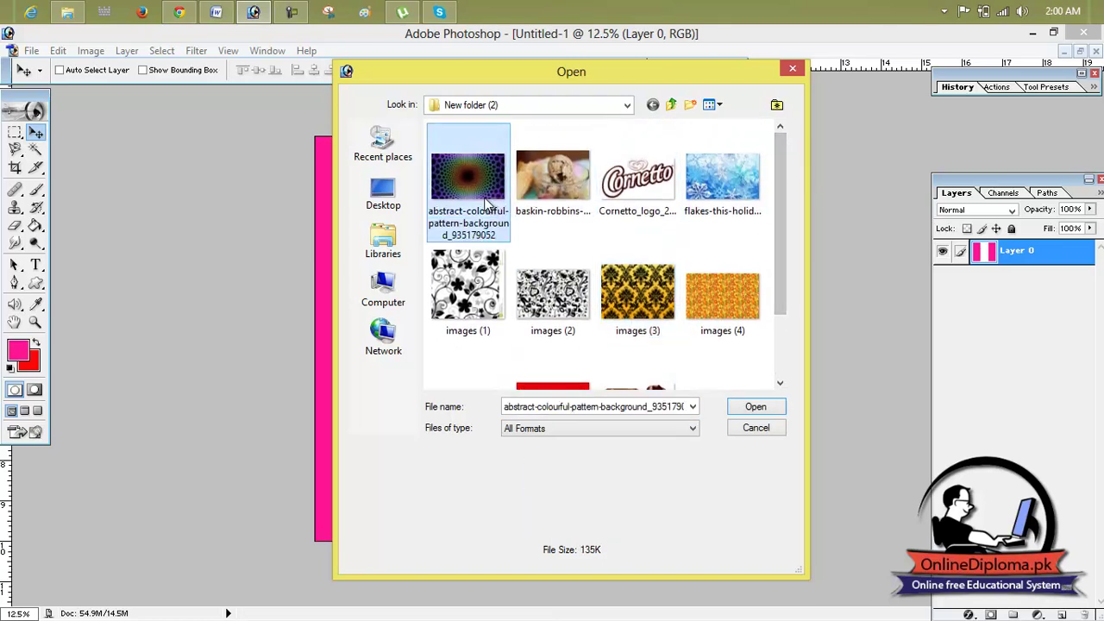
click(549, 189)
click(544, 296)
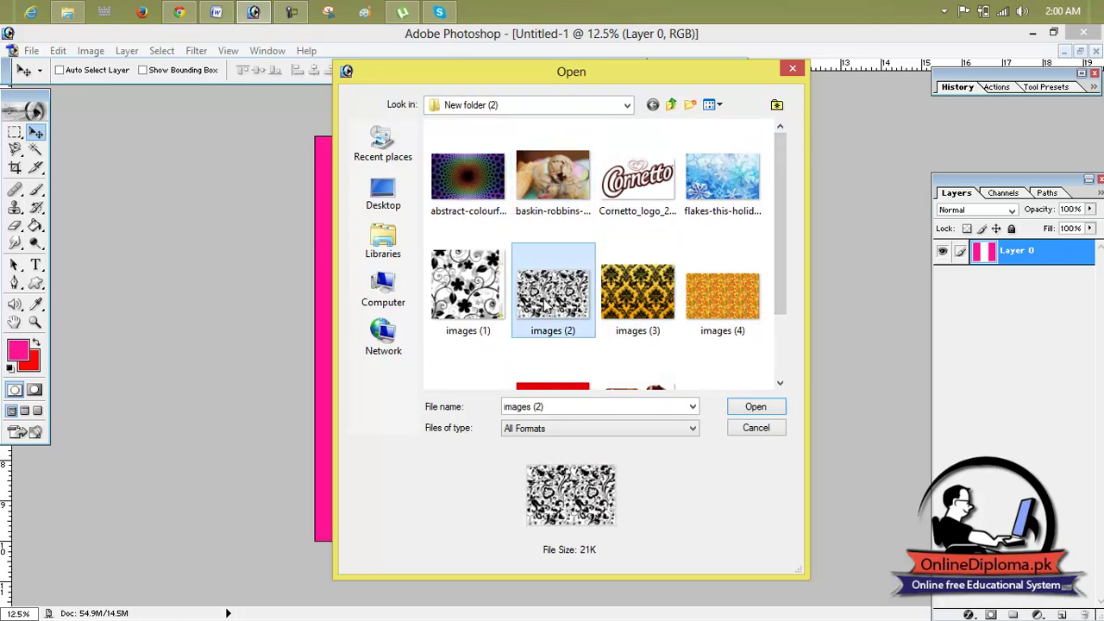
double_click(468, 290)
Bring the floral pattern into the panel layout and stretch it over the whole canvas, about 2150% wide and 1891% high.
drag(217, 233, 447, 307)
click(515, 154)
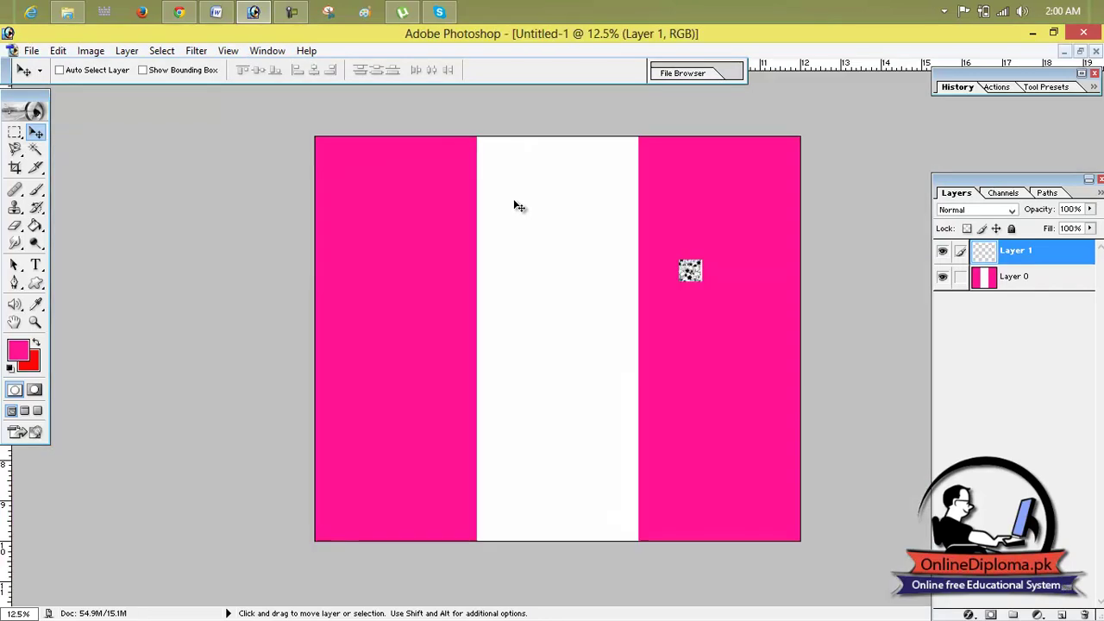
key(ctrl+t)
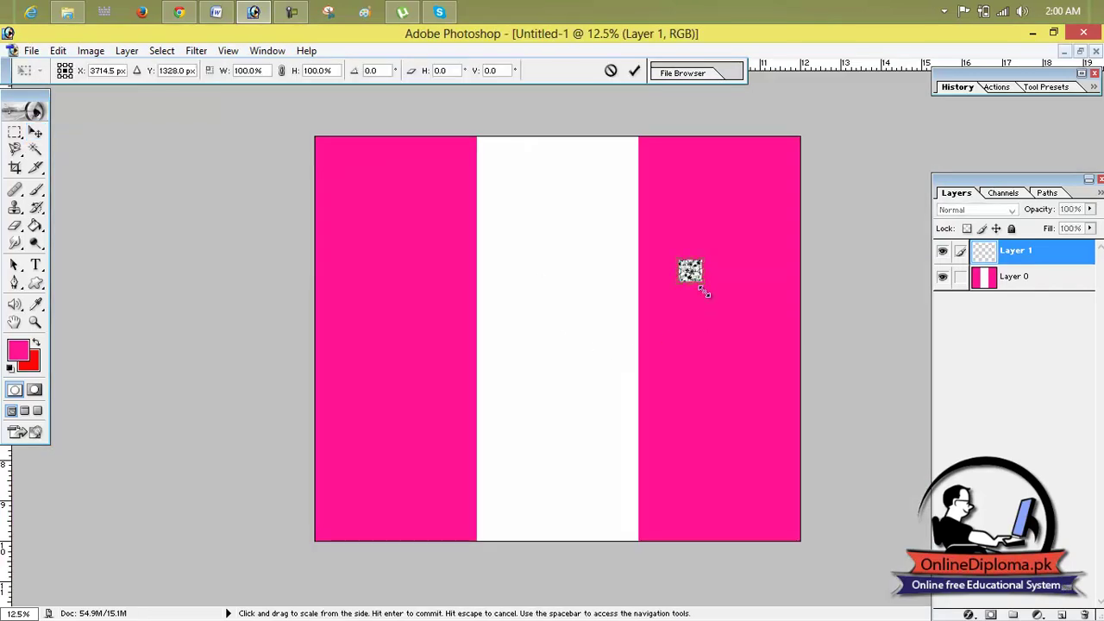
drag(703, 282, 809, 540)
drag(744, 260, 743, 124)
drag(679, 334, 312, 334)
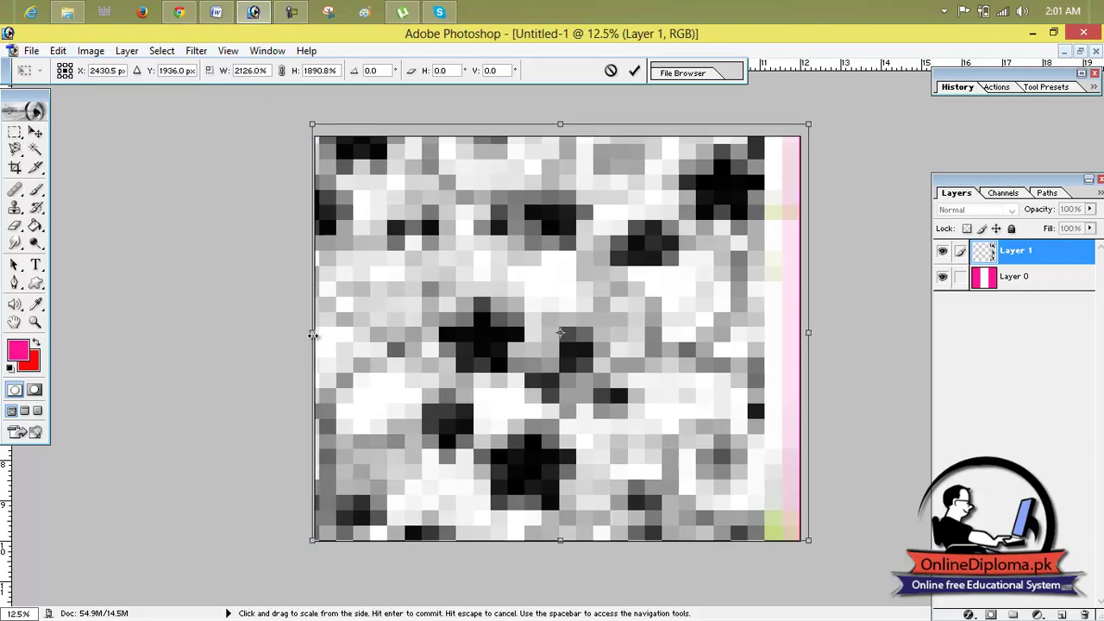
drag(809, 332, 814, 332)
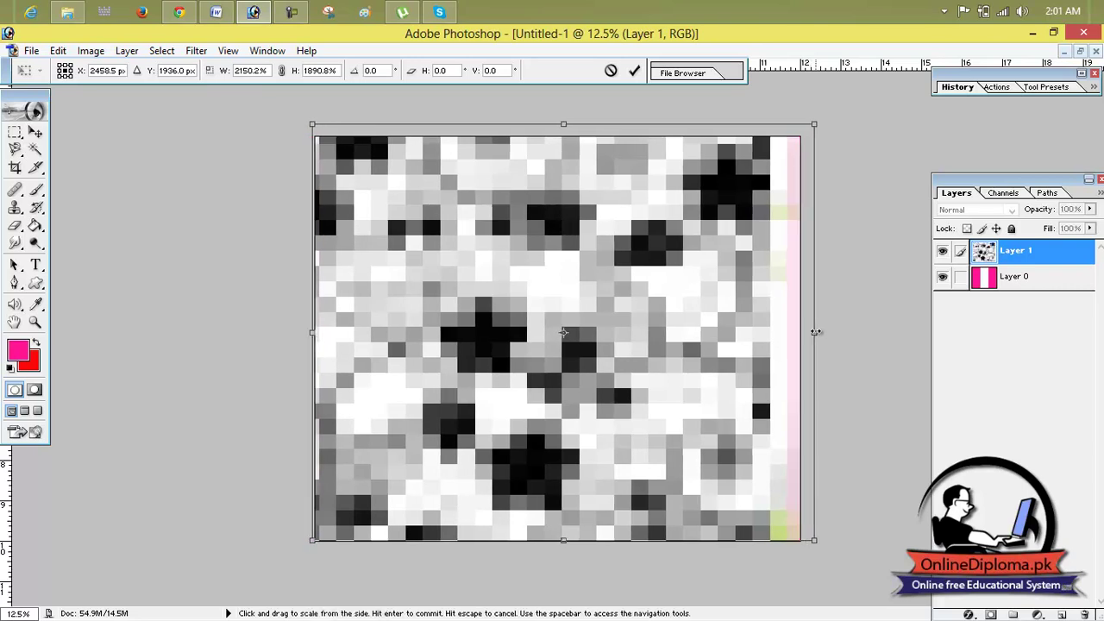
click(635, 70)
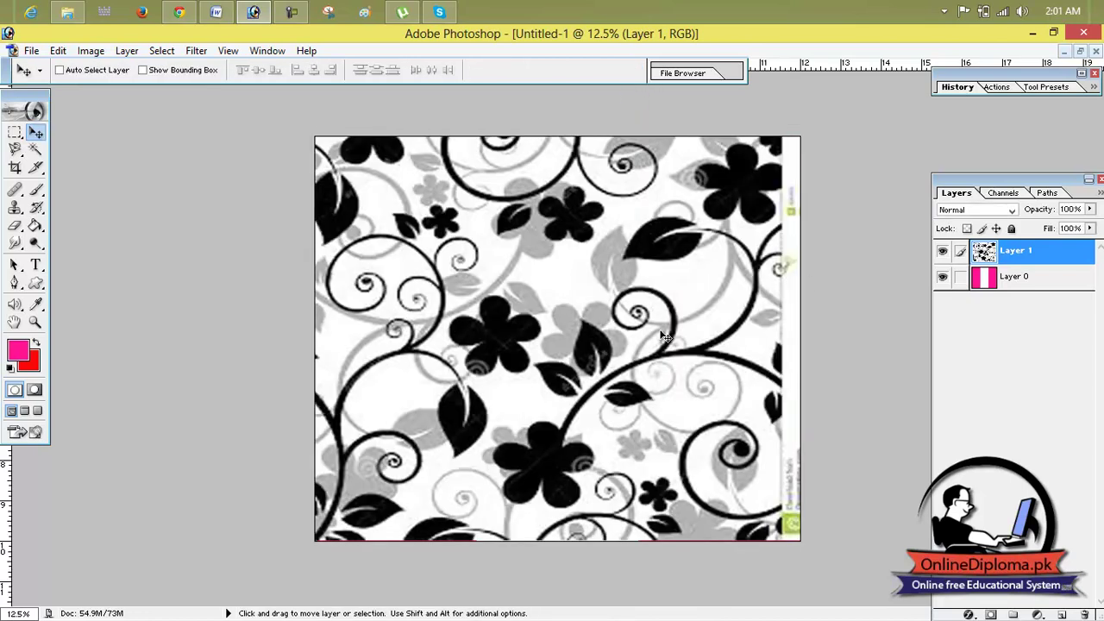
Set the floral pattern layer's blend mode to Overlay and its opacity to 15%.
click(1012, 211)
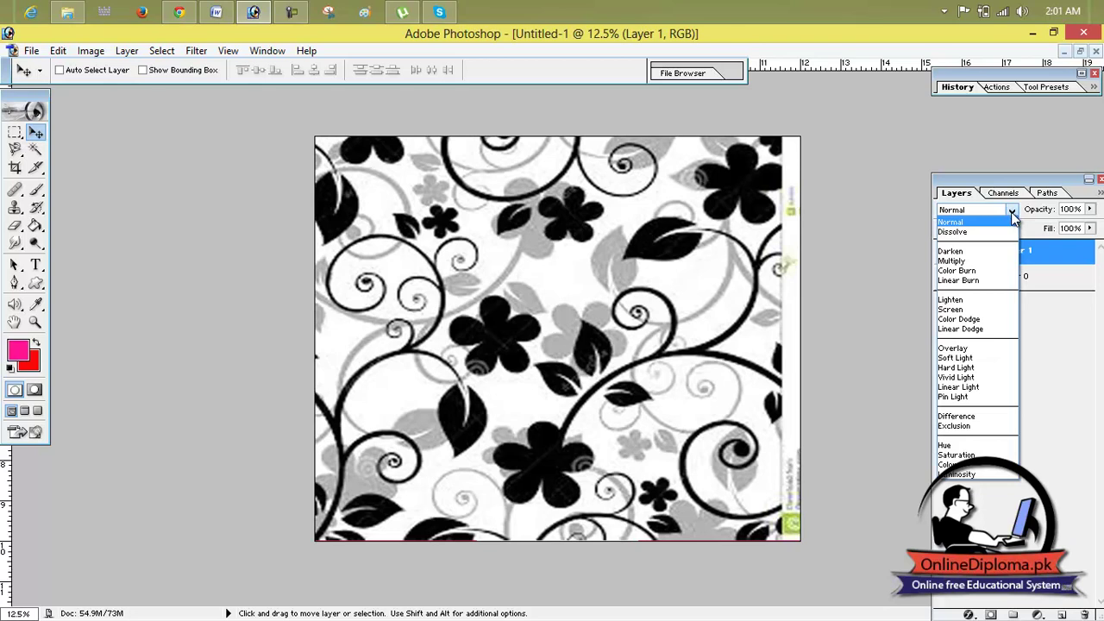
click(993, 350)
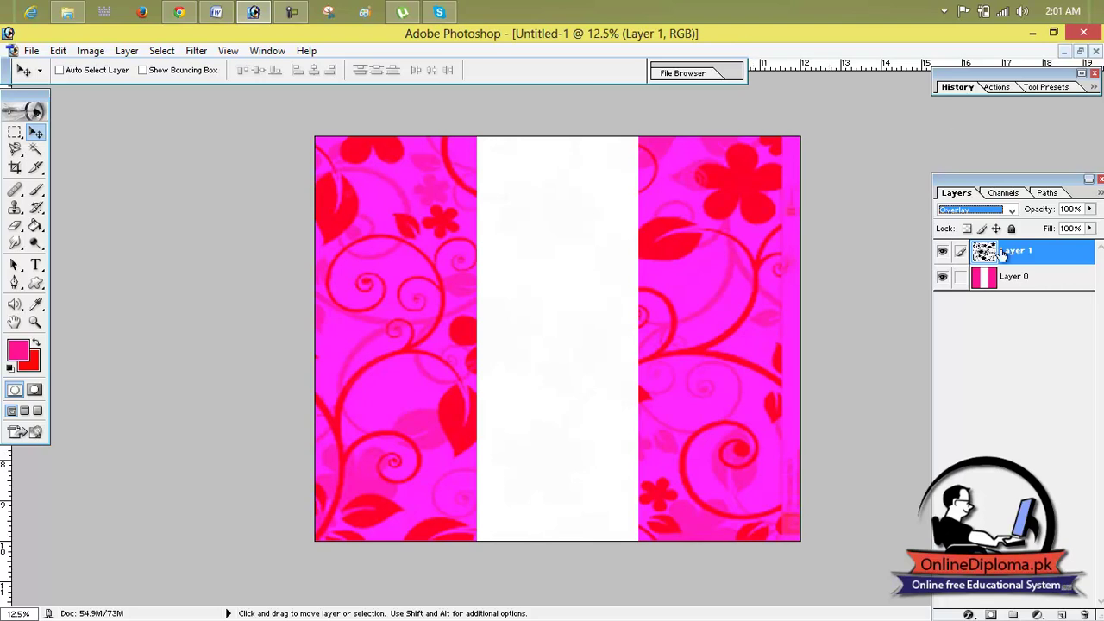
drag(1090, 209, 1024, 230)
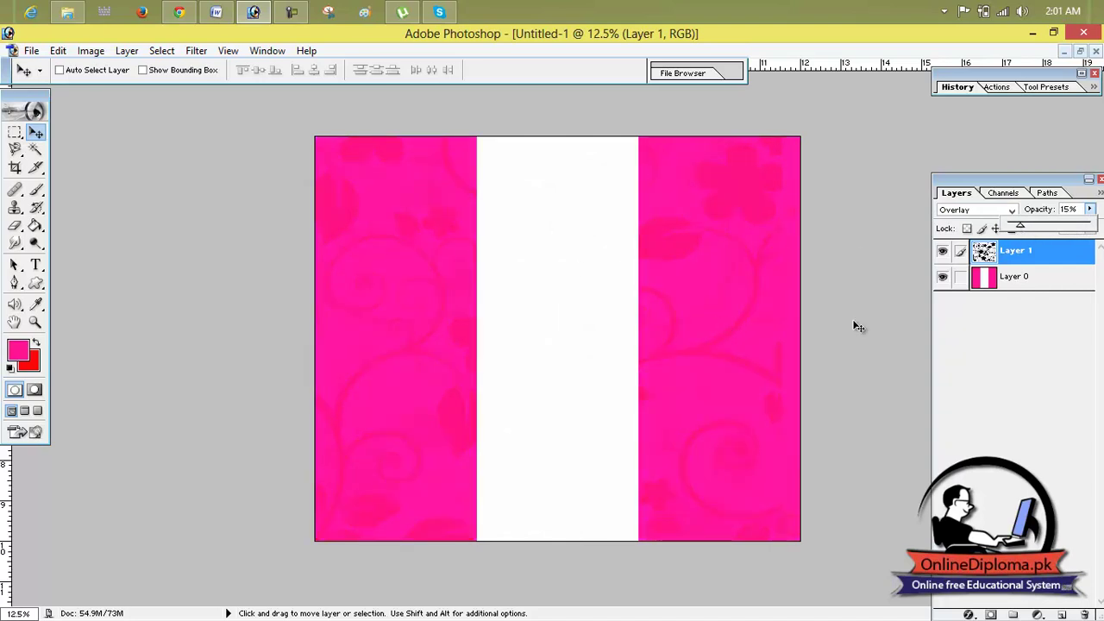
click(906, 309)
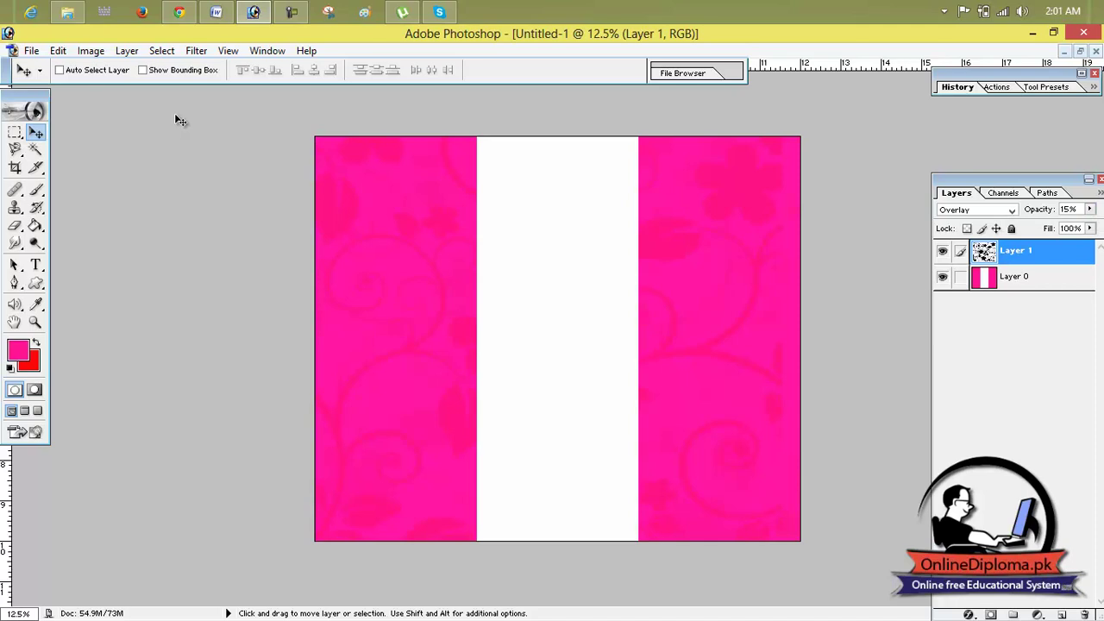
Merge the floral pattern layer down into Layer 0.
click(164, 51)
mouse_move(138, 54)
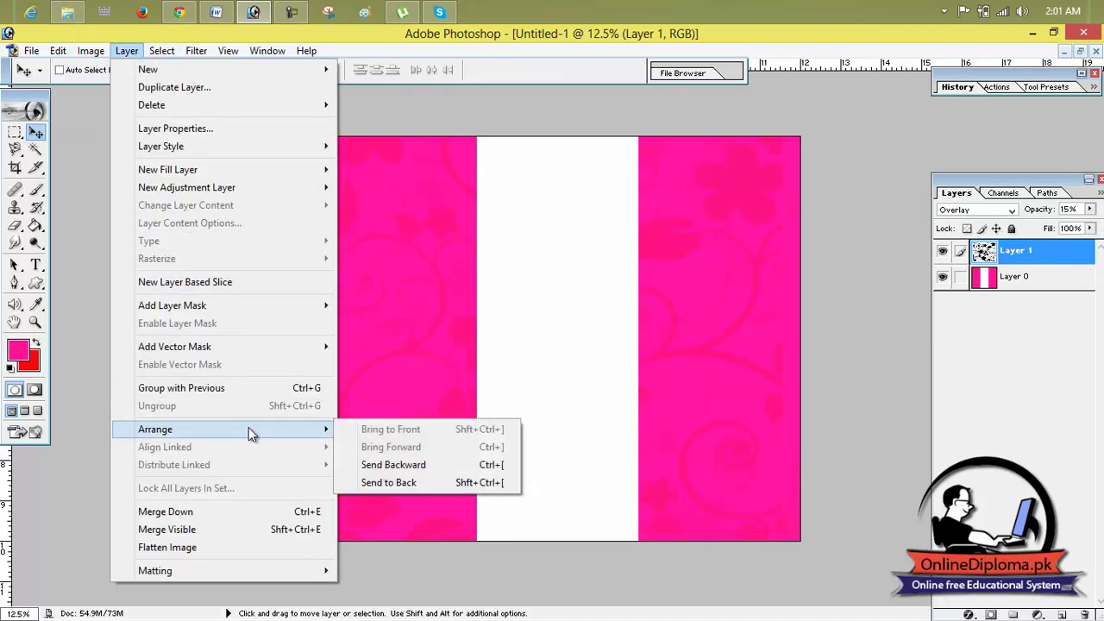
mouse_move(258, 307)
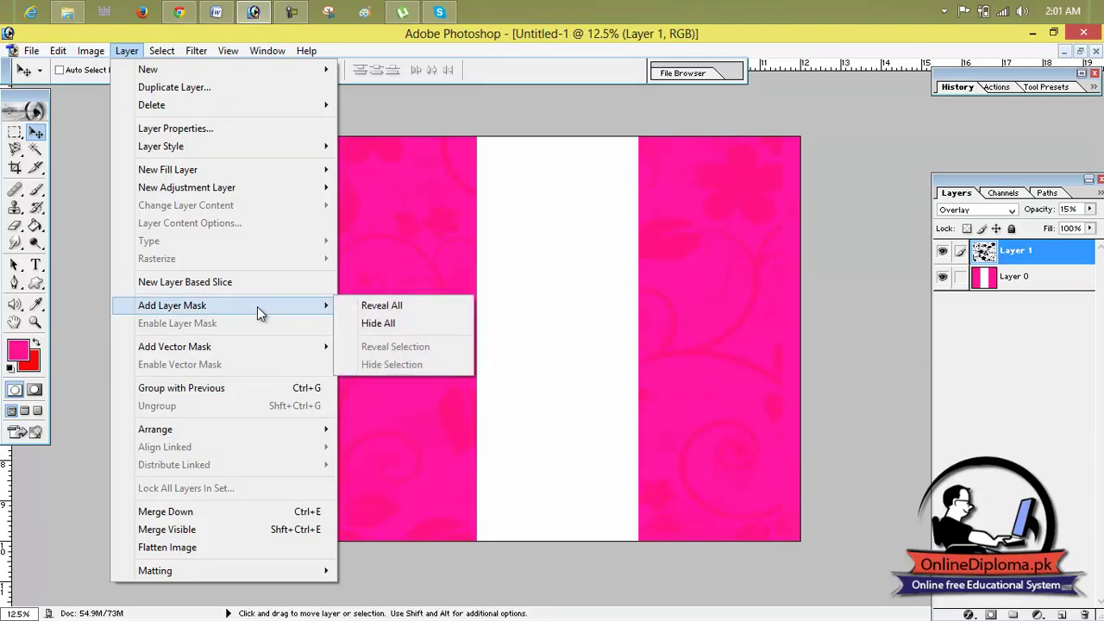
click(226, 512)
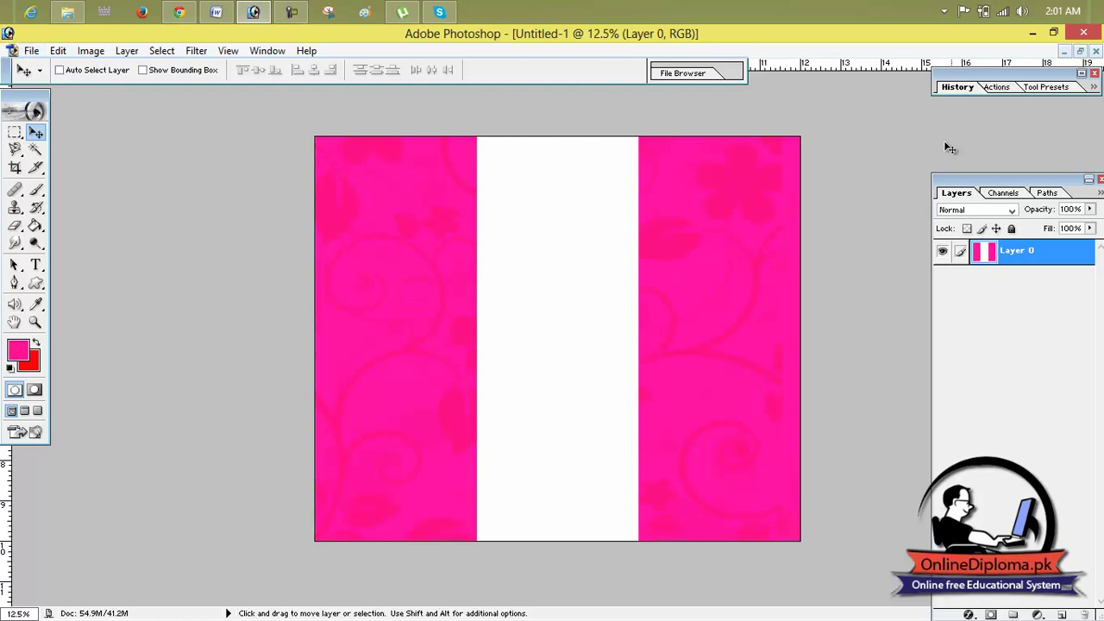
Show the open documents in separate windows and close the floral pattern image images (1).jpg.
click(1079, 52)
drag(404, 162, 657, 172)
click(963, 136)
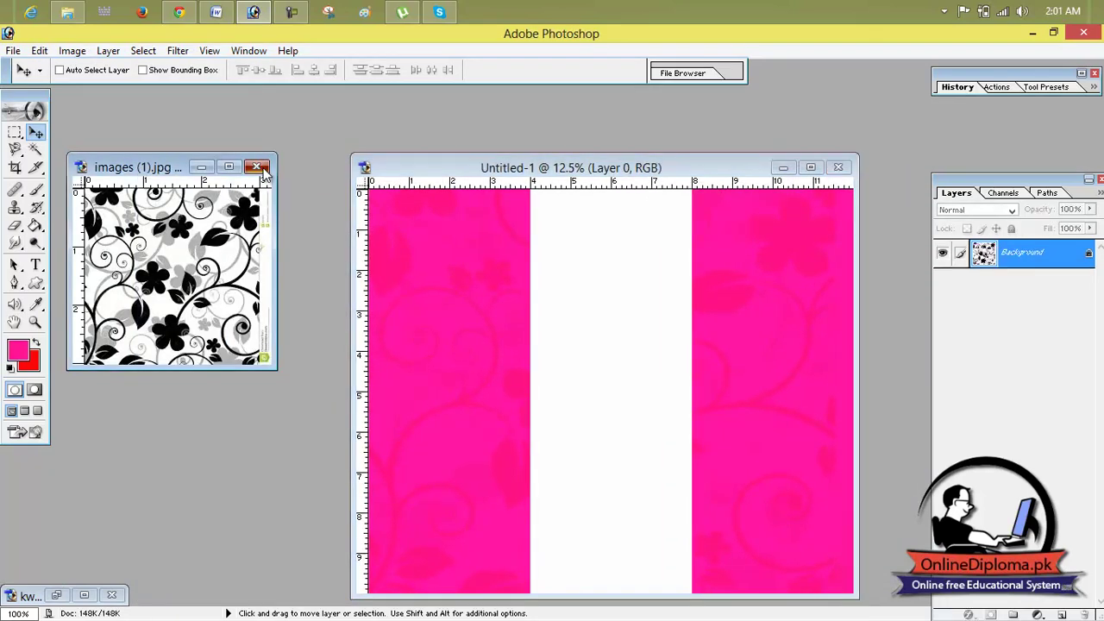
click(256, 167)
Bring the Kwality Wall's logo into the Untitled-1 layout and position it near the first panel's lower outer corner.
click(83, 594)
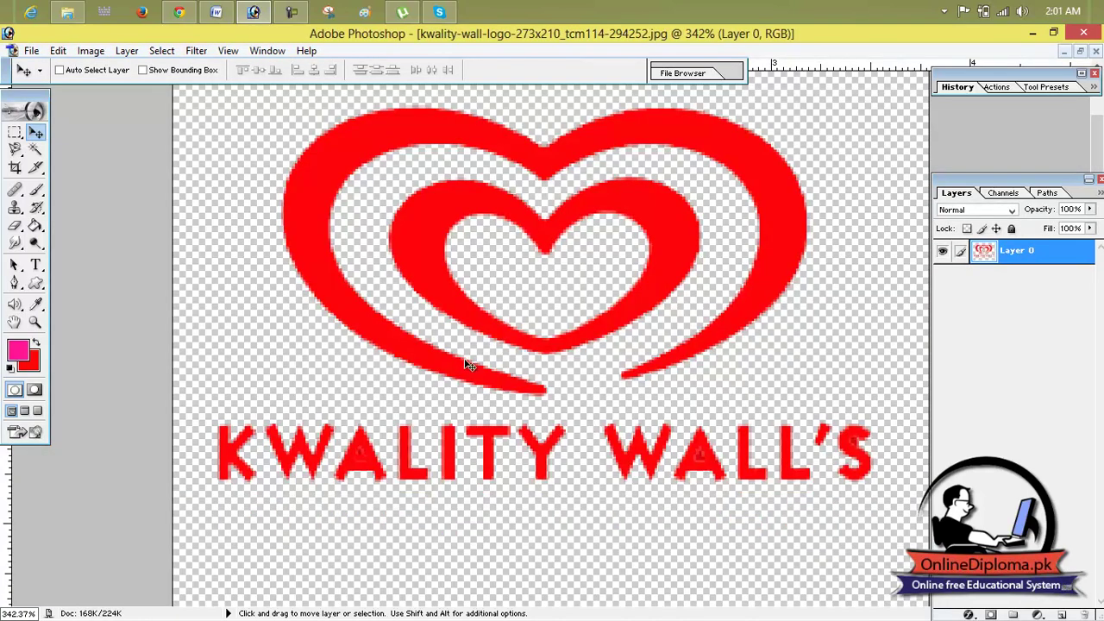
click(1080, 51)
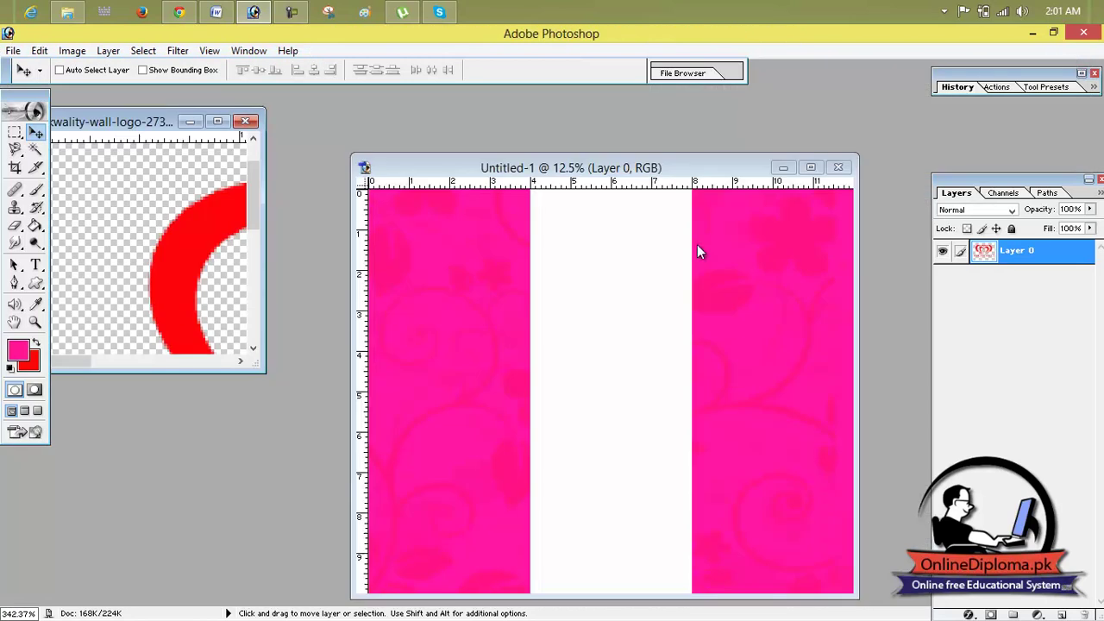
drag(226, 241, 439, 438)
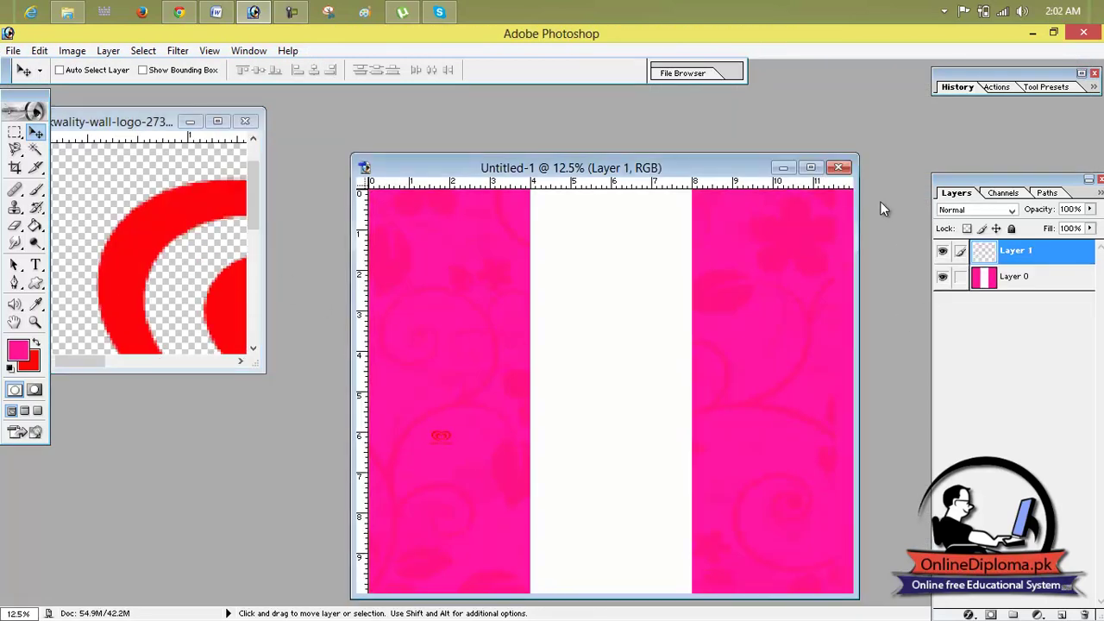
click(815, 170)
drag(390, 386, 359, 487)
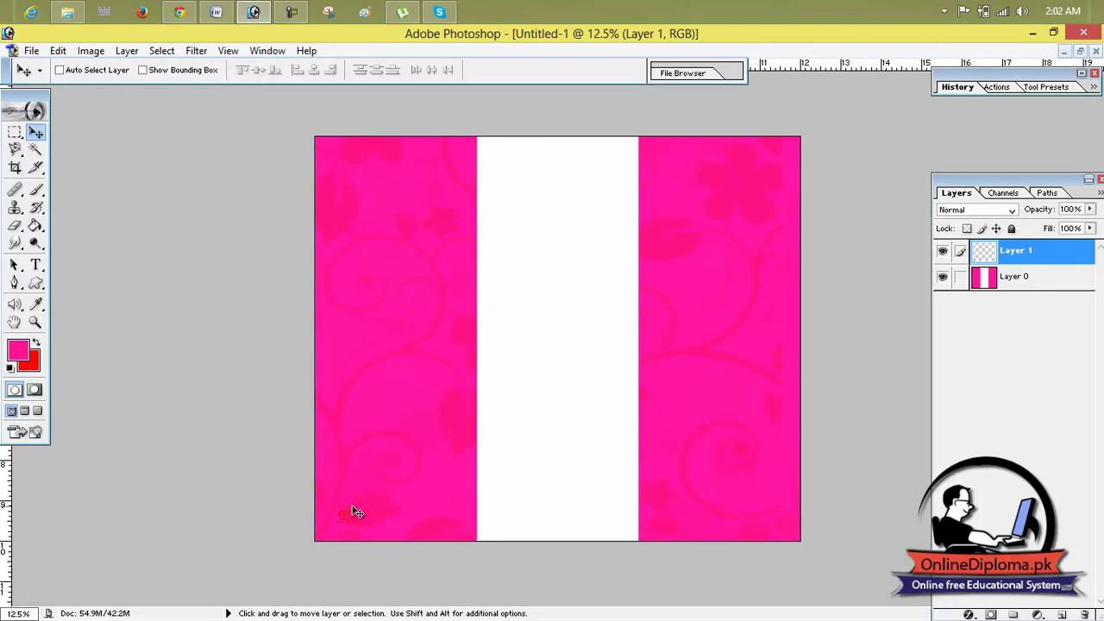
Enlarge the Kwality Wall's logo to about 407% wide and 523% high, placed in the lower part of the first pink panel.
key(ctrl+t)
drag(357, 510, 449, 443)
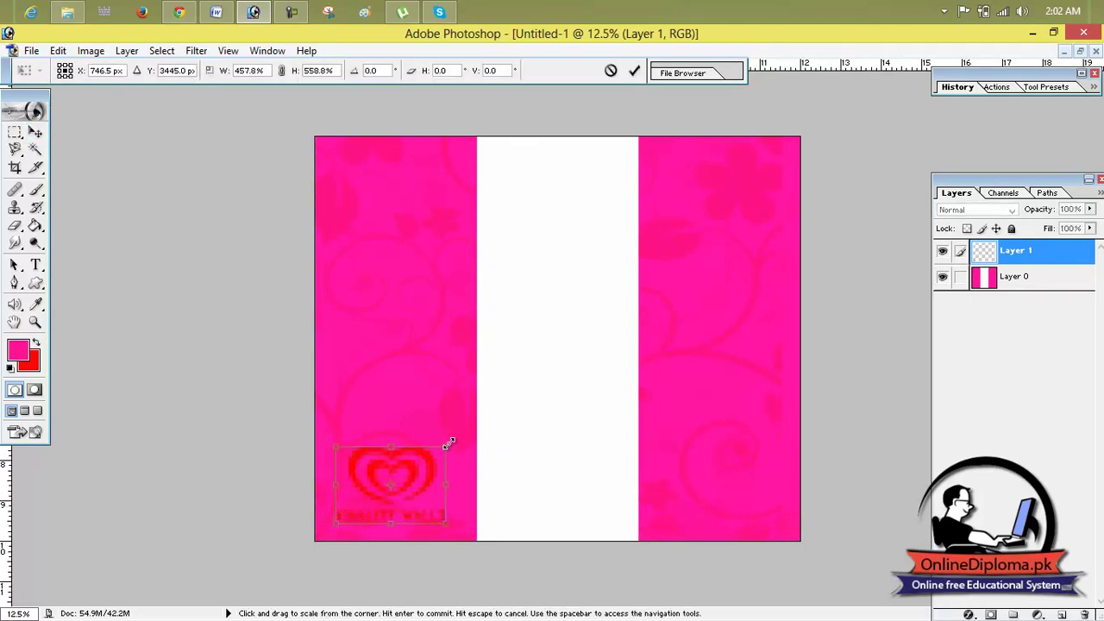
drag(418, 489, 414, 504)
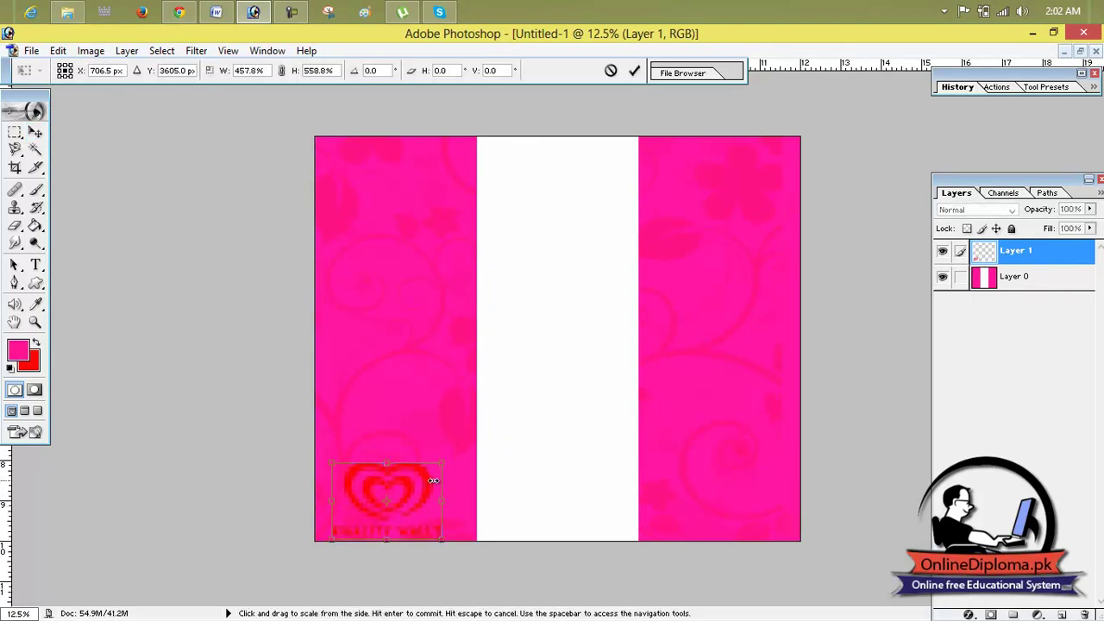
drag(443, 466, 427, 472)
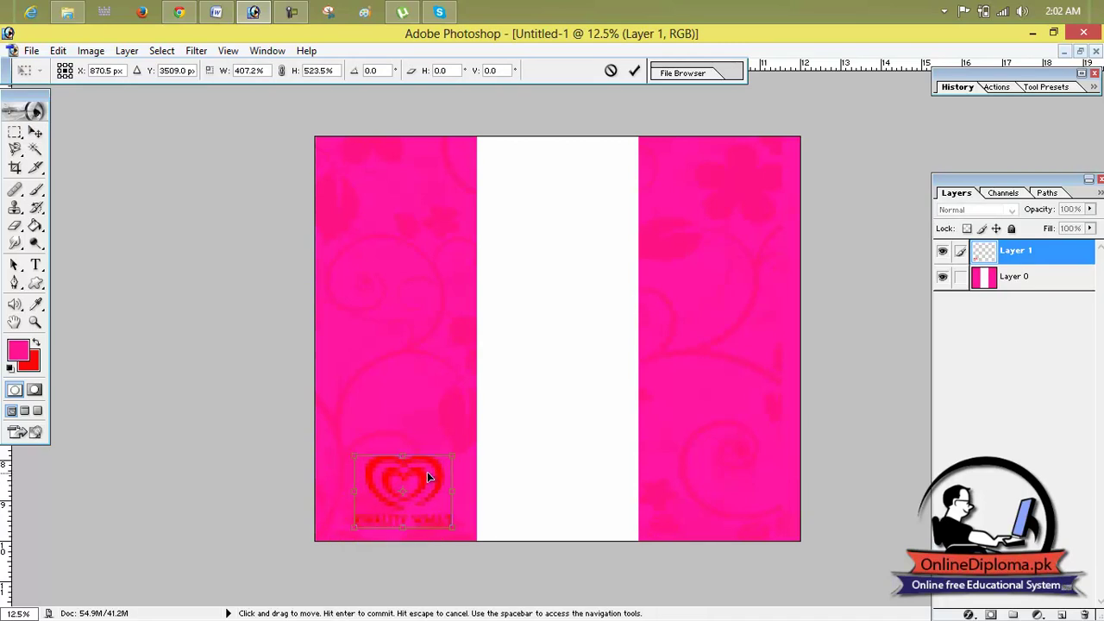
click(635, 70)
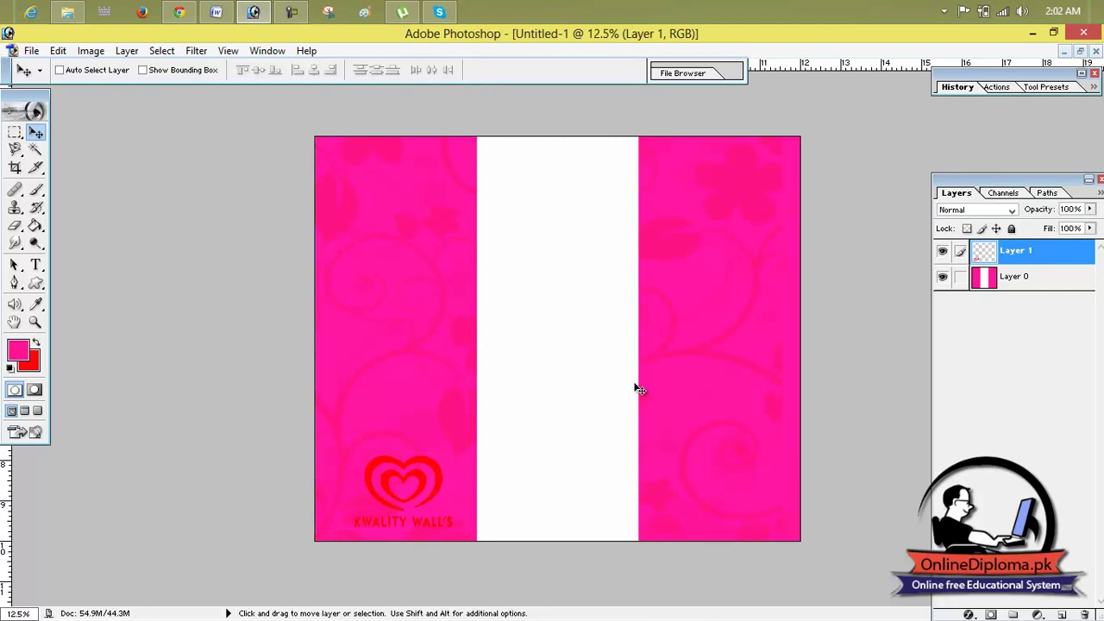
Make Layer 0 the active layer and switch to the Elliptical Marquee tool.
click(1003, 272)
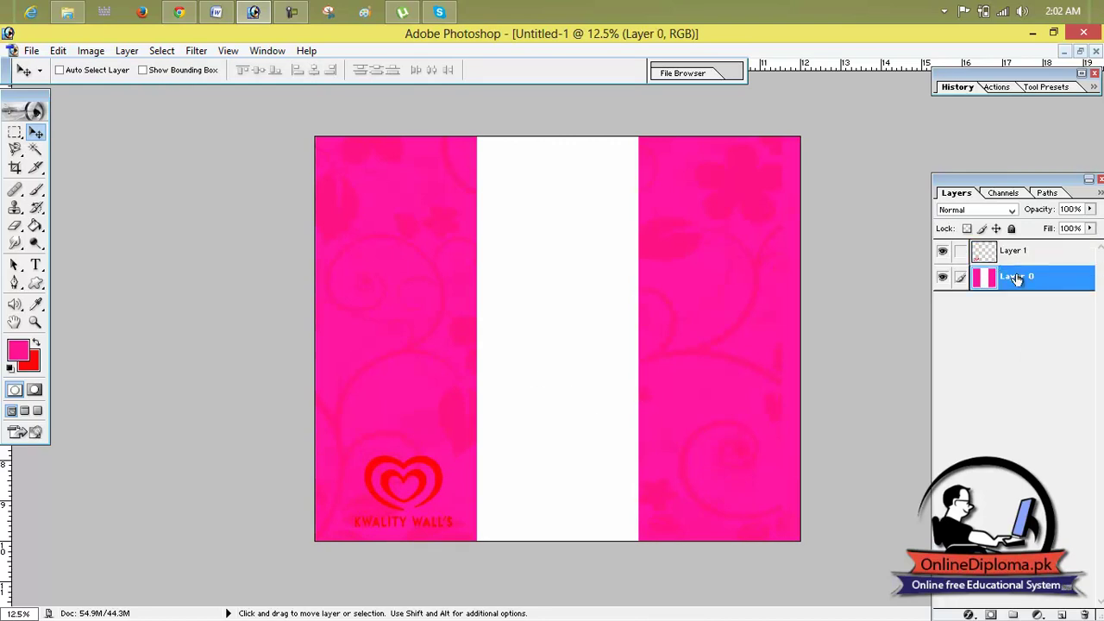
click(1000, 259)
click(1001, 278)
drag(19, 135, 57, 147)
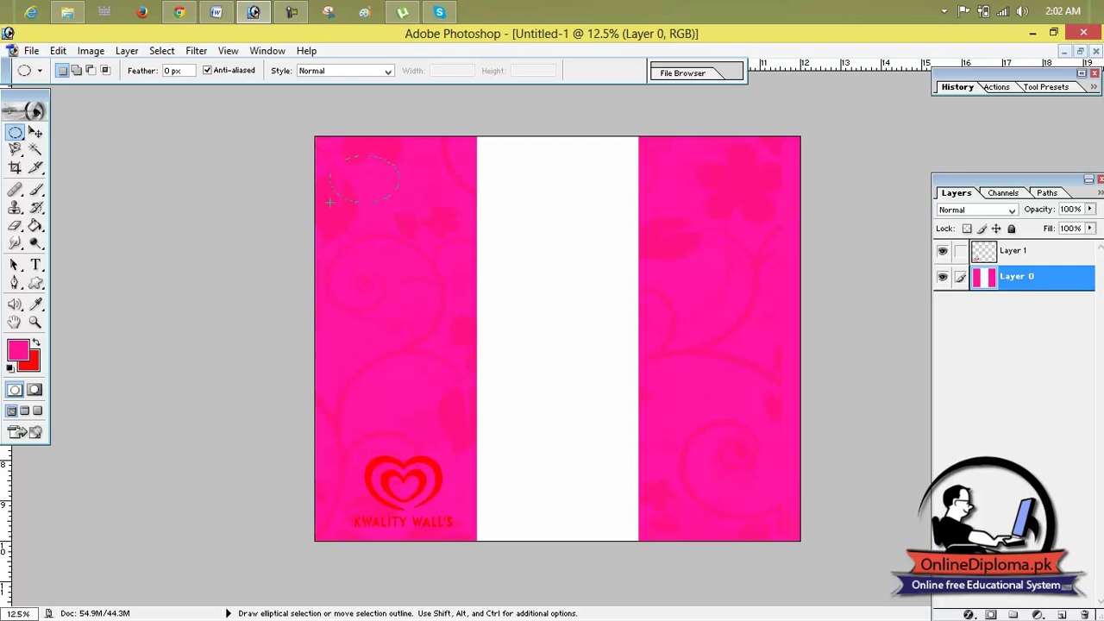
drag(314, 249, 314, 250)
key(shift)
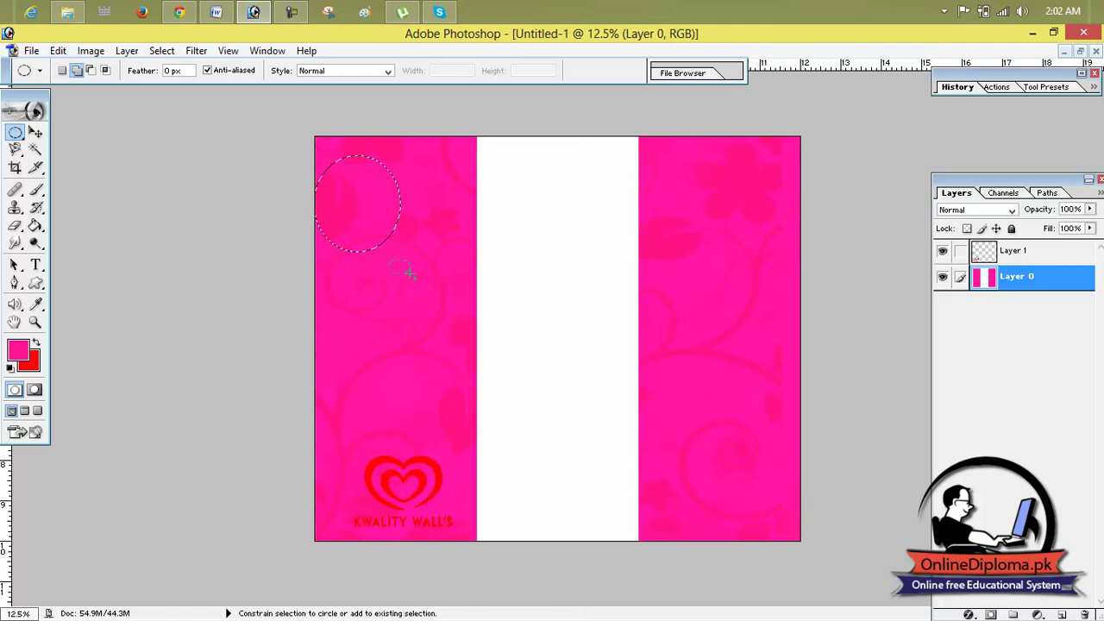
mouse_move(532, 411)
mouse_down()
mouse_move(554, 411)
mouse_move(532, 406)
mouse_move(541, 413)
mouse_up()
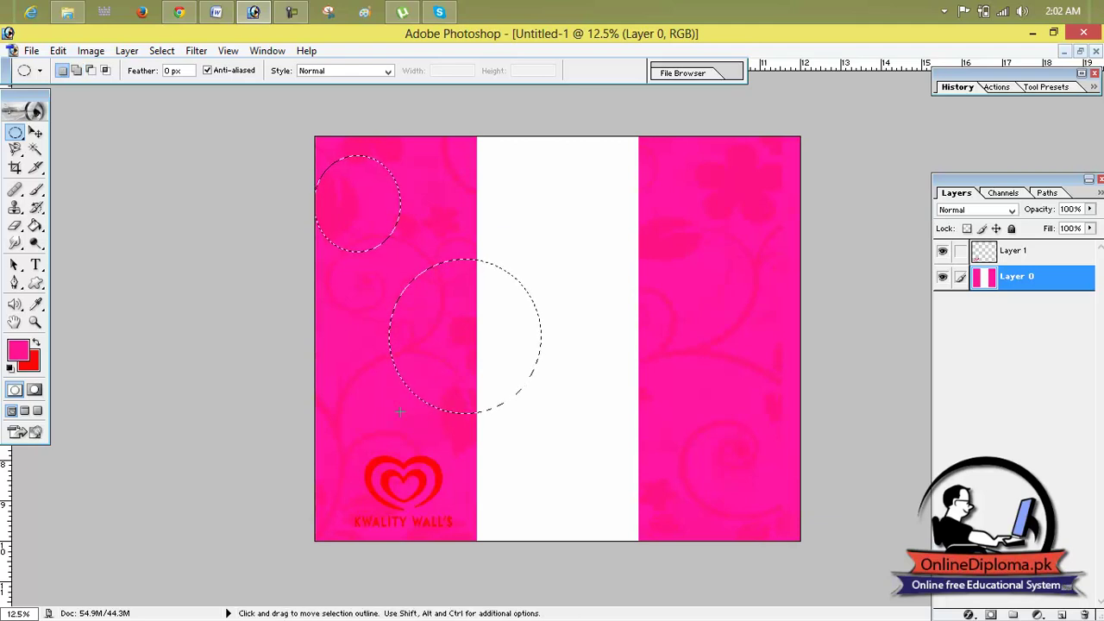
click(337, 390)
drag(356, 409, 356, 409)
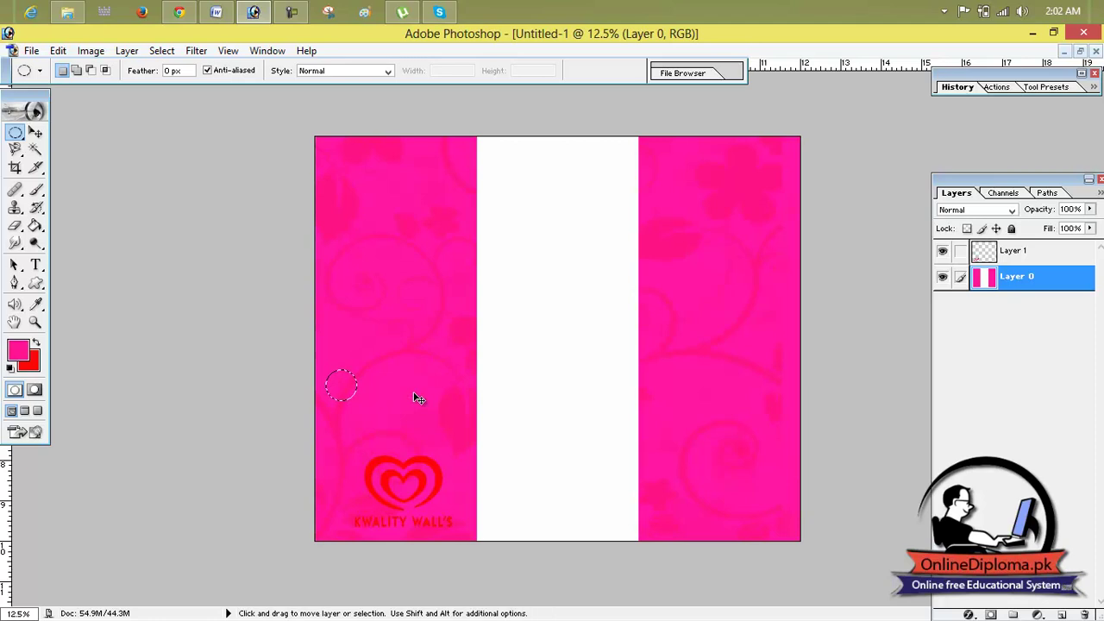
click(373, 299)
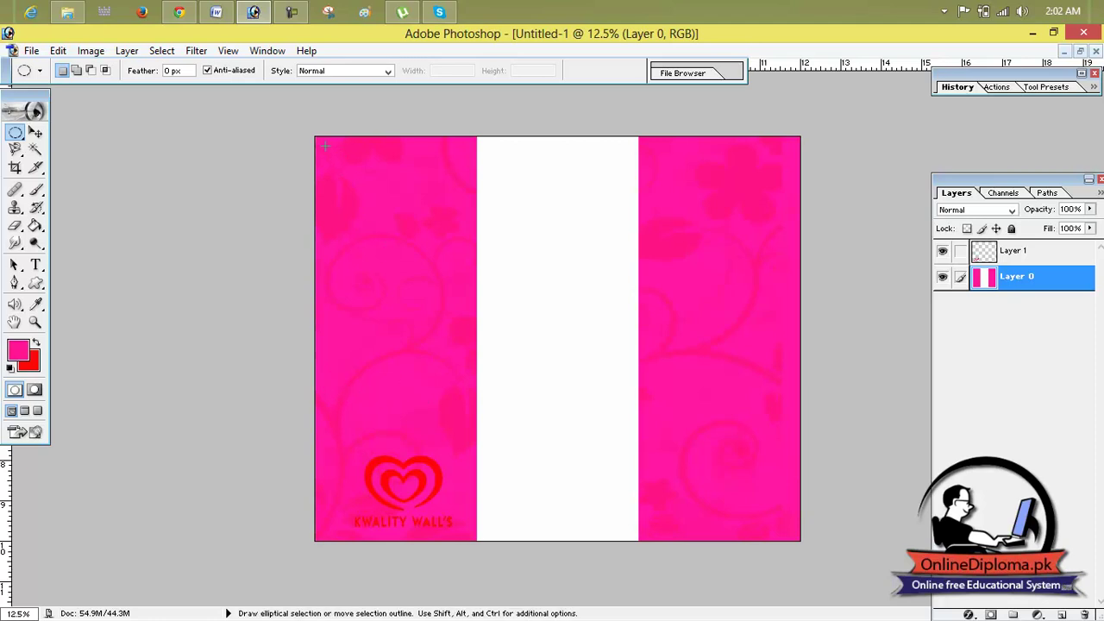
Select three circles down the first pink panel, the largest in the middle overlapping the white panel, and delete them from Layer 0.
drag(405, 223, 406, 227)
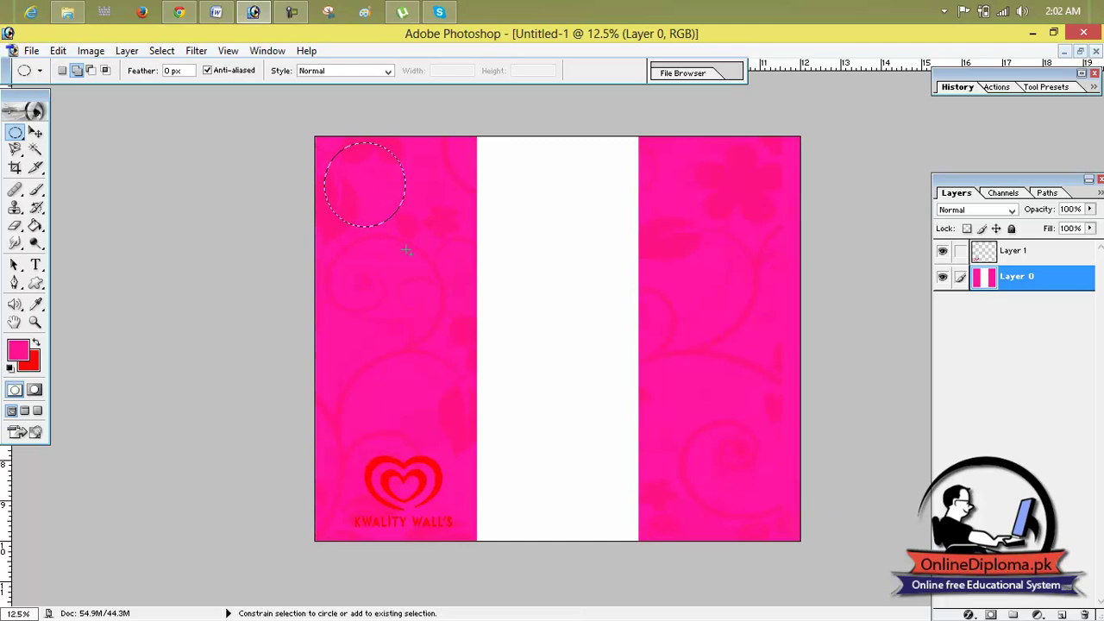
drag(511, 378, 515, 389)
key(shift)
drag(411, 474, 411, 472)
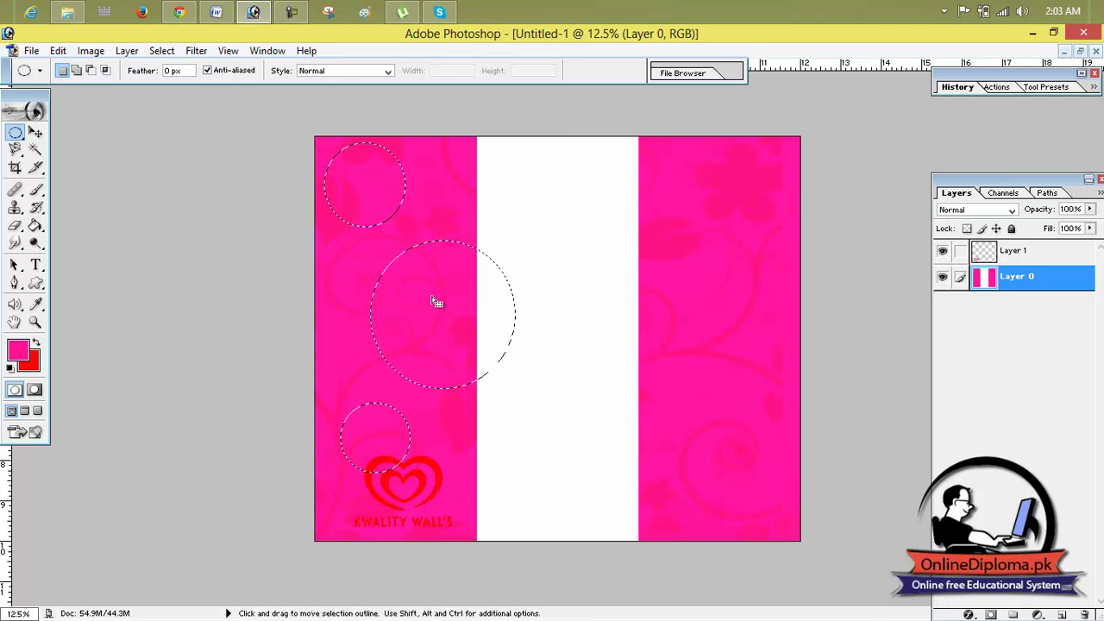
key(Delete)
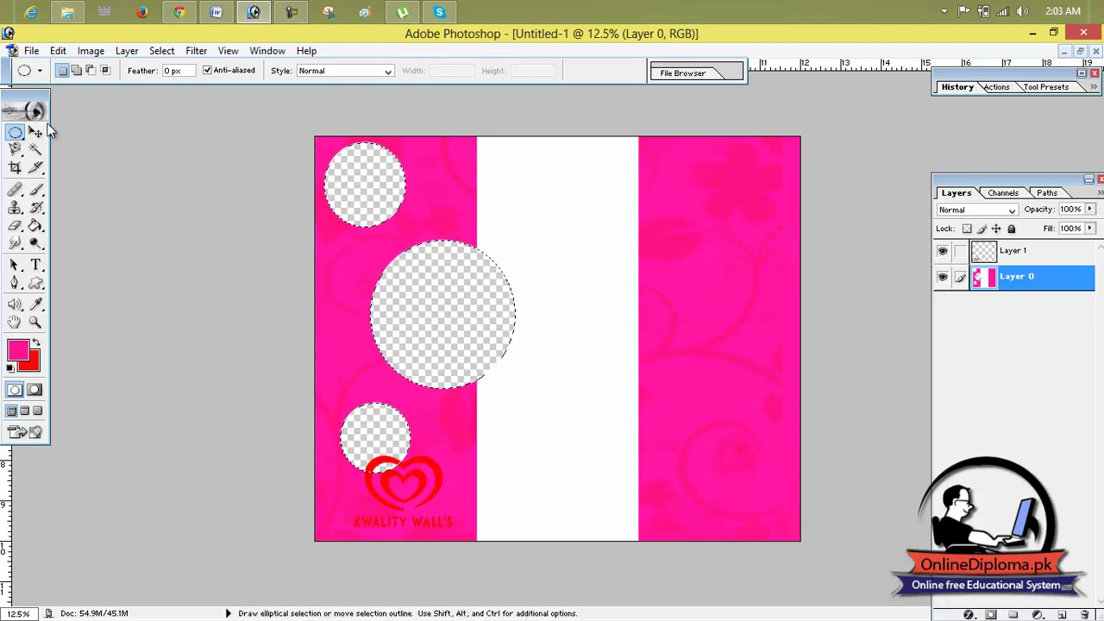
Move the logo on Layer 1 into the first panel's lower inner corner, clear of the lowest circular cutout, and deselect.
key(v)
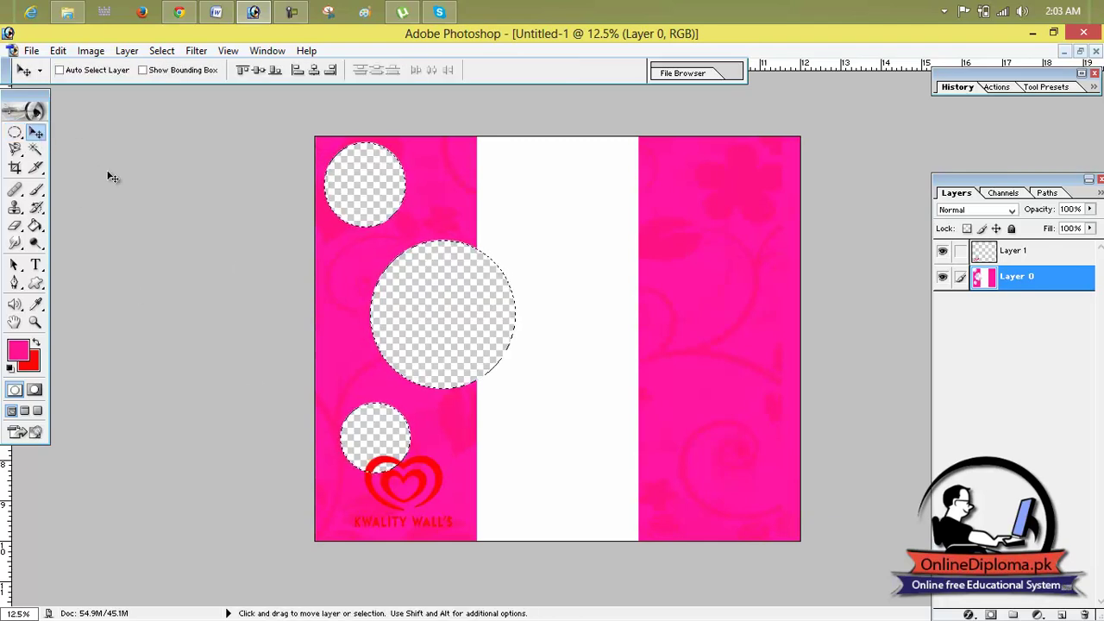
click(985, 252)
drag(426, 499, 448, 505)
key(ctrl+d)
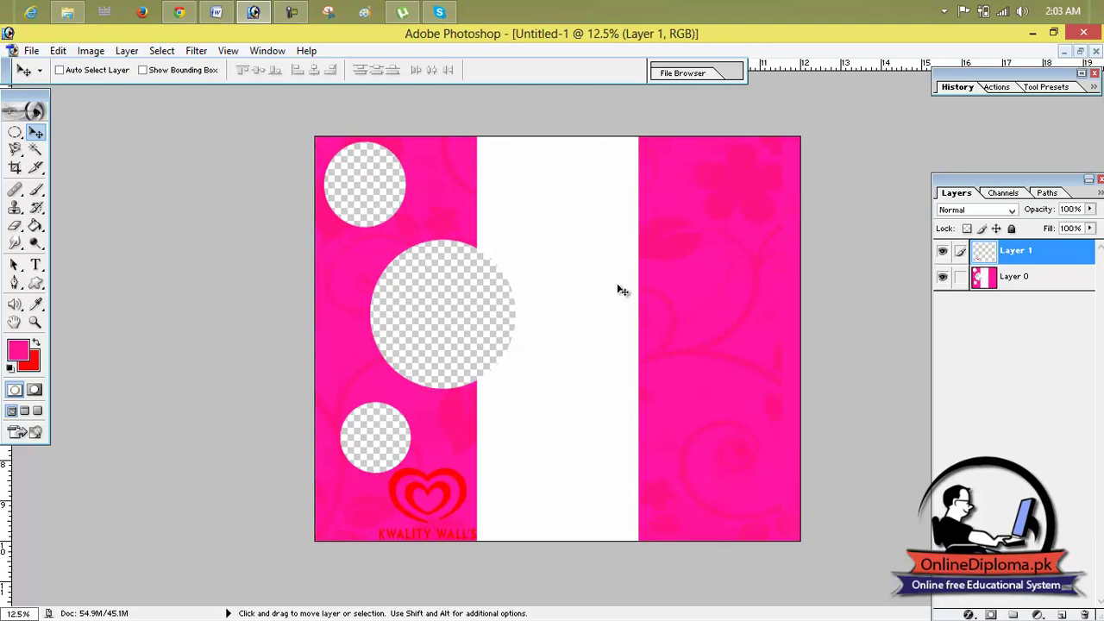
Open the ice cream photo baskin-robbins-canada-logo-visual-merchandising from New folder (2).
click(31, 50)
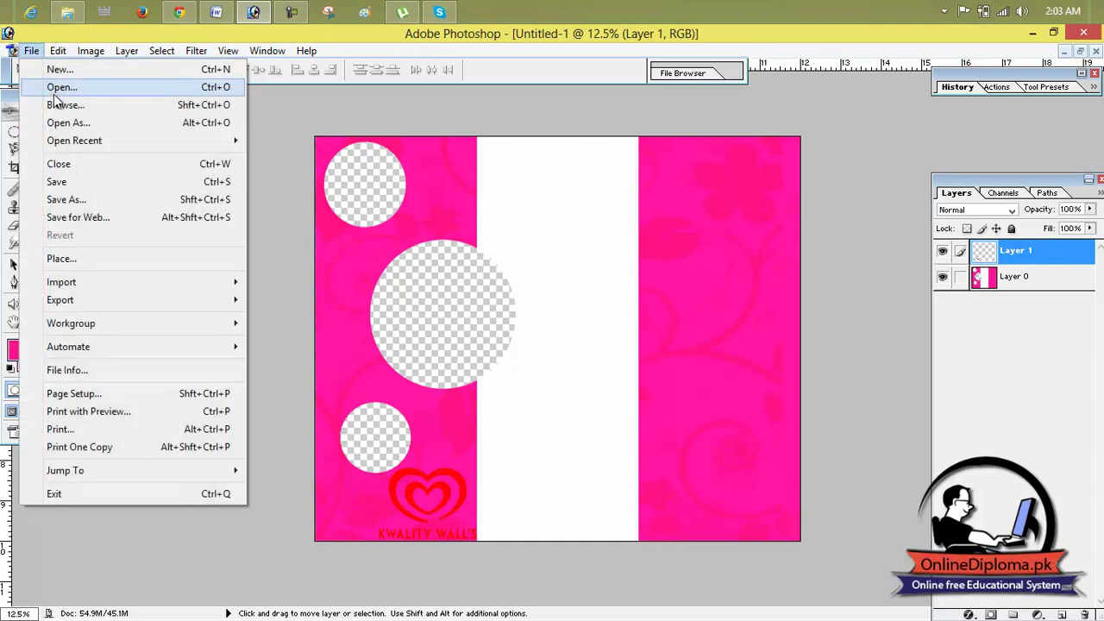
click(58, 89)
click(571, 186)
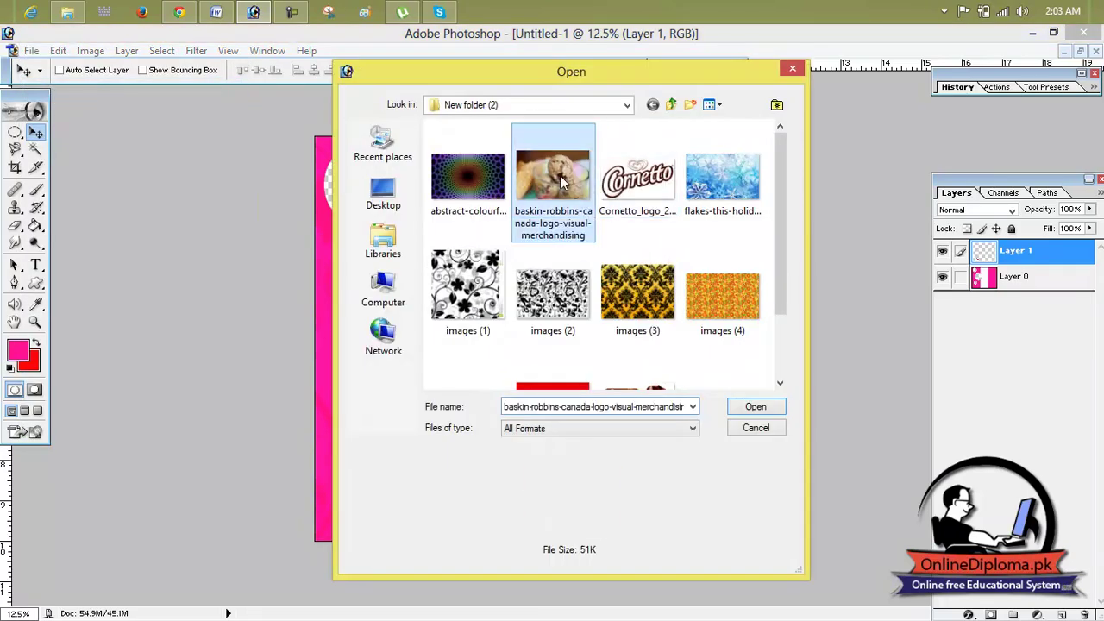
double_click(570, 185)
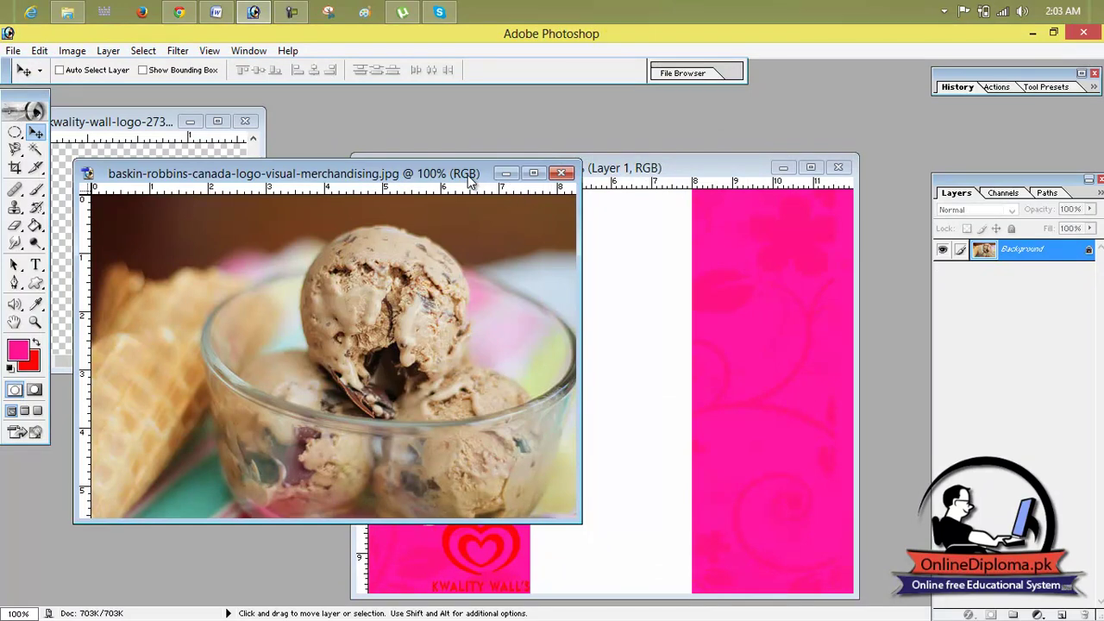
Bring the ice cream photo into the layout and scale it over the large circular cutout, about 237% wide and 396% high.
drag(470, 176, 1103, 169)
drag(894, 302, 546, 349)
click(810, 167)
drag(510, 299, 446, 398)
key(ctrl+t)
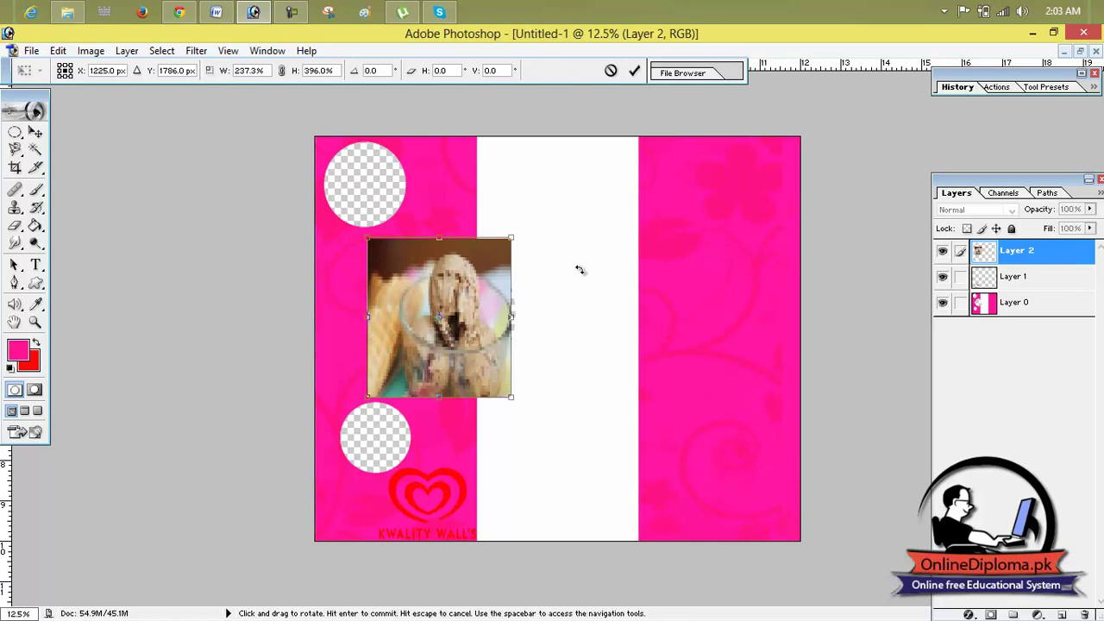
click(636, 72)
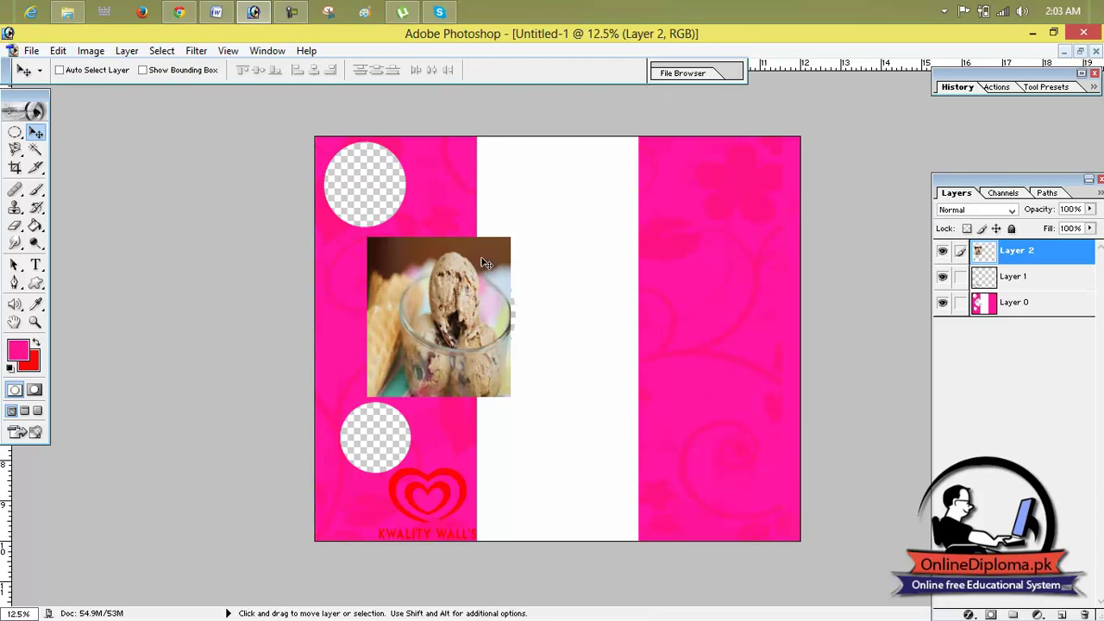
Move the ice cream photo layer, Layer 2, beneath Layer 0 in the layer stack.
click(990, 259)
drag(989, 259, 990, 290)
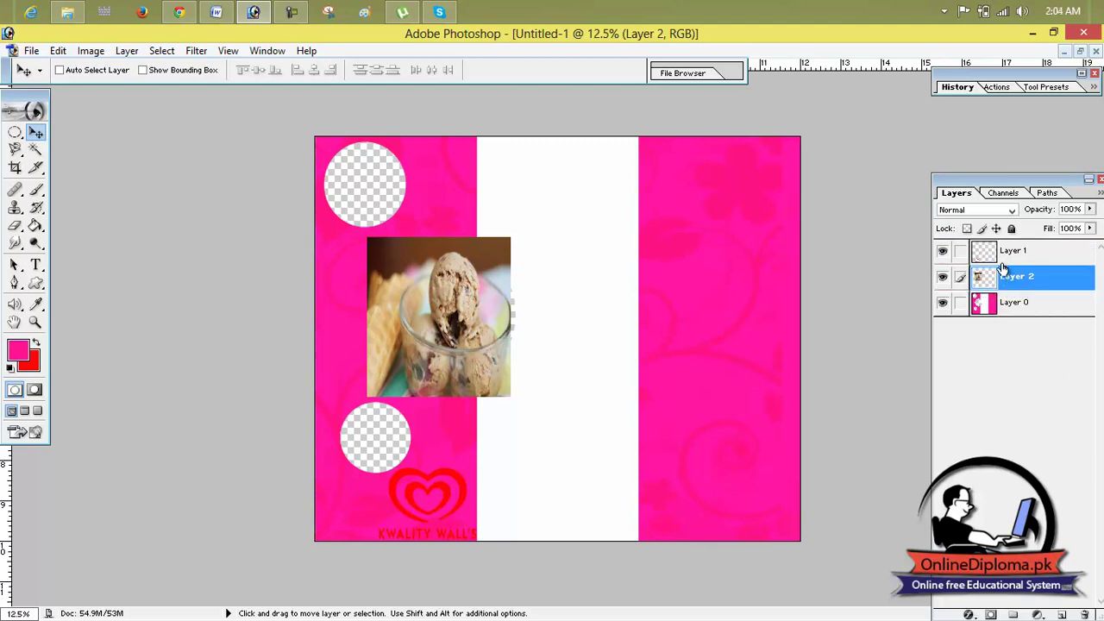
mouse_move(563, 273)
mouse_down()
mouse_move(574, 277)
mouse_move(566, 270)
mouse_up()
drag(991, 279, 991, 313)
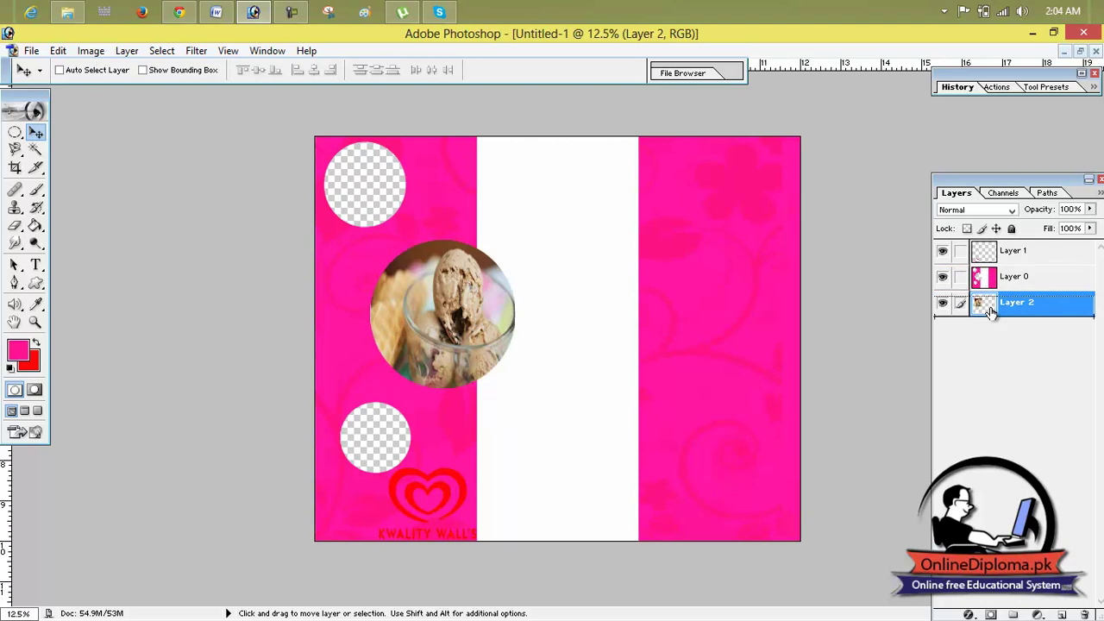
Reposition the ice cream photo behind the large cutout and rescale it to about 101.7% wide and 99.5% high.
mouse_move(442, 307)
mouse_down()
mouse_move(497, 304)
mouse_move(454, 297)
mouse_move(450, 279)
mouse_move(453, 296)
mouse_move(552, 321)
mouse_move(437, 293)
mouse_up()
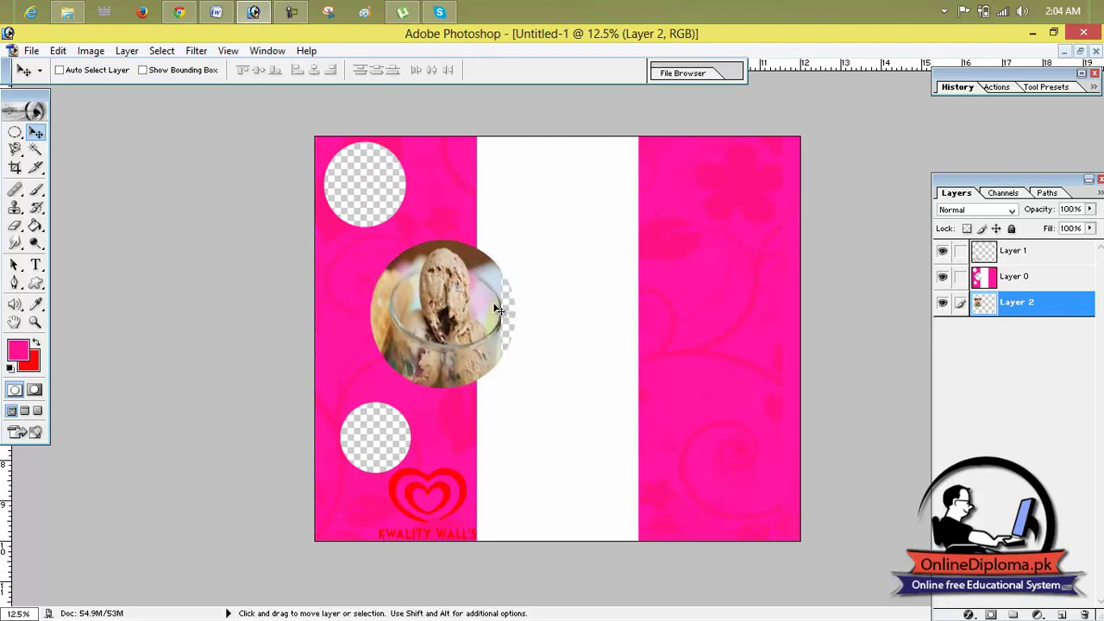
key(ctrl+t)
drag(503, 231, 496, 248)
drag(473, 284, 486, 263)
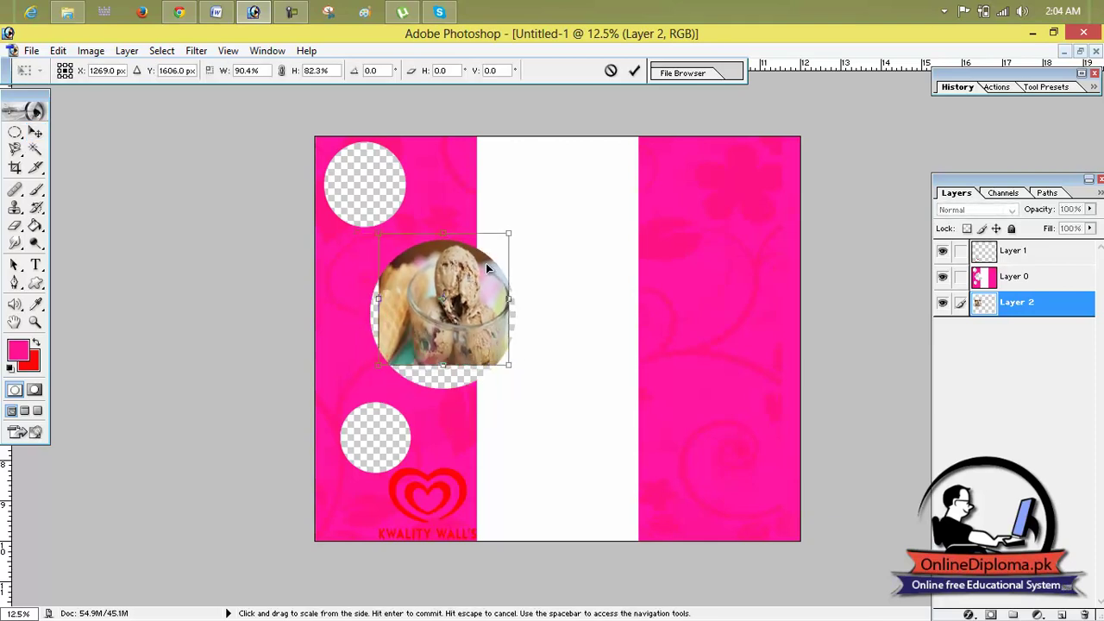
drag(378, 365, 361, 394)
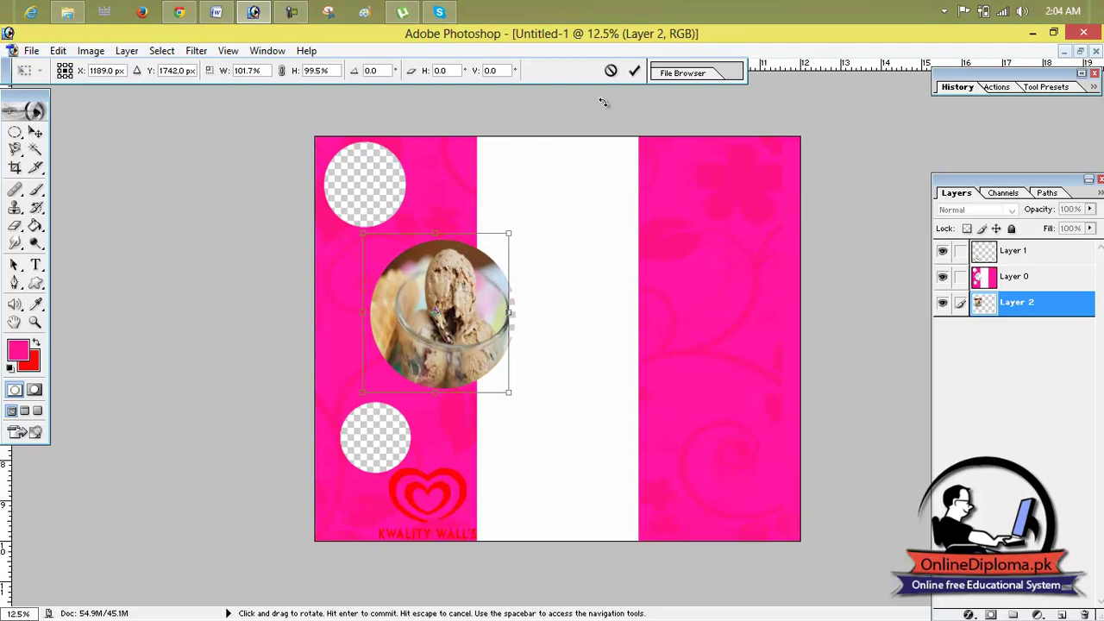
click(636, 72)
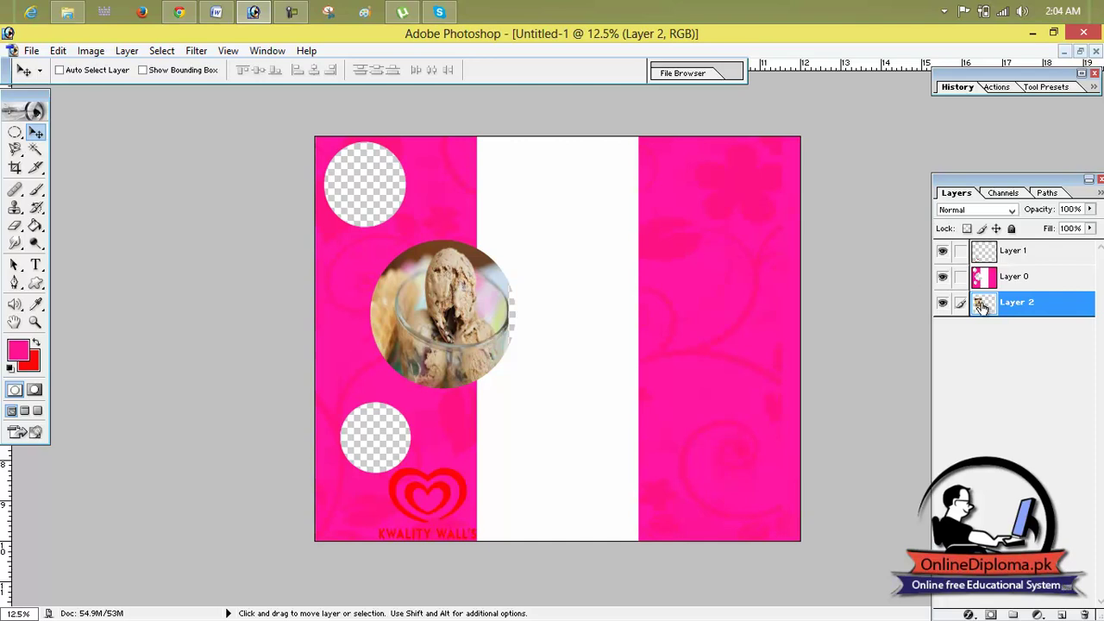
Open the image magnum.png from New folder (2).
click(31, 51)
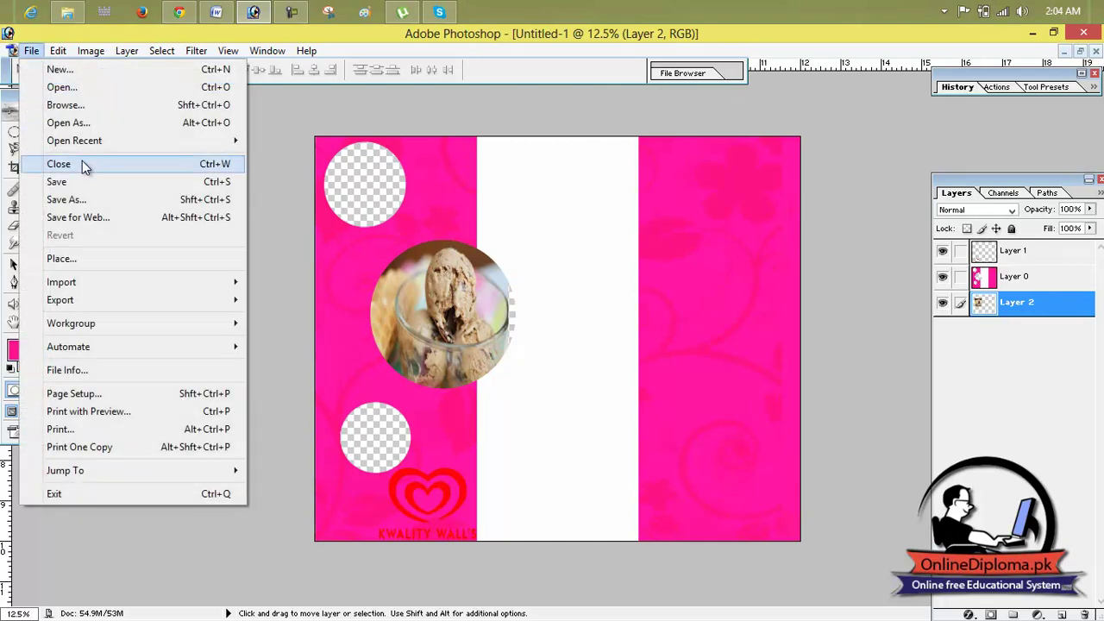
click(84, 88)
click(467, 177)
click(466, 285)
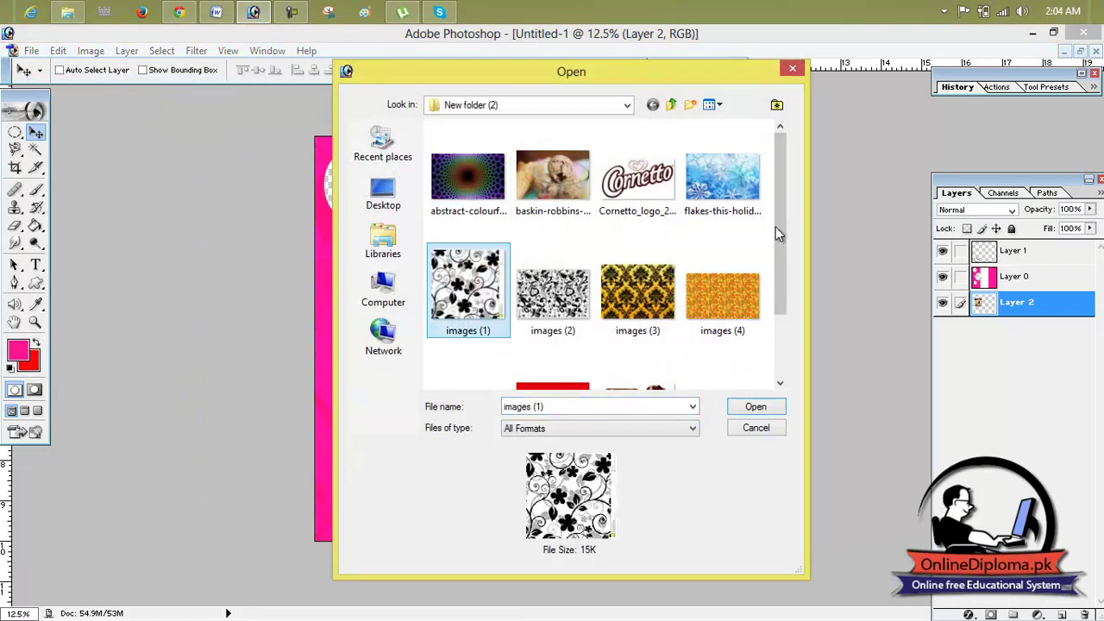
scroll(776, 259, down, 1)
click(641, 324)
double_click(641, 324)
Bring the Magnum photo into the layout behind the upper circular cutout and scale it to about 240.1% wide and 319.1% high.
drag(420, 181, 1097, 177)
drag(925, 277, 420, 237)
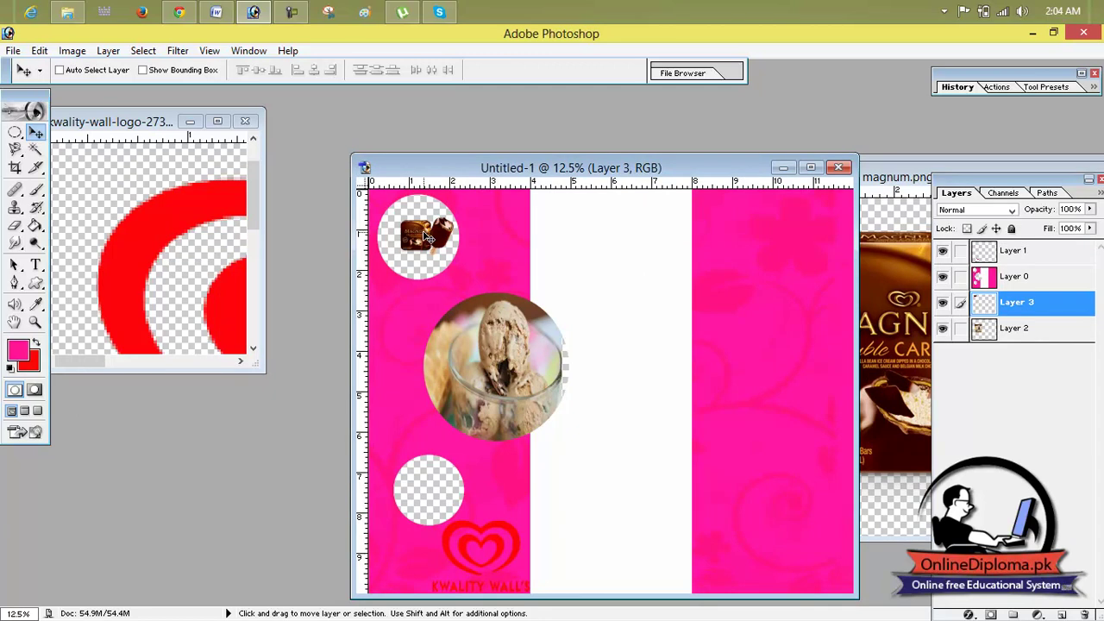
key(ctrl+t)
drag(453, 251, 433, 222)
drag(424, 260, 424, 313)
drag(466, 252, 508, 252)
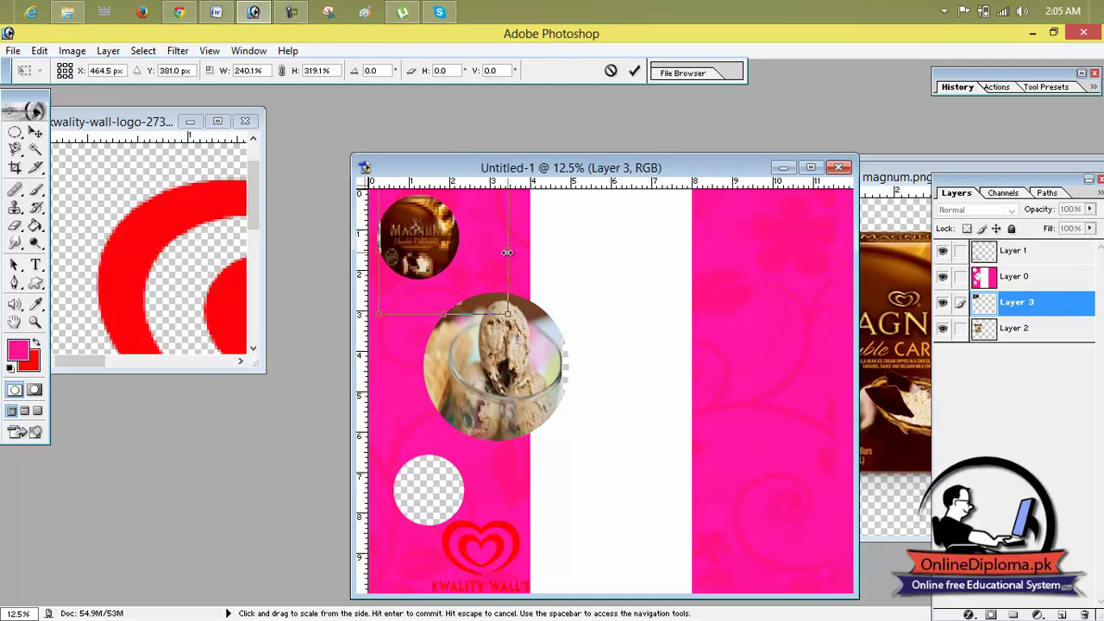
click(635, 70)
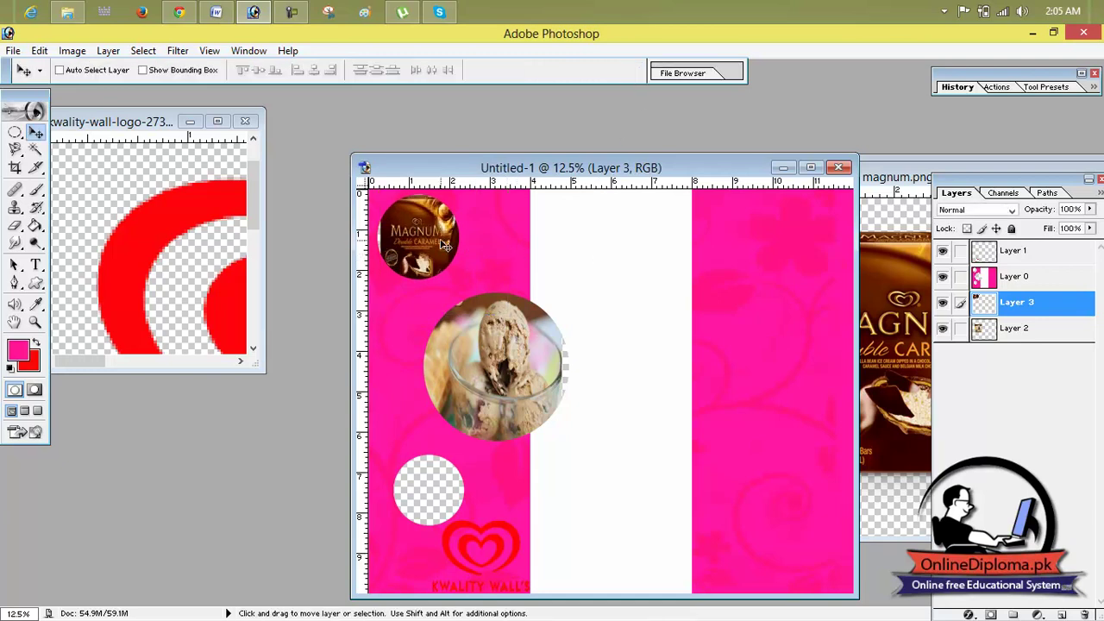
Reposition the Magnum photo behind the upper cutout and rescale it to about 103.8% in width and height.
click(811, 167)
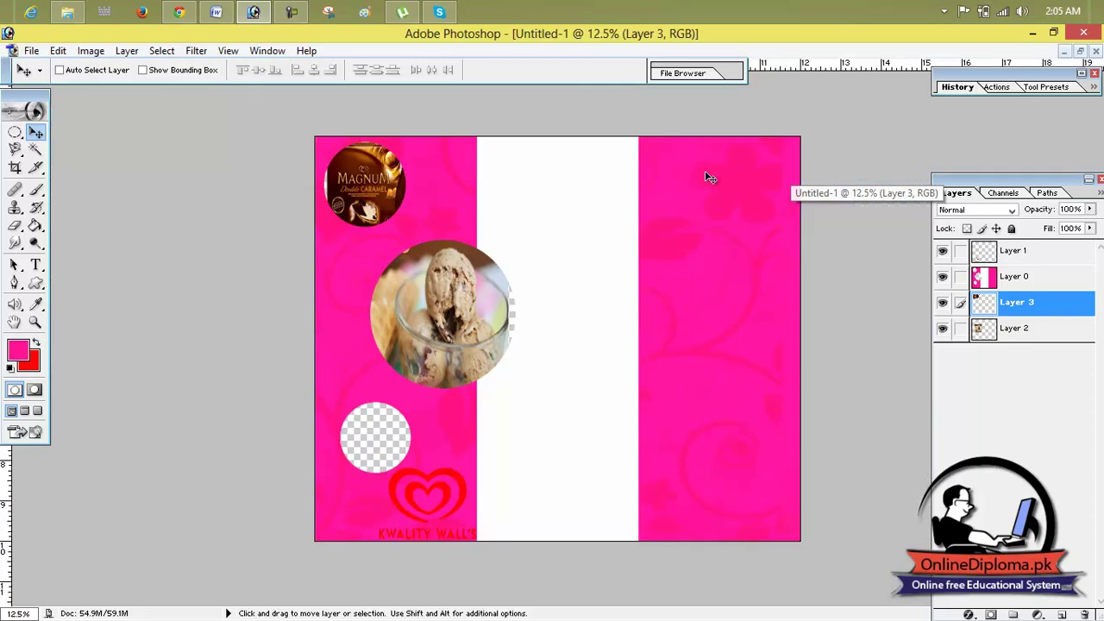
drag(392, 208, 385, 206)
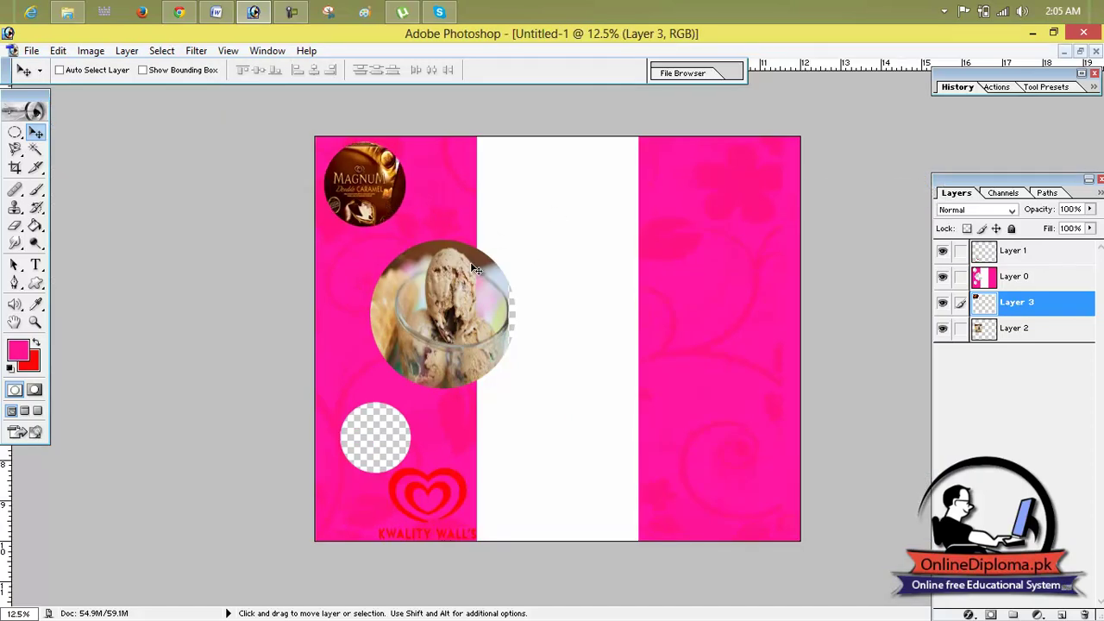
key(ctrl+t)
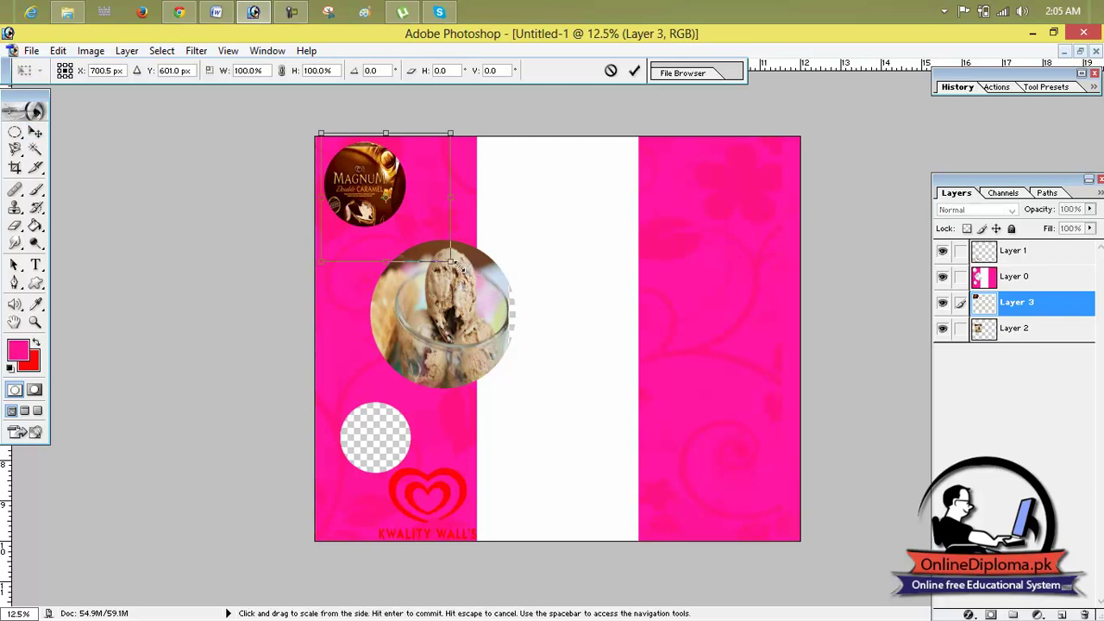
mouse_move(450, 257)
mouse_down()
mouse_move(436, 246)
mouse_move(457, 240)
mouse_up()
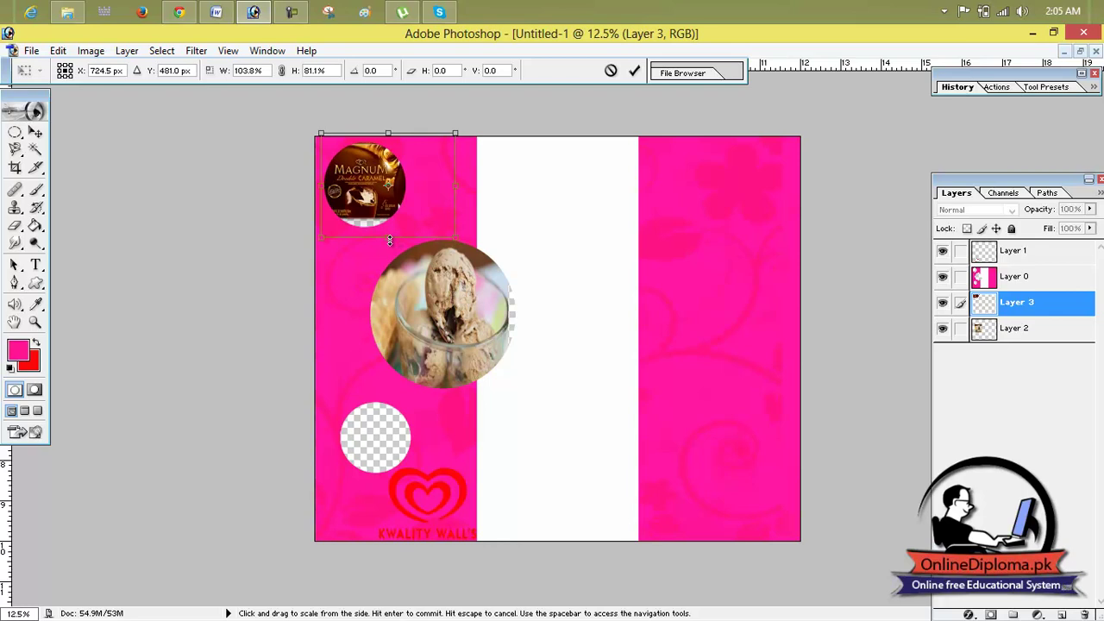
drag(390, 242, 393, 254)
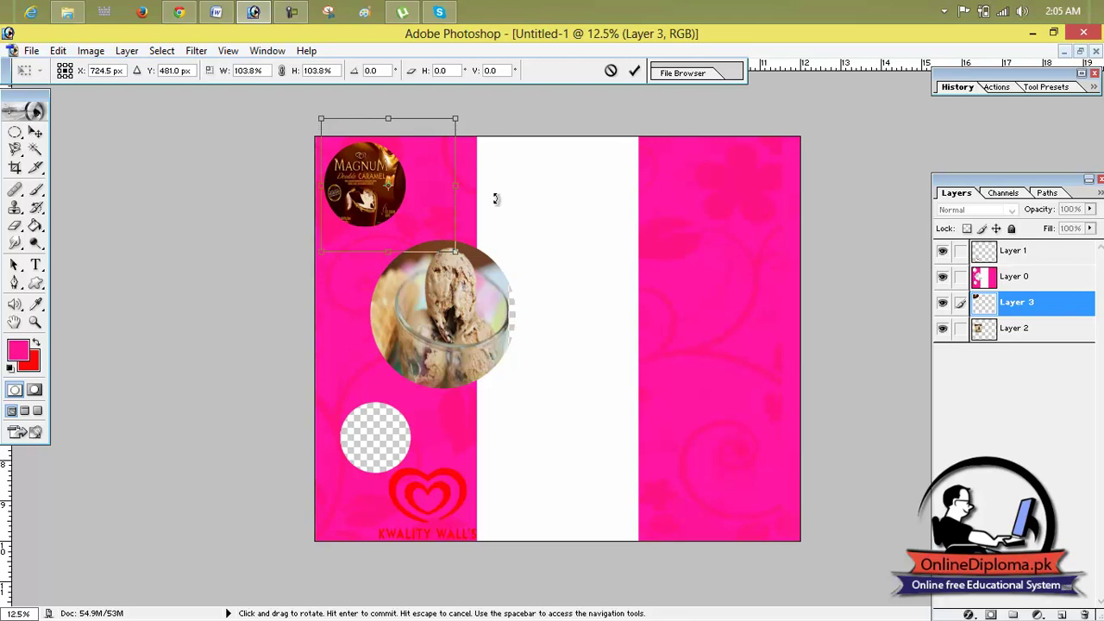
click(635, 72)
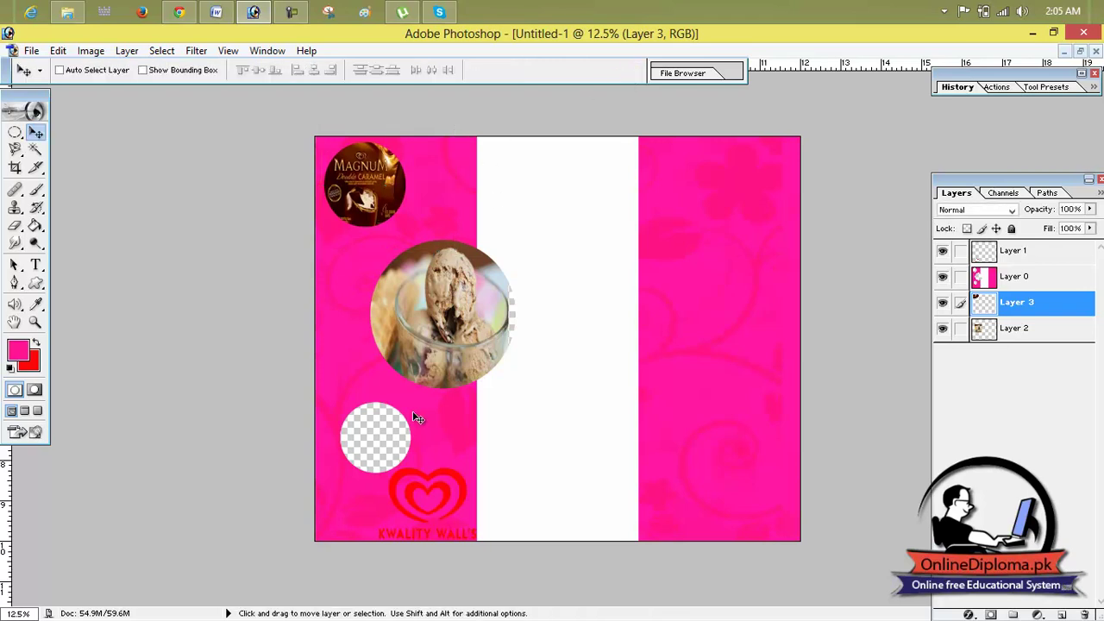
Open images.jpg from New folder (2) and bring the fruit sundae photo into the layout behind the lower circular cutout.
click(31, 50)
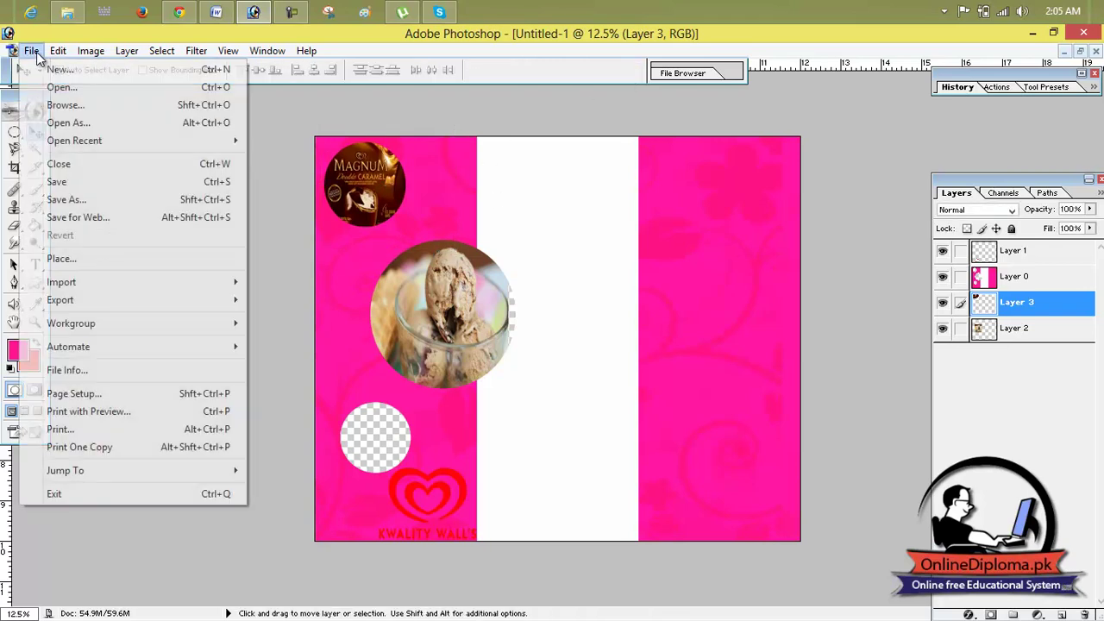
click(399, 189)
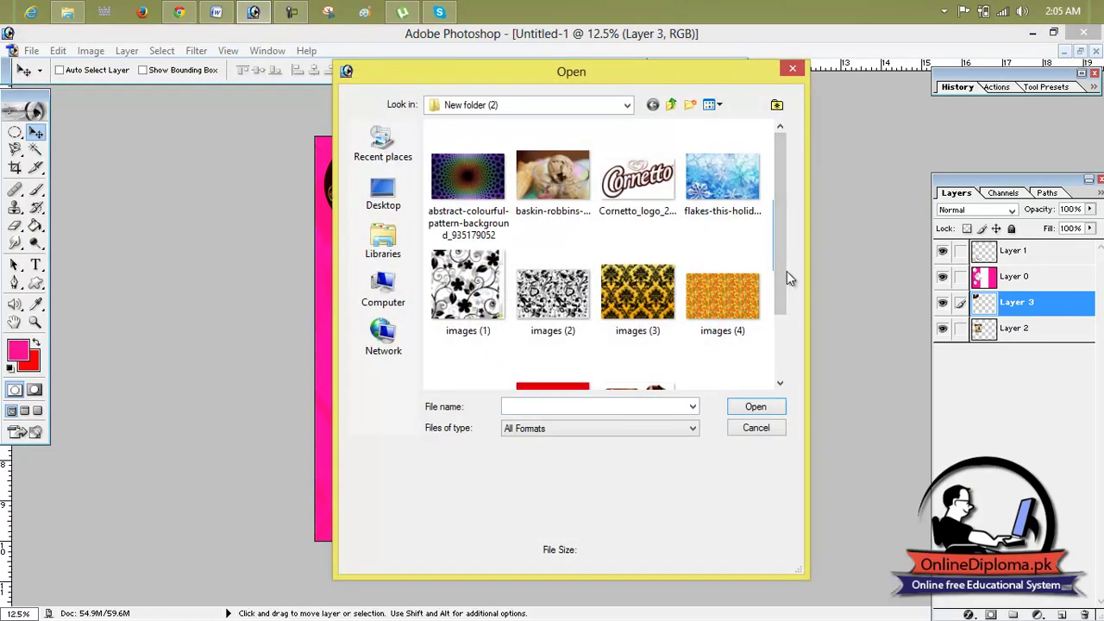
drag(780, 272, 780, 354)
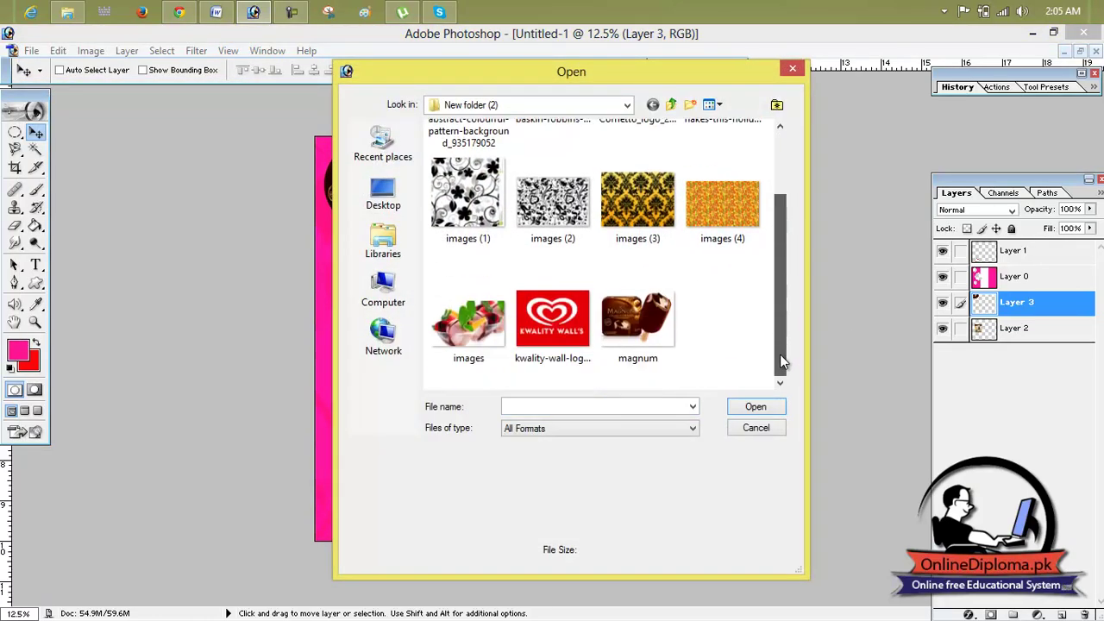
double_click(506, 322)
drag(303, 266, 424, 500)
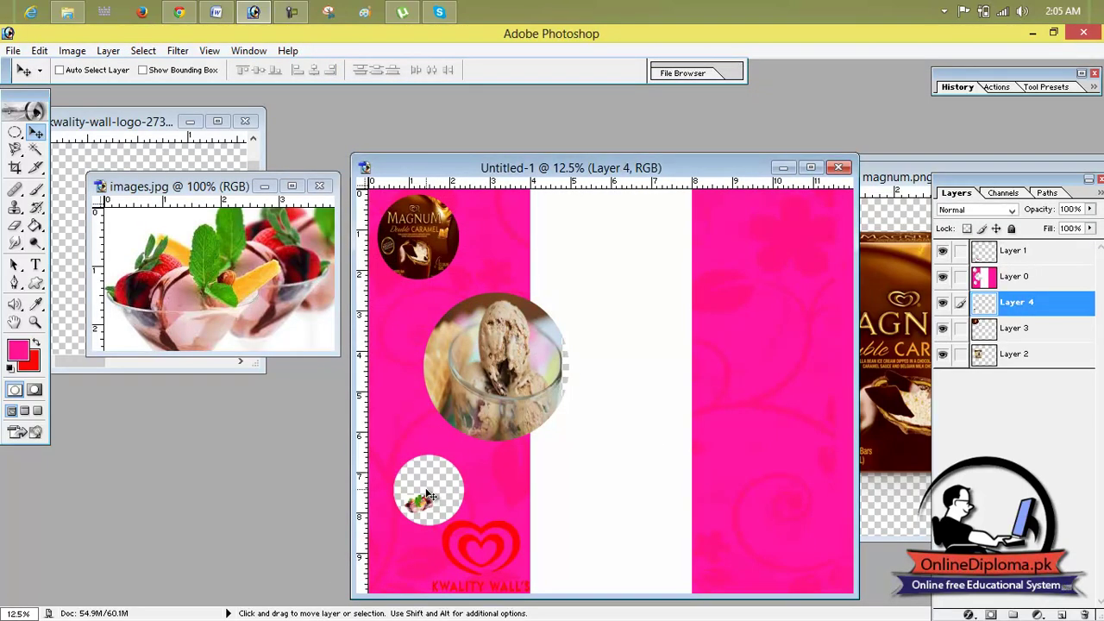
key(ctrl+t)
drag(437, 493, 487, 452)
drag(406, 514, 376, 541)
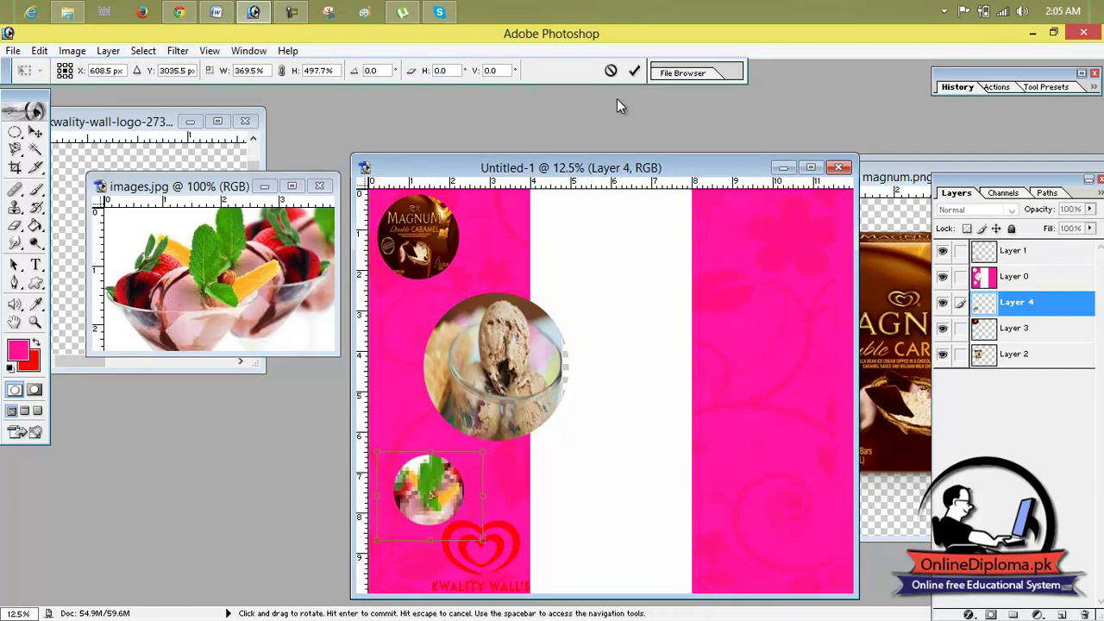
click(635, 74)
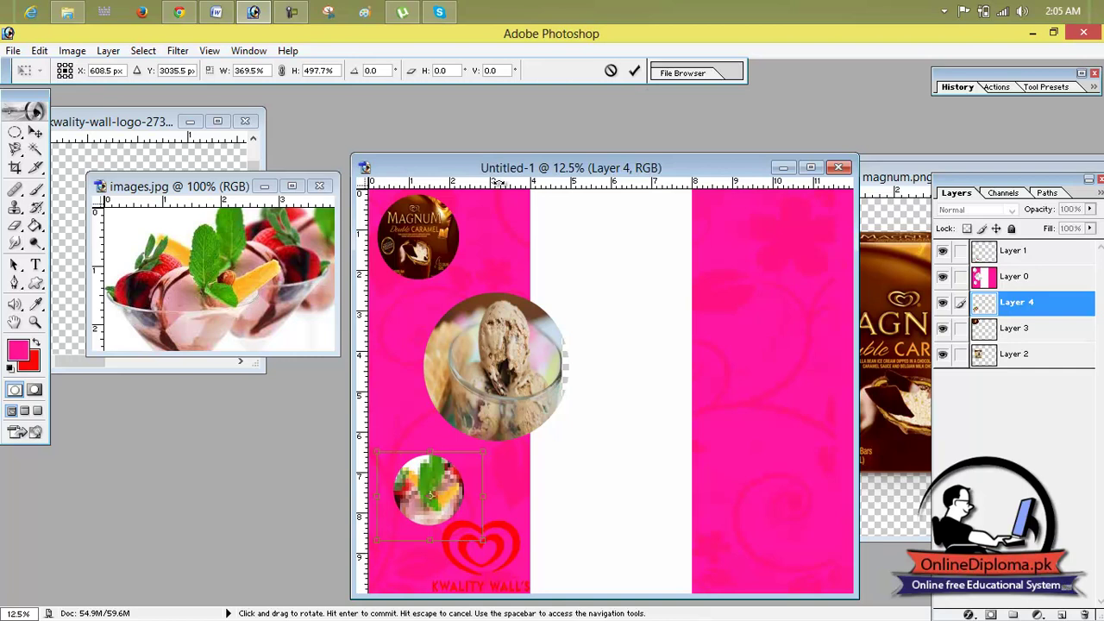
Scale the fruit sundae photo to about 282.5% wide and 461.6% high and reposition it behind the lower cutout.
click(269, 188)
click(813, 168)
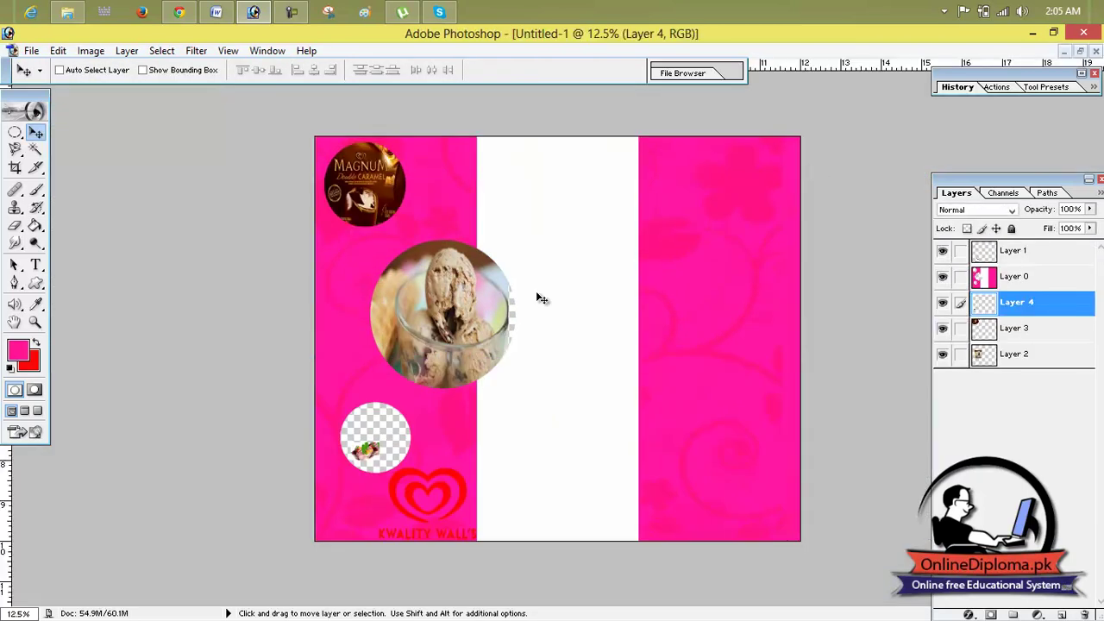
key(ctrl+t)
drag(380, 442, 376, 486)
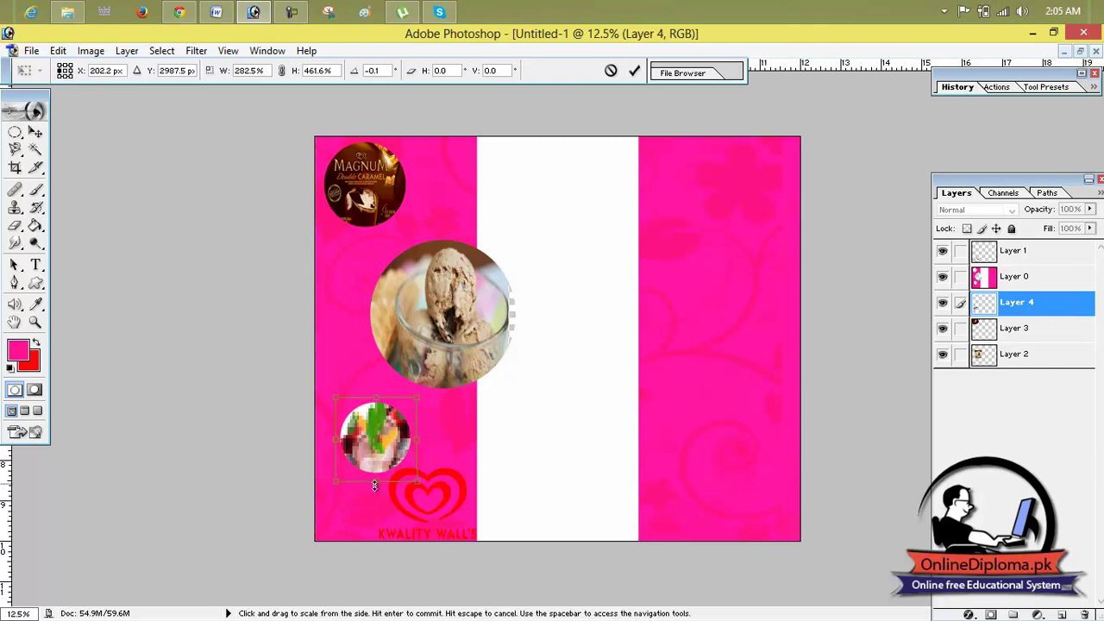
click(634, 72)
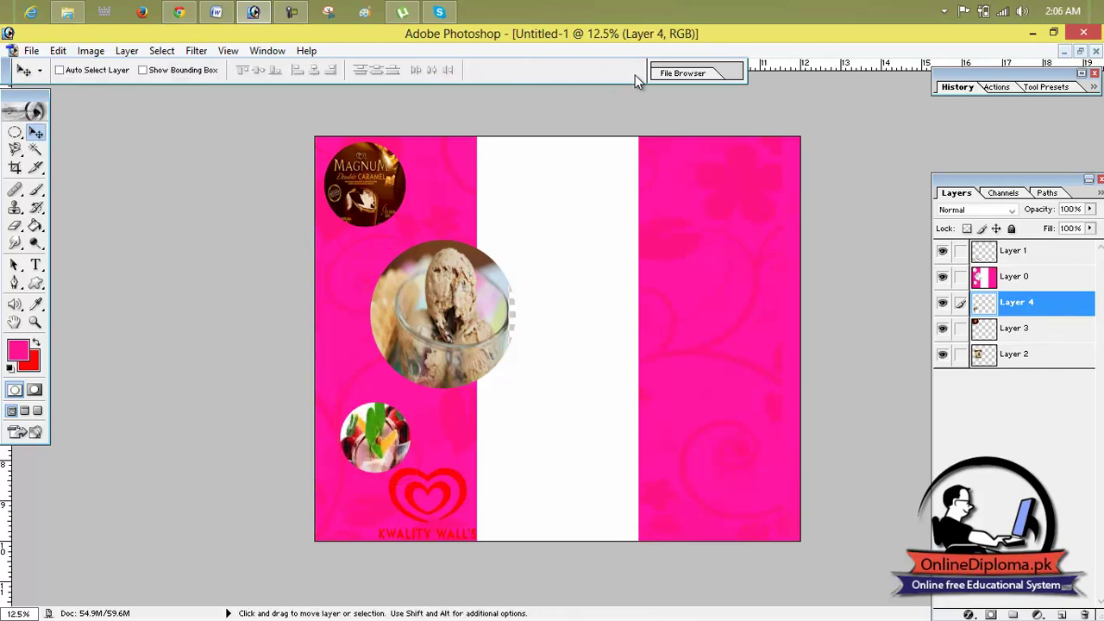
drag(373, 449, 356, 452)
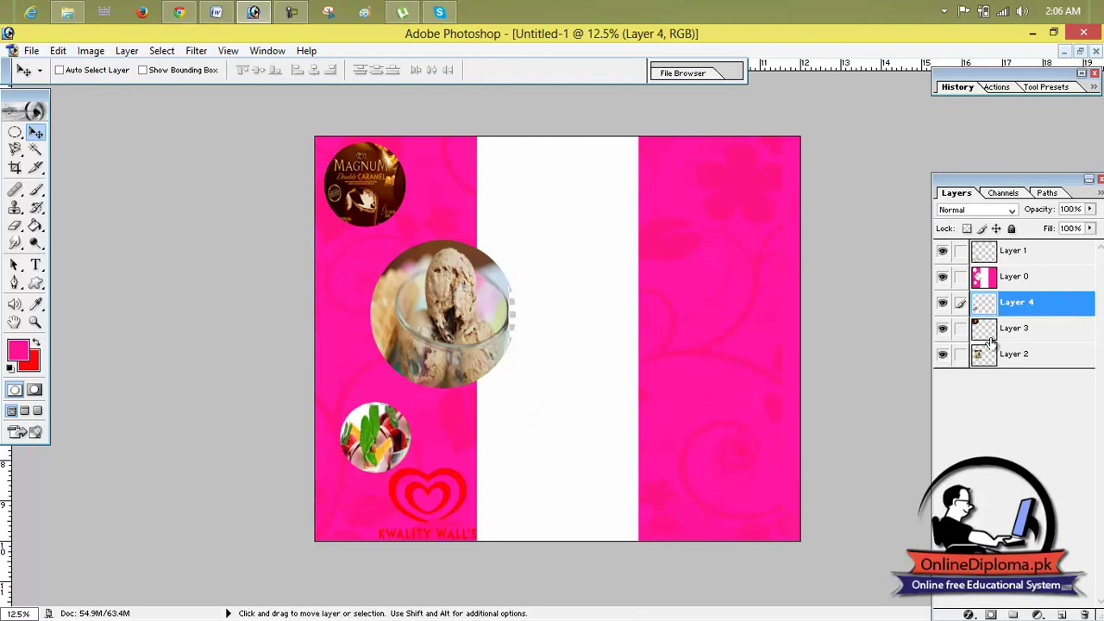
Link Layer 3 and Layer 2 to Layer 4 and merge the linked photo layers into one.
click(960, 327)
click(960, 353)
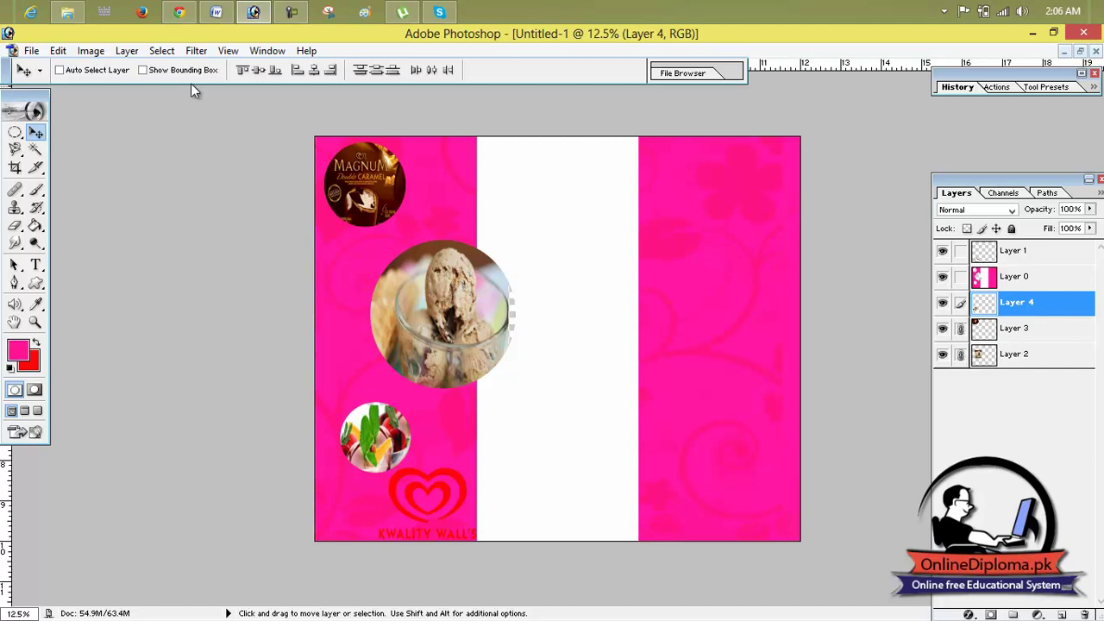
click(146, 54)
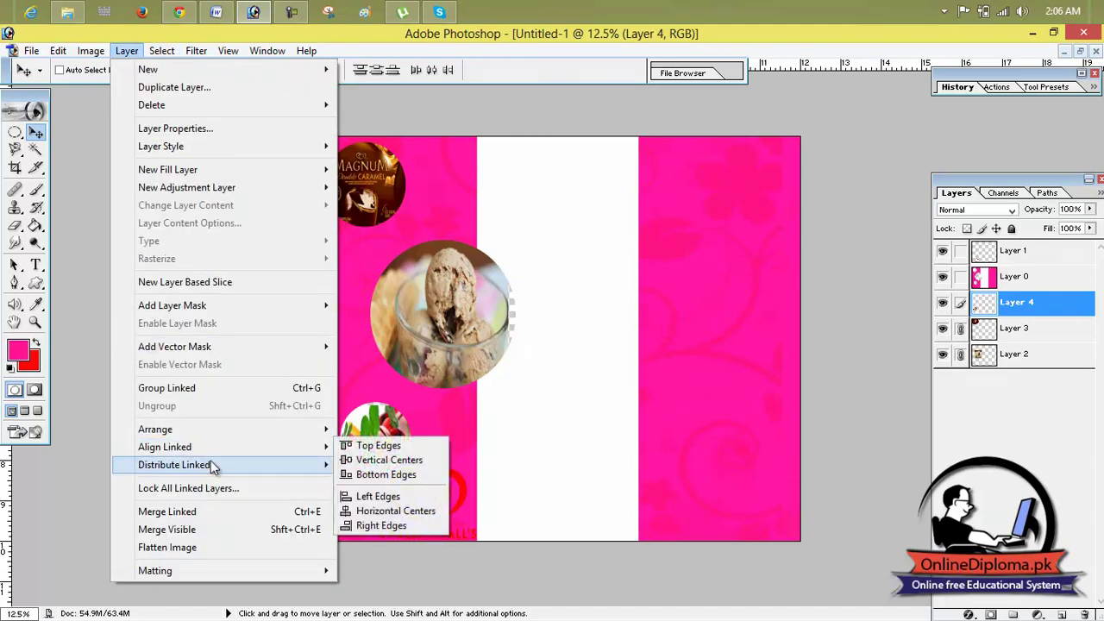
click(214, 513)
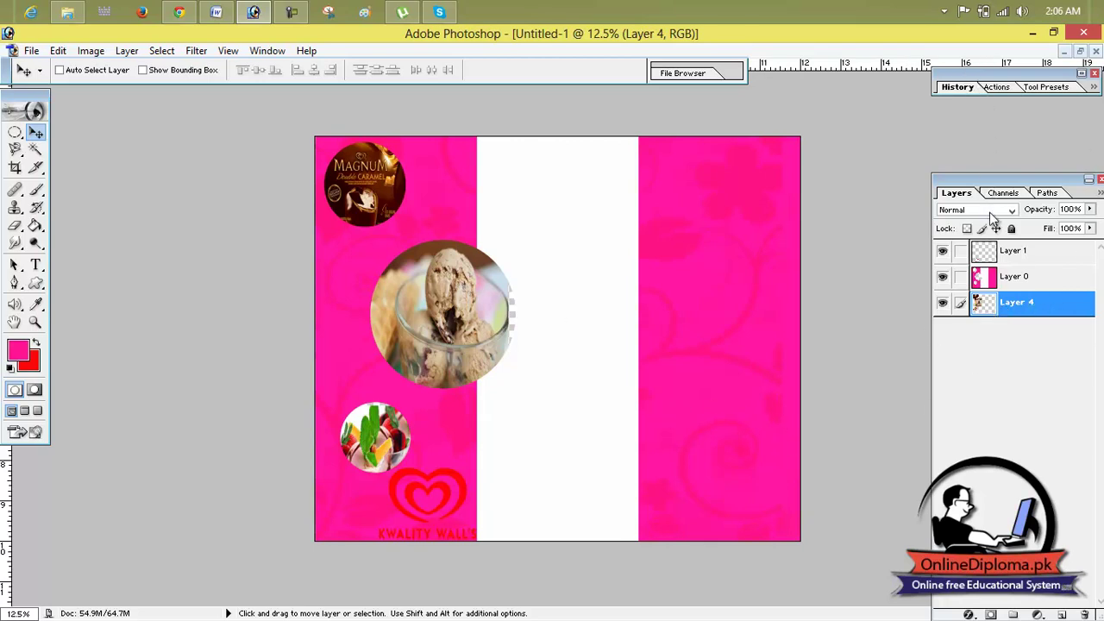
right_click(1017, 304)
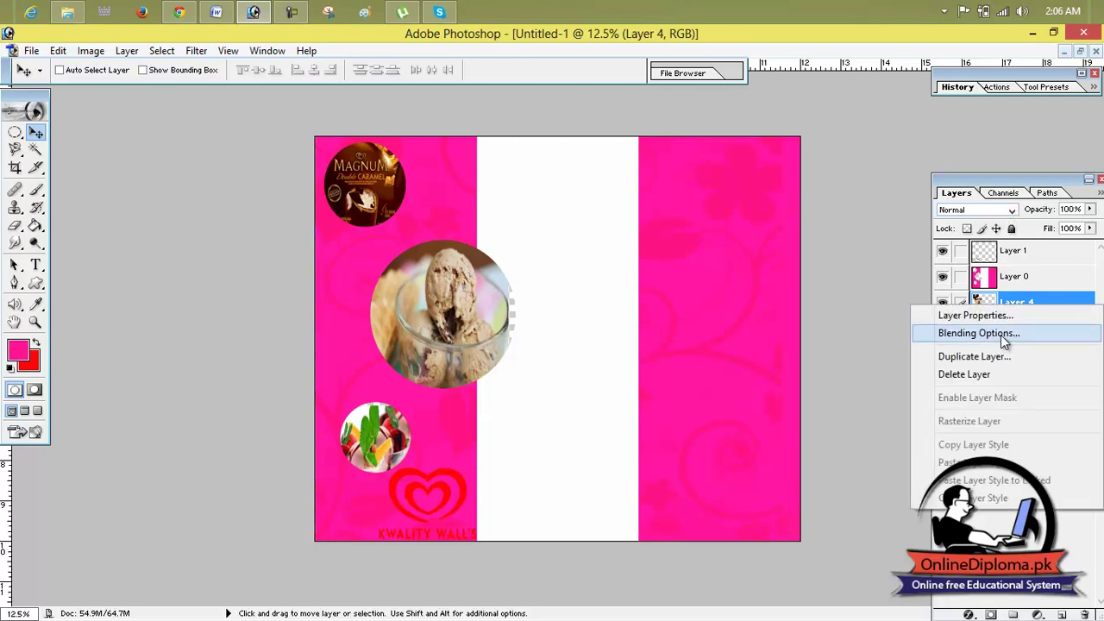
click(1001, 334)
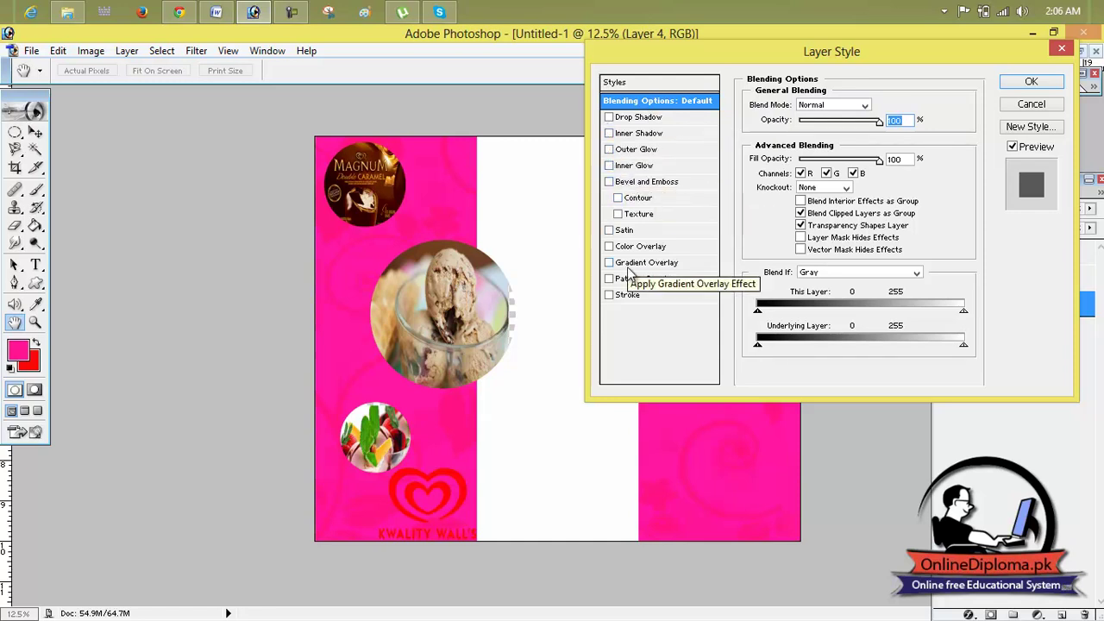
click(610, 296)
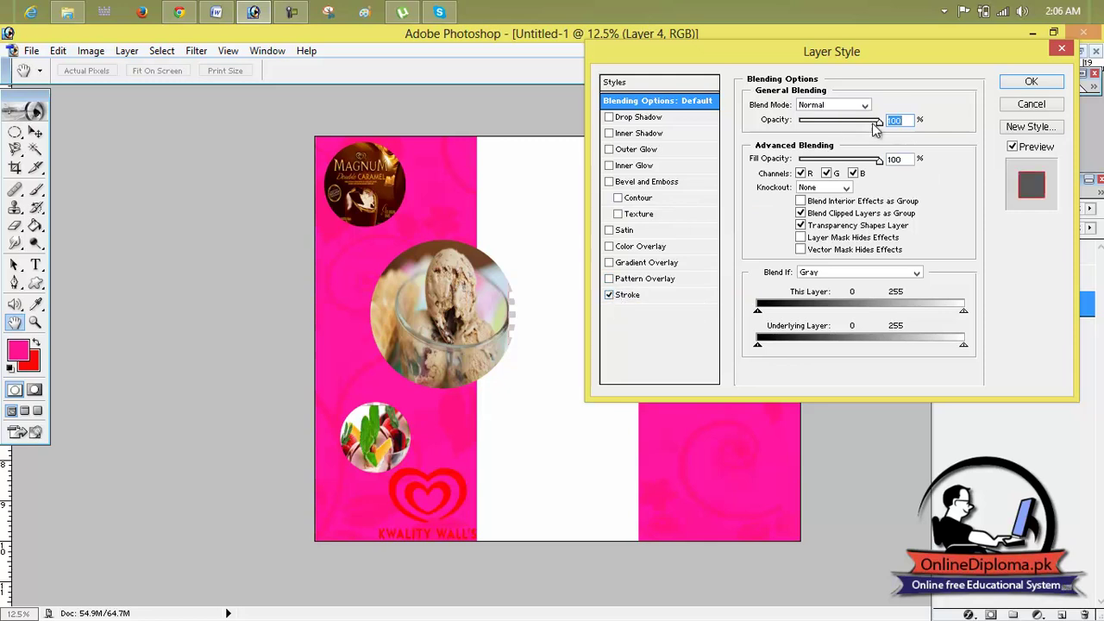
mouse_move(883, 123)
mouse_down()
mouse_move(851, 123)
mouse_move(882, 126)
mouse_up()
click(1062, 50)
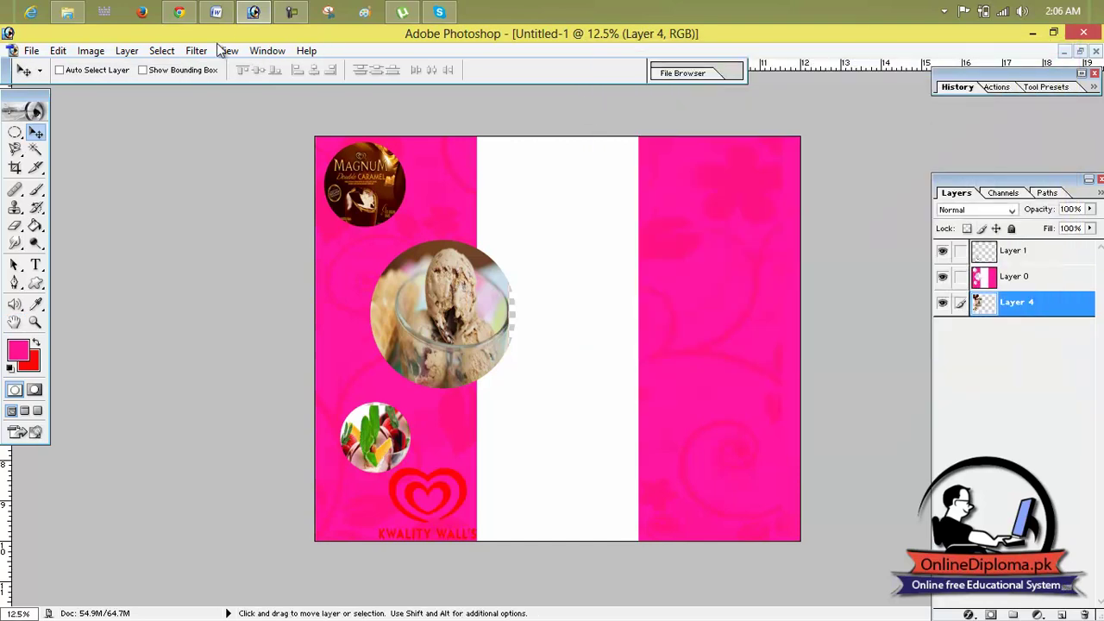
Try a red outside stroke of 35 px at about 84% opacity on the merged photo layer, Layer 4.
click(160, 51)
mouse_move(126, 51)
mouse_move(149, 70)
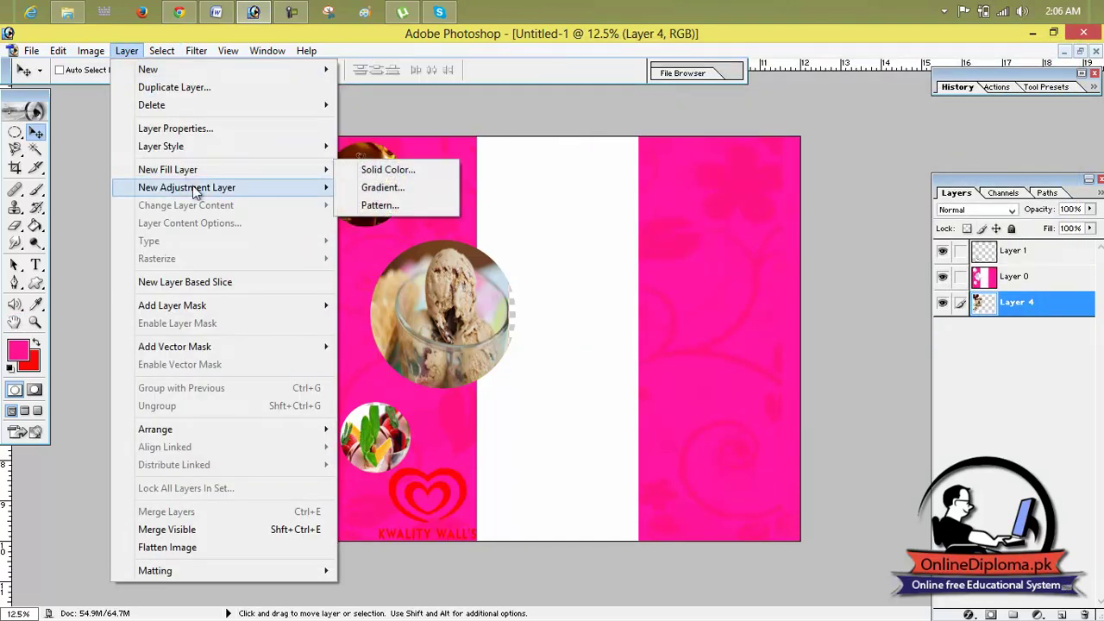
mouse_move(195, 191)
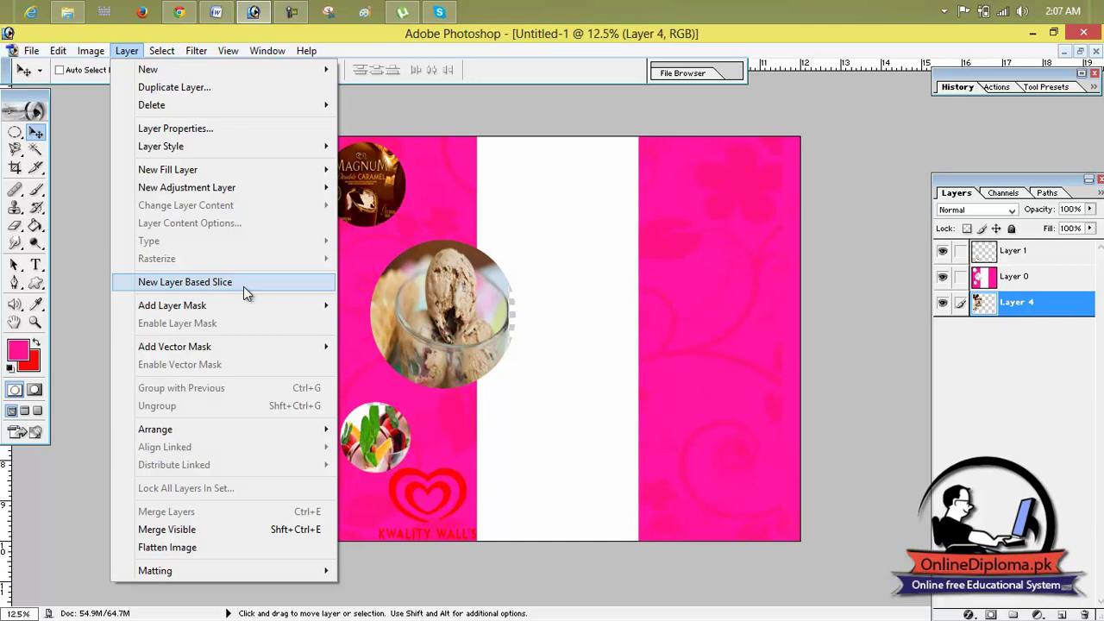
mouse_move(288, 147)
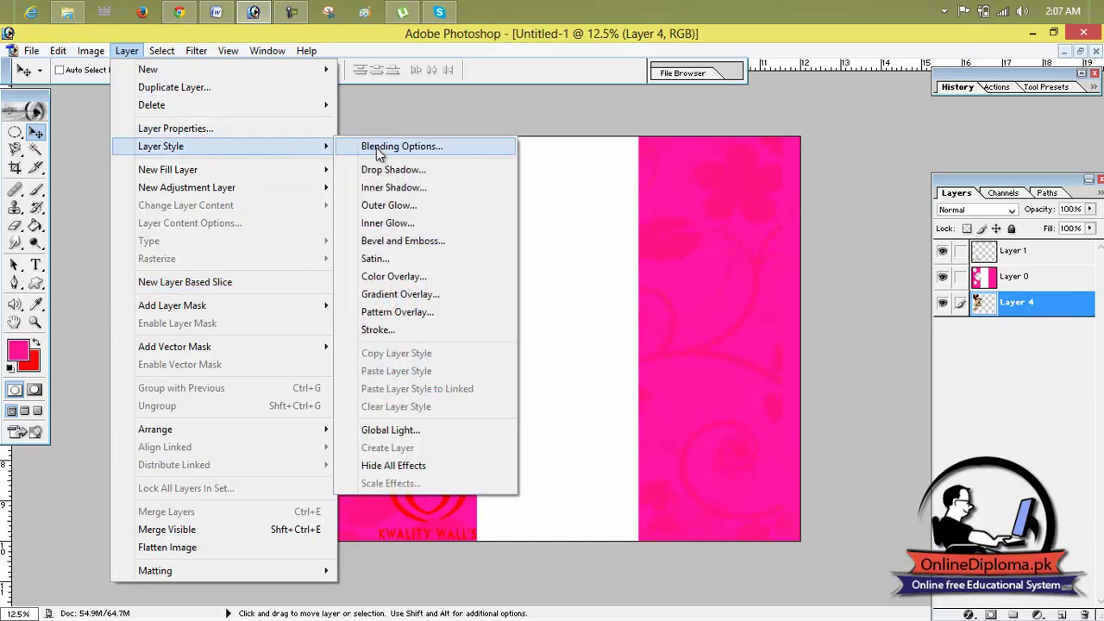
click(377, 330)
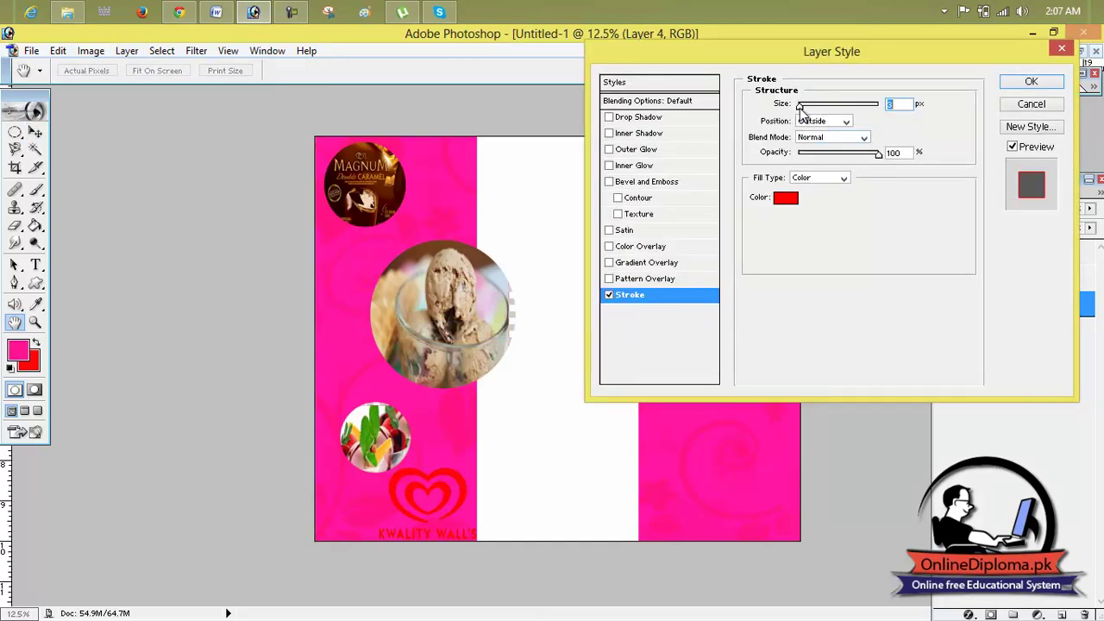
mouse_move(804, 106)
mouse_down()
mouse_move(839, 107)
mouse_move(803, 107)
mouse_move(817, 110)
mouse_up()
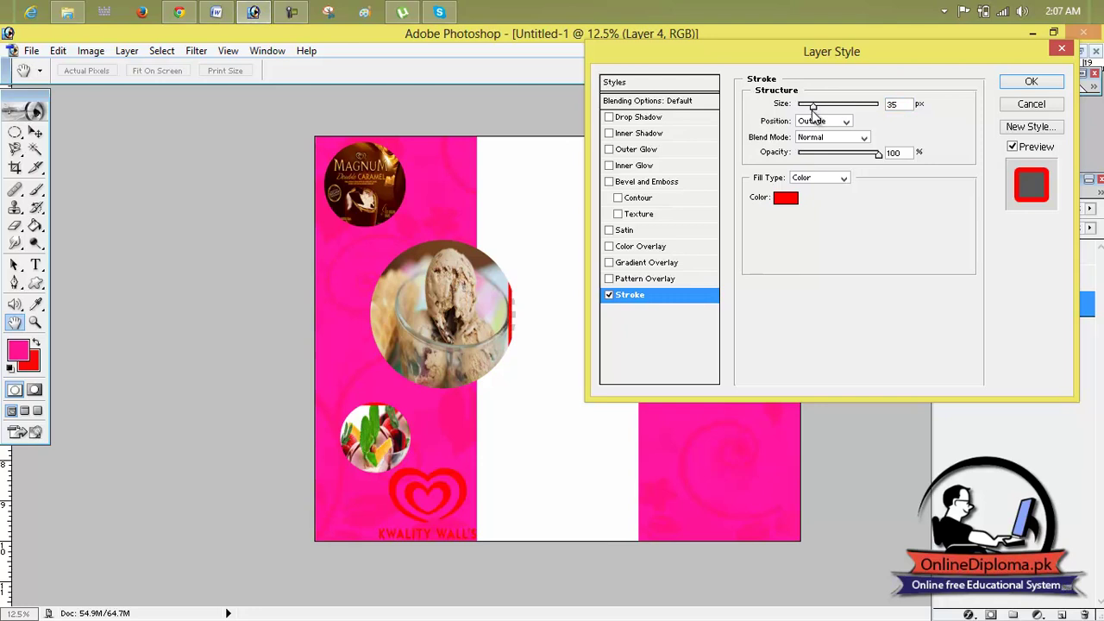
drag(877, 153, 869, 163)
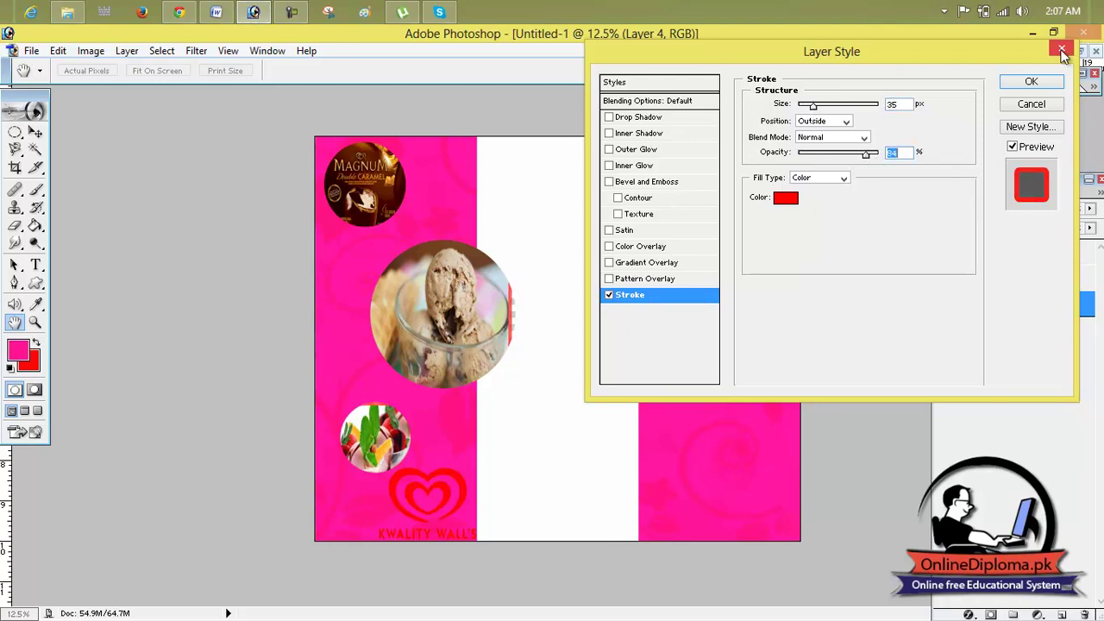
Try a Multiply drop shadow on Layer 4 with 100% opacity, 67 px distance, 50% spread and 27 px size, and discard the layer style changes.
click(650, 119)
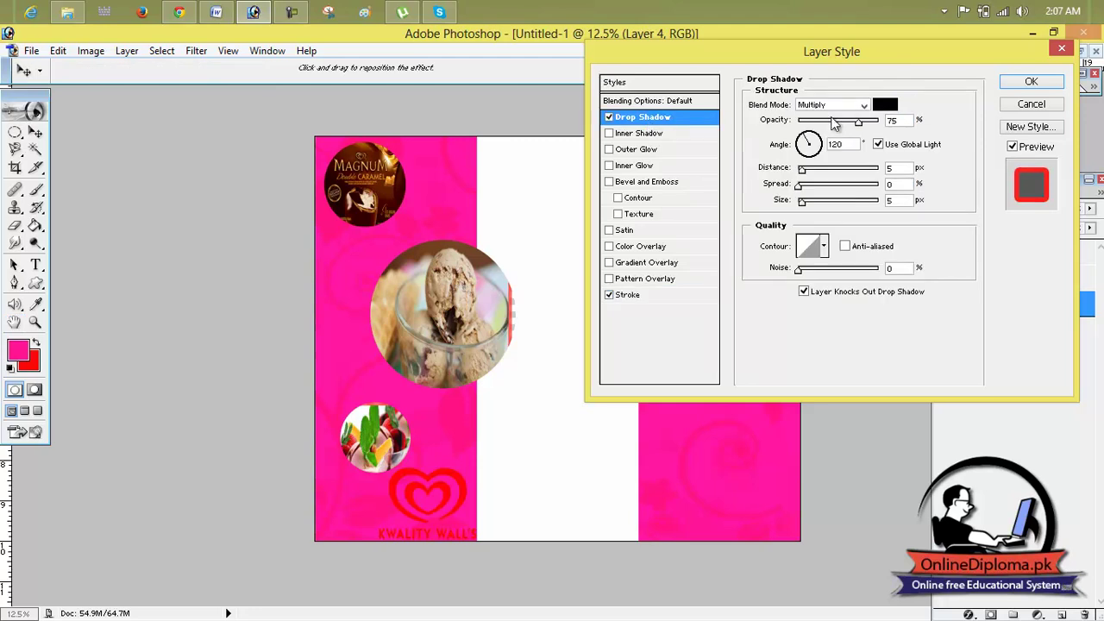
drag(859, 123, 801, 124)
drag(803, 172, 811, 202)
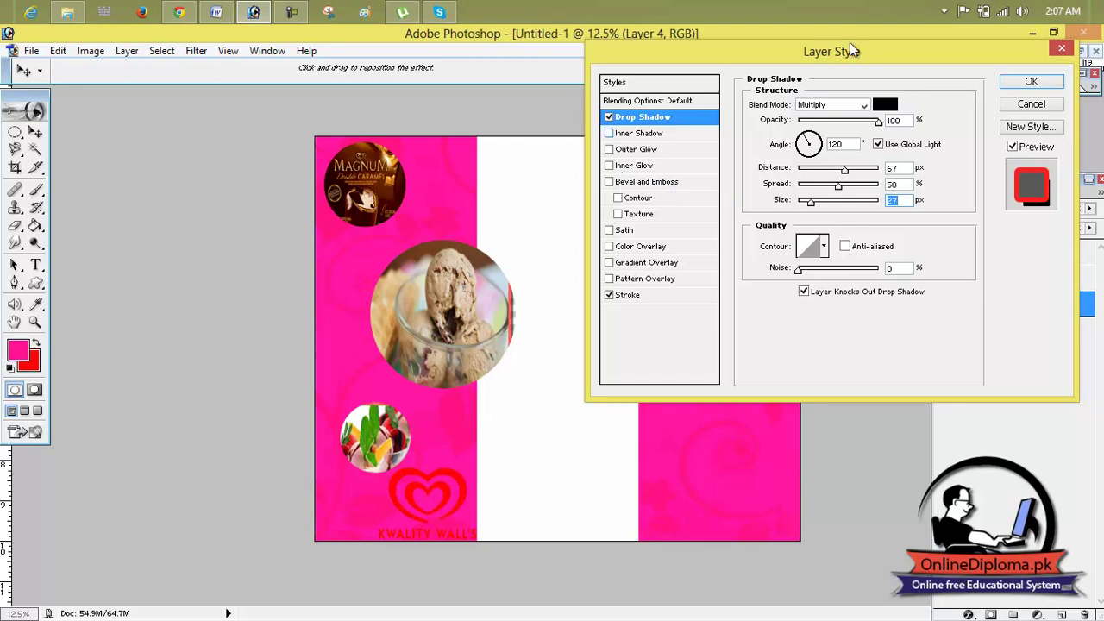
click(1062, 49)
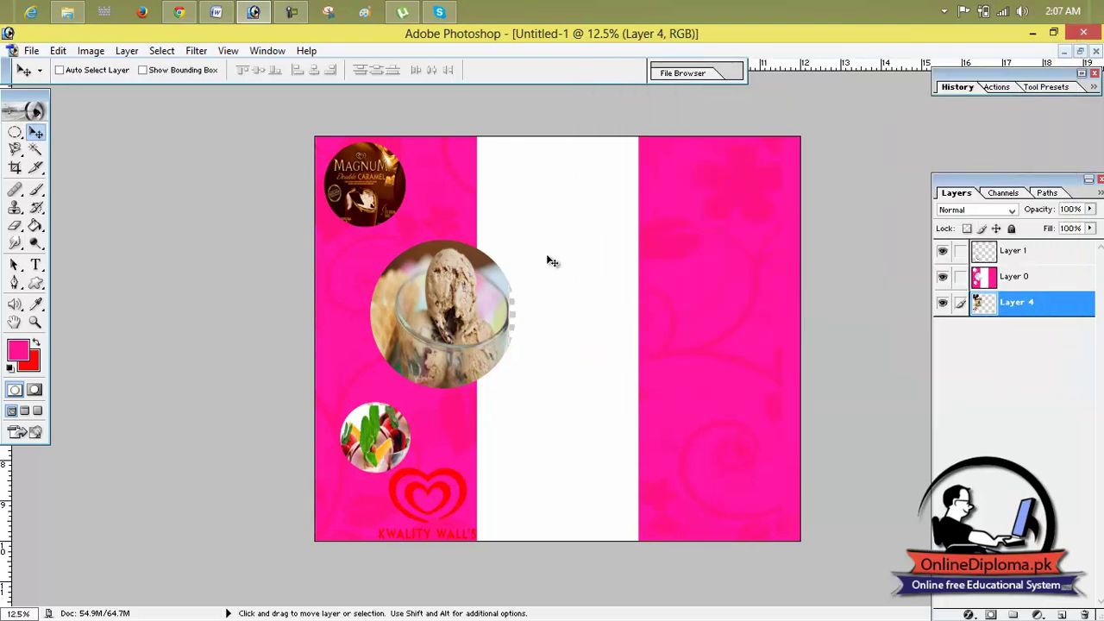
Add a default Multiply drop shadow and a red outside stroke of 10 px to the pink background layer, Layer 0.
click(1013, 282)
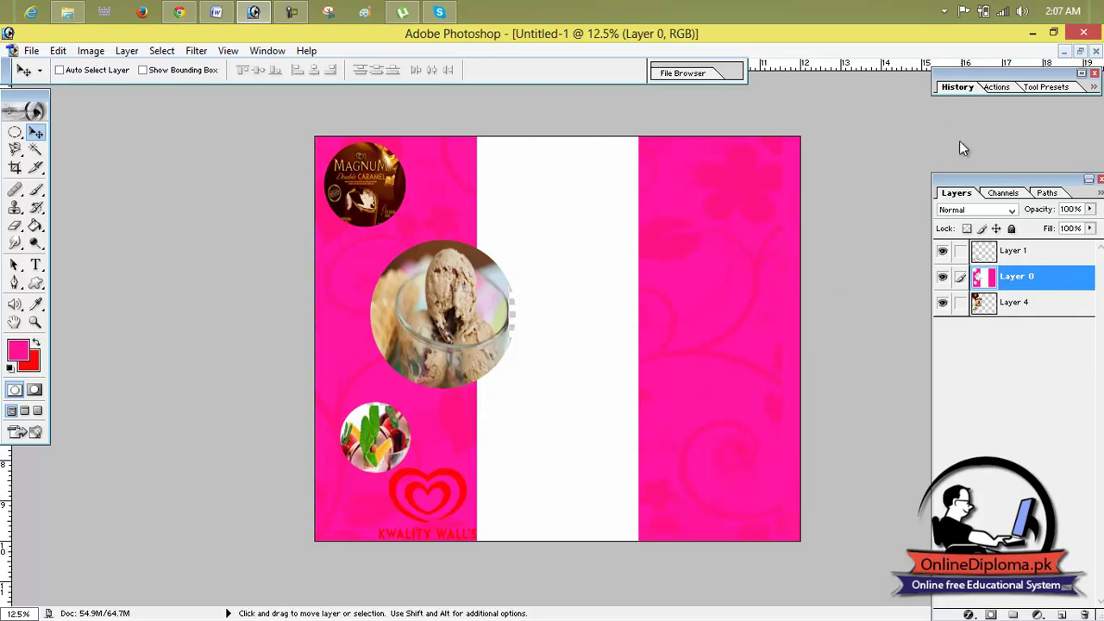
right_click(1000, 286)
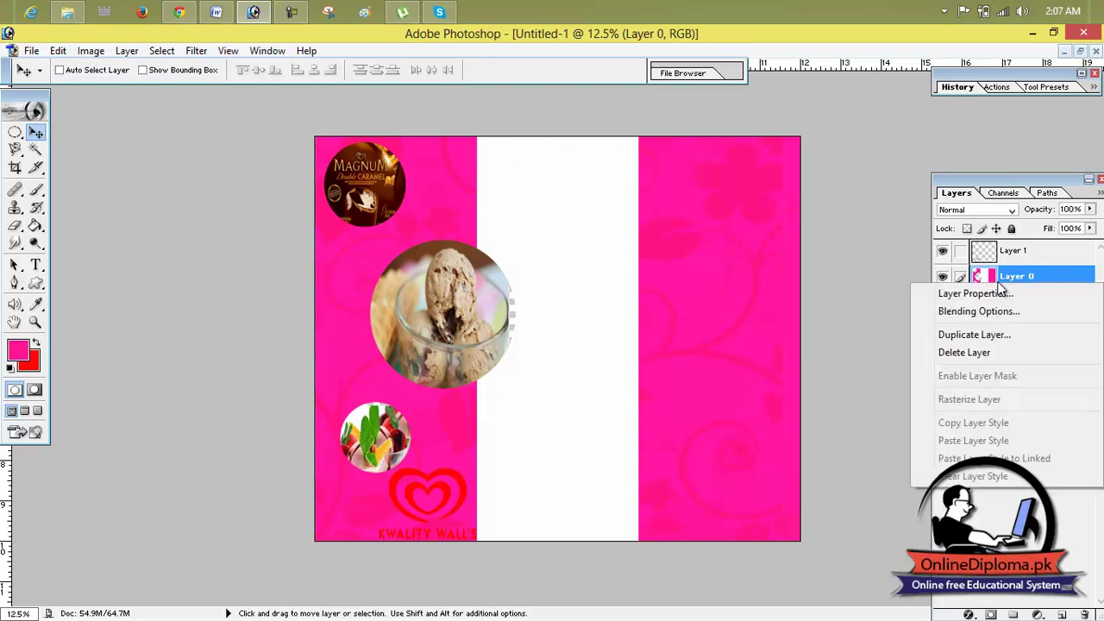
click(981, 311)
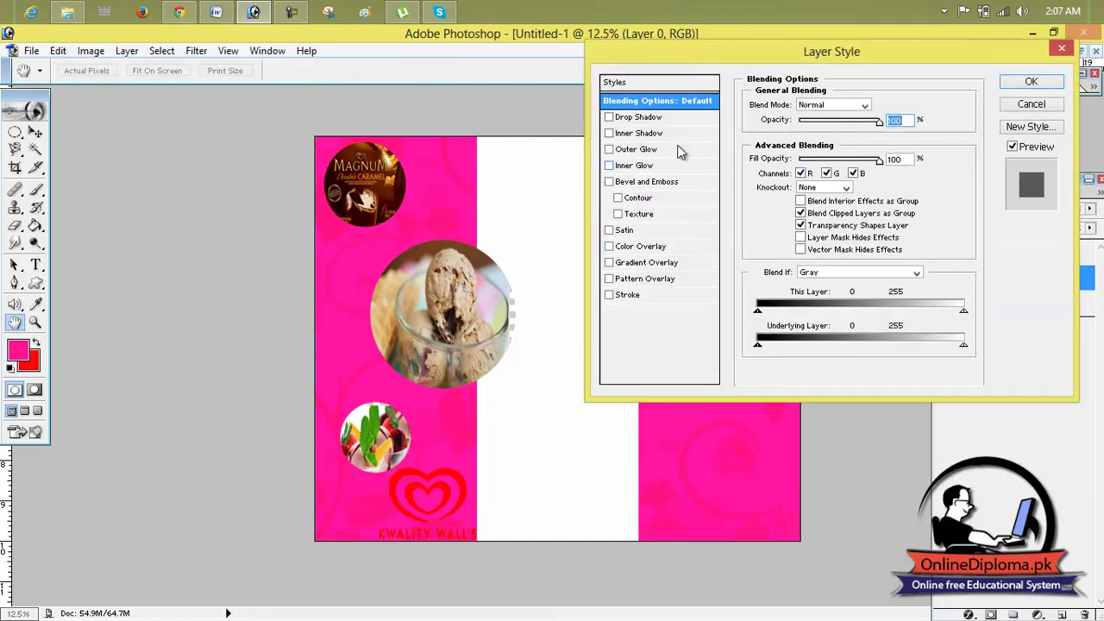
click(653, 118)
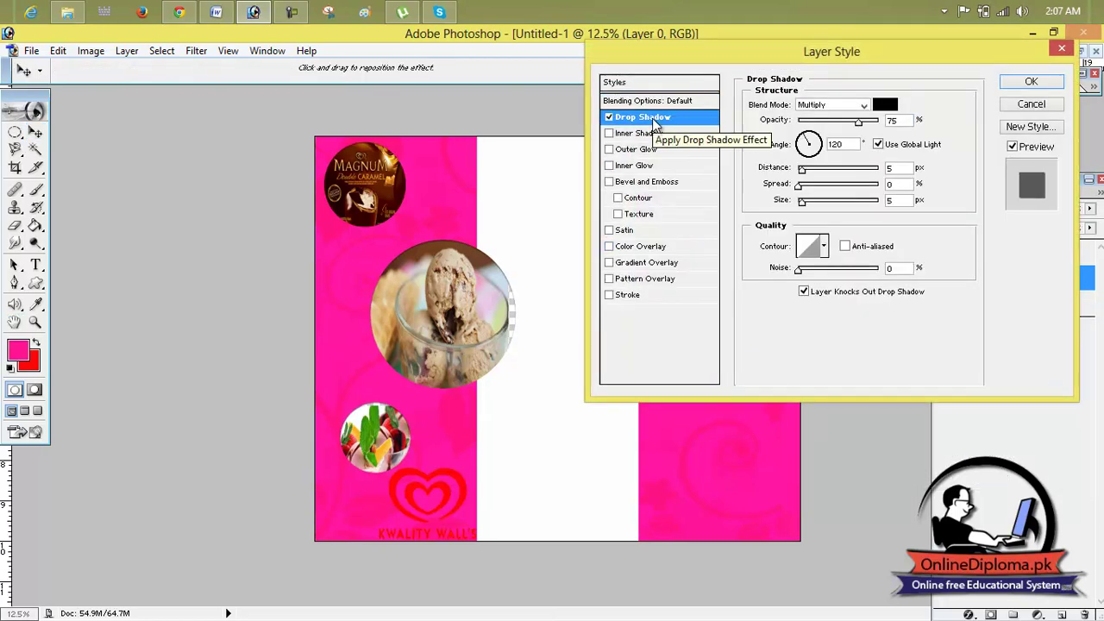
click(634, 296)
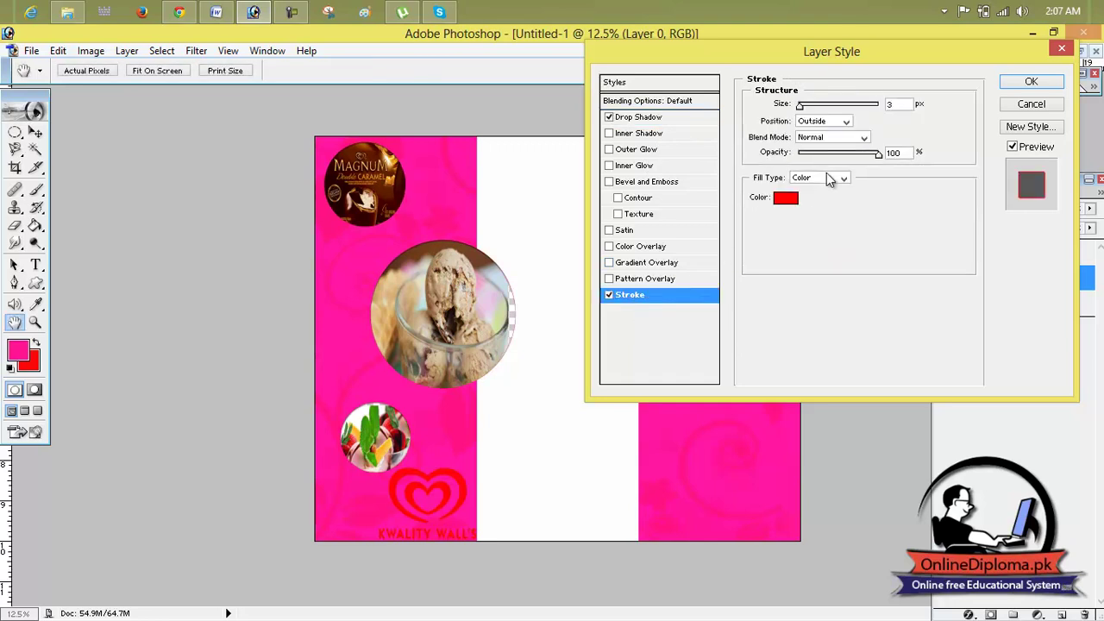
drag(801, 107, 806, 111)
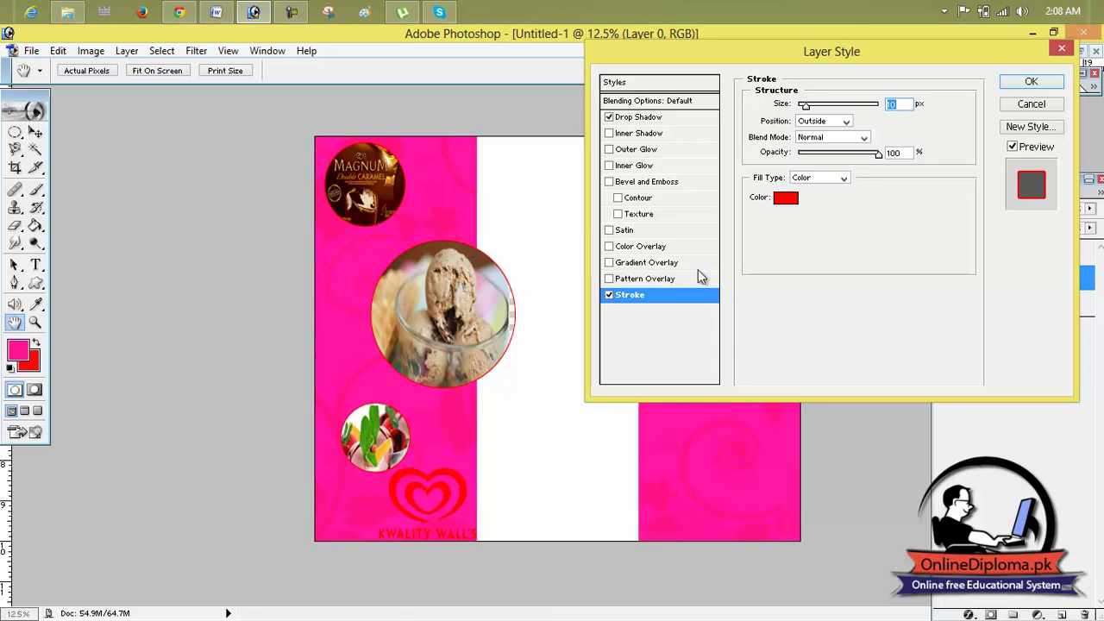
Enable an inner shadow and a Screen outer glow with 33% opacity, 14% noise and 1% spread on Layer 0.
click(621, 136)
mouse_move(805, 105)
mouse_down()
mouse_move(872, 123)
mouse_move(825, 125)
mouse_move(804, 142)
mouse_move(821, 143)
mouse_move(809, 142)
mouse_up()
click(640, 150)
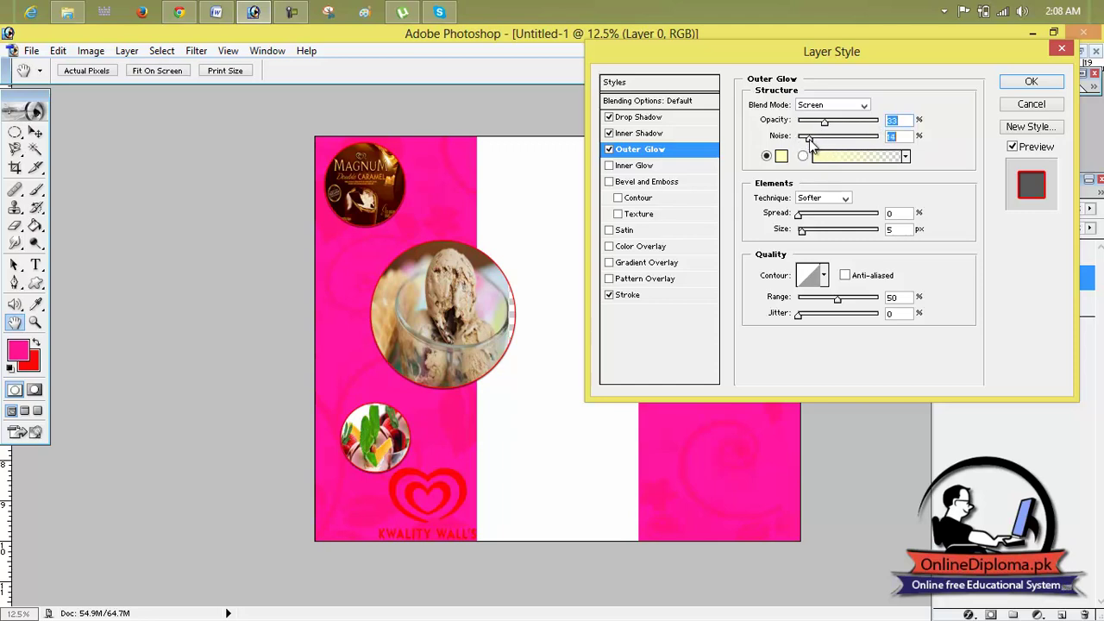
click(799, 215)
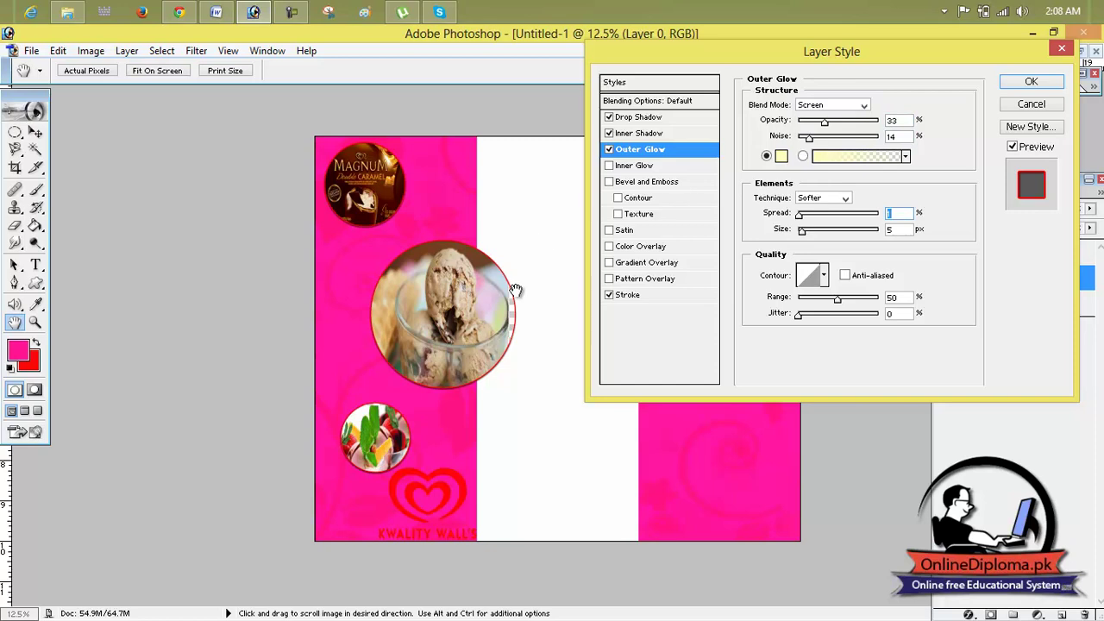
click(679, 132)
Change Layer 0's stroke to a duller, darker red and set its size to 18 px.
click(660, 298)
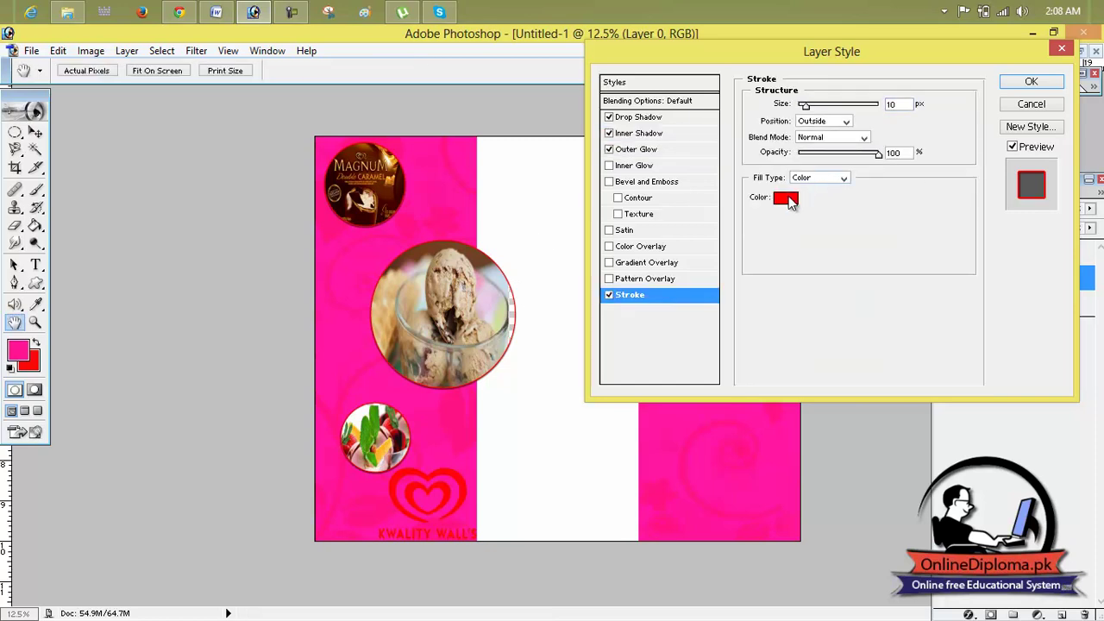
click(787, 197)
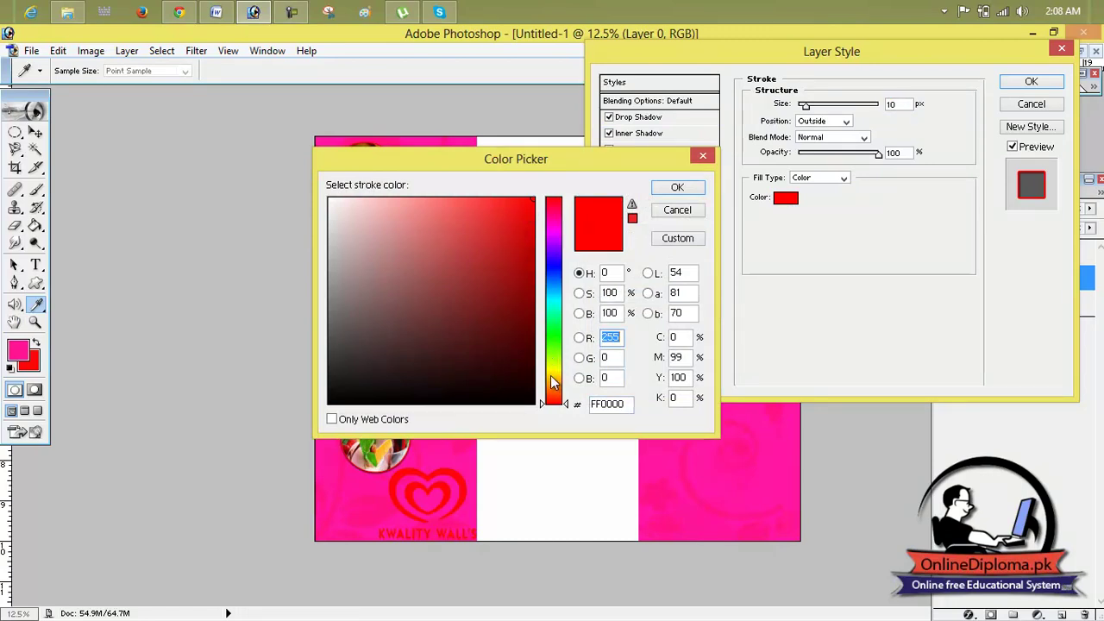
drag(532, 199, 486, 239)
click(697, 191)
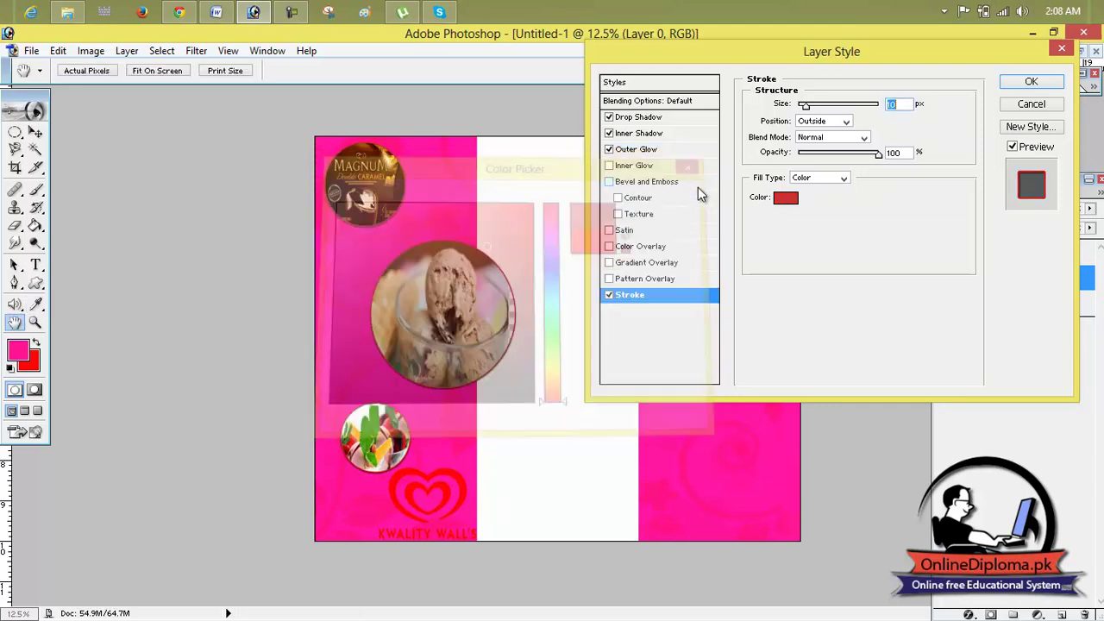
drag(805, 104, 809, 109)
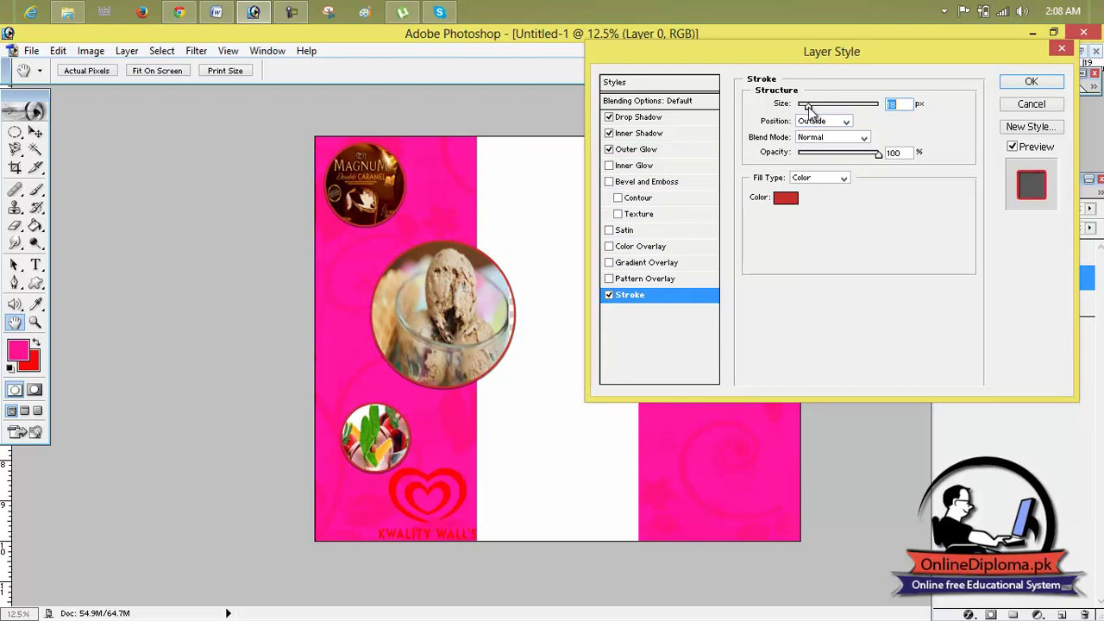
Add an inner glow with 71% opacity, 28% noise, 47% choke, 0 px size and 28% jitter, plus Bevel and Emboss with Contour.
click(629, 165)
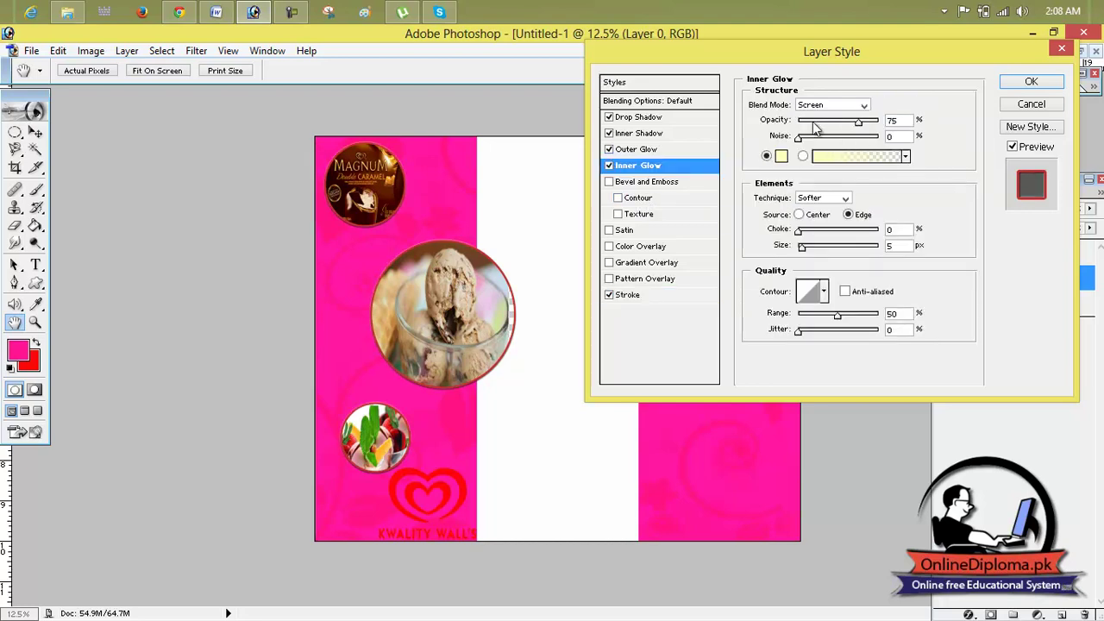
drag(859, 125, 837, 125)
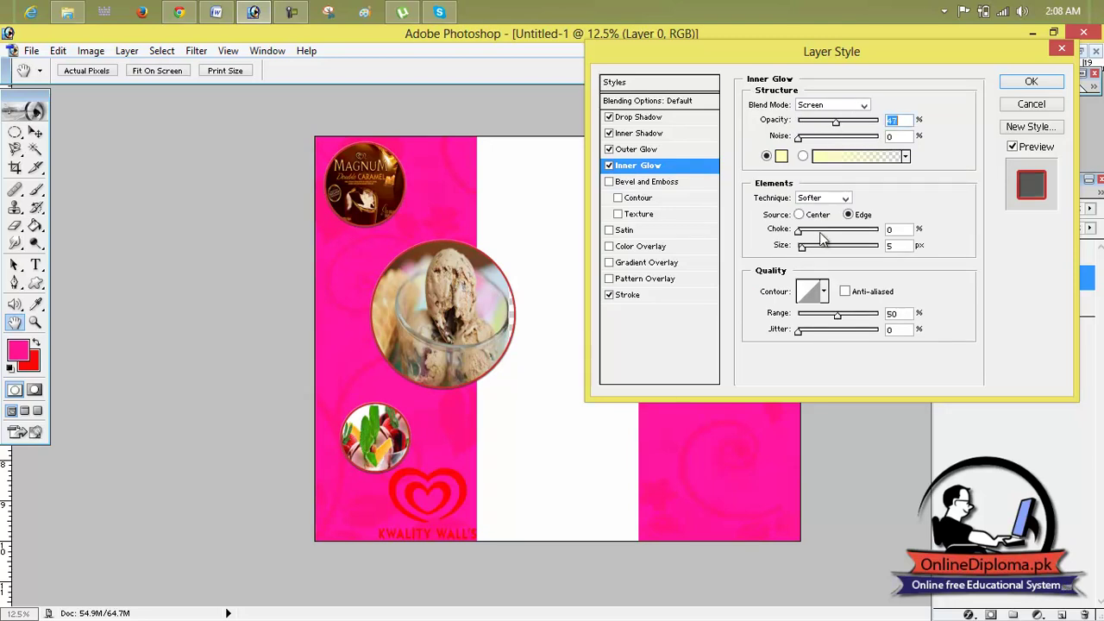
drag(801, 235, 836, 235)
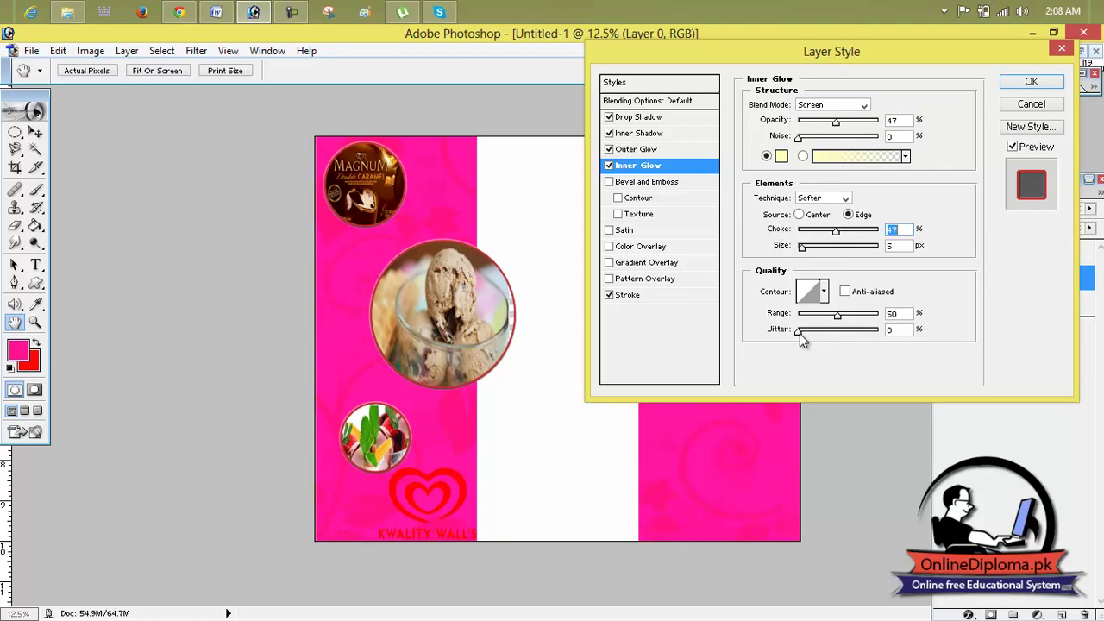
drag(824, 339, 821, 338)
click(624, 197)
mouse_move(837, 125)
mouse_down()
mouse_move(857, 125)
mouse_move(806, 139)
mouse_move(821, 139)
mouse_up()
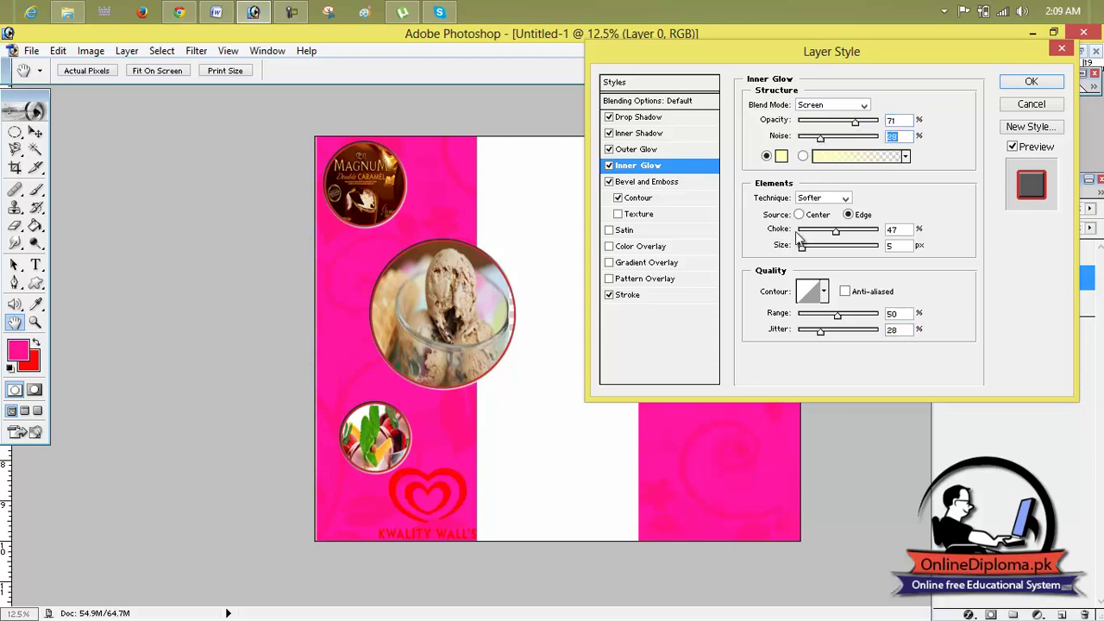
mouse_move(802, 248)
mouse_down()
mouse_move(864, 246)
mouse_move(784, 245)
mouse_up()
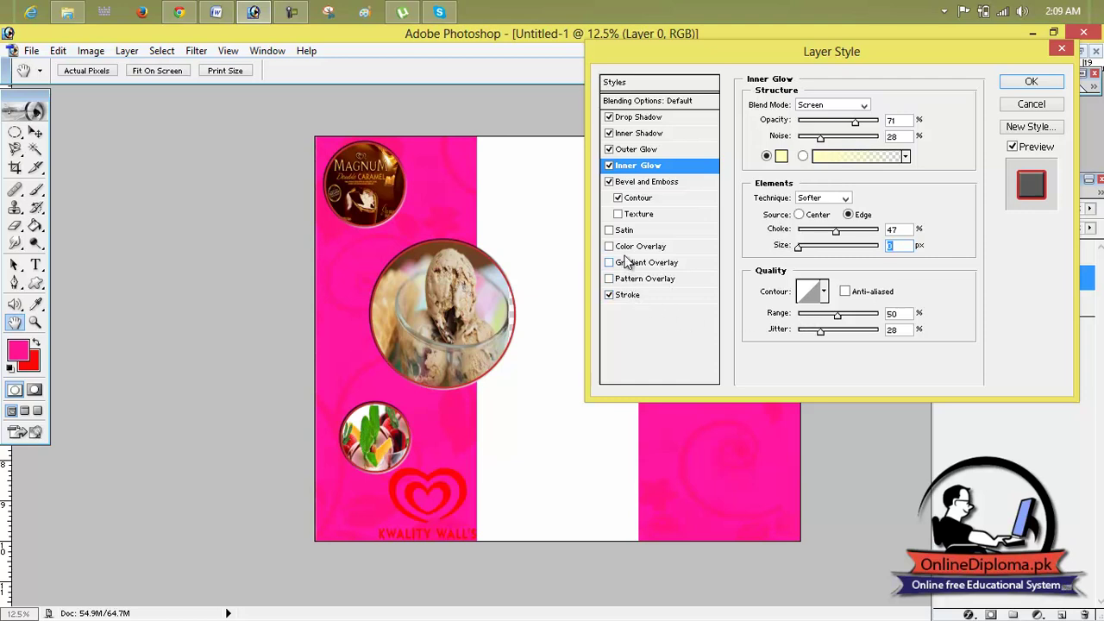
Try a red color overlay on Layer 0, remove it, and apply the remaining layer effects.
click(636, 247)
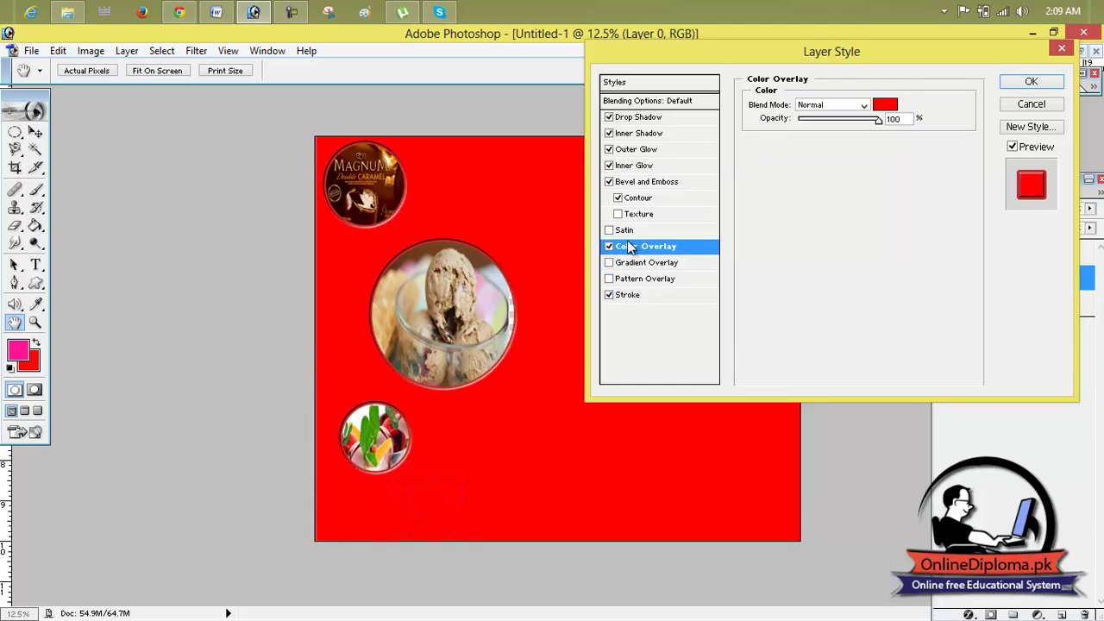
click(610, 247)
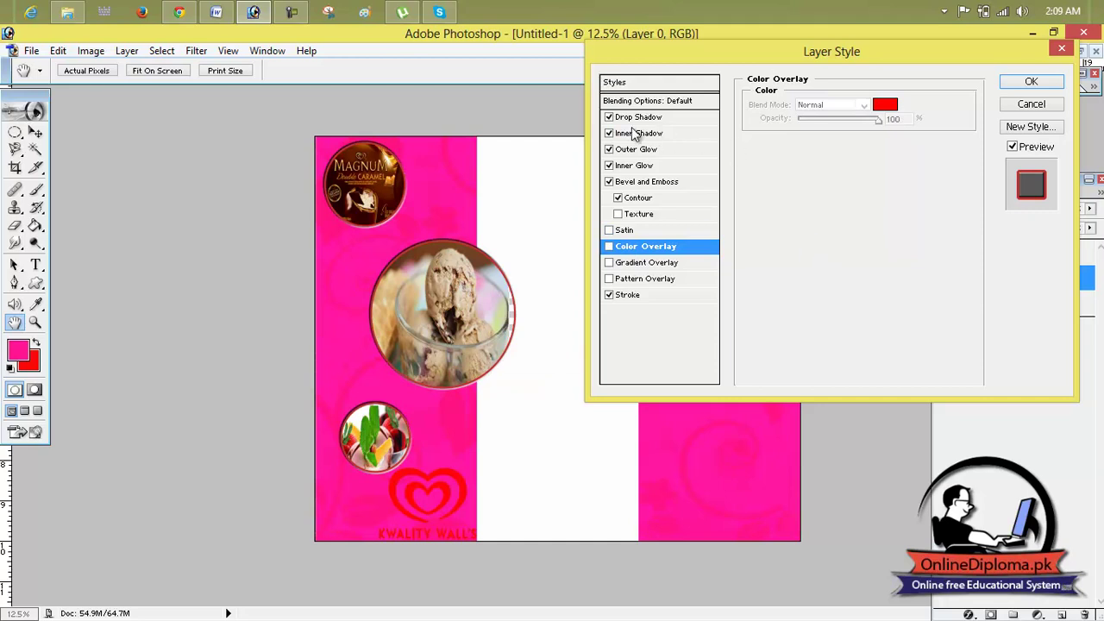
click(636, 136)
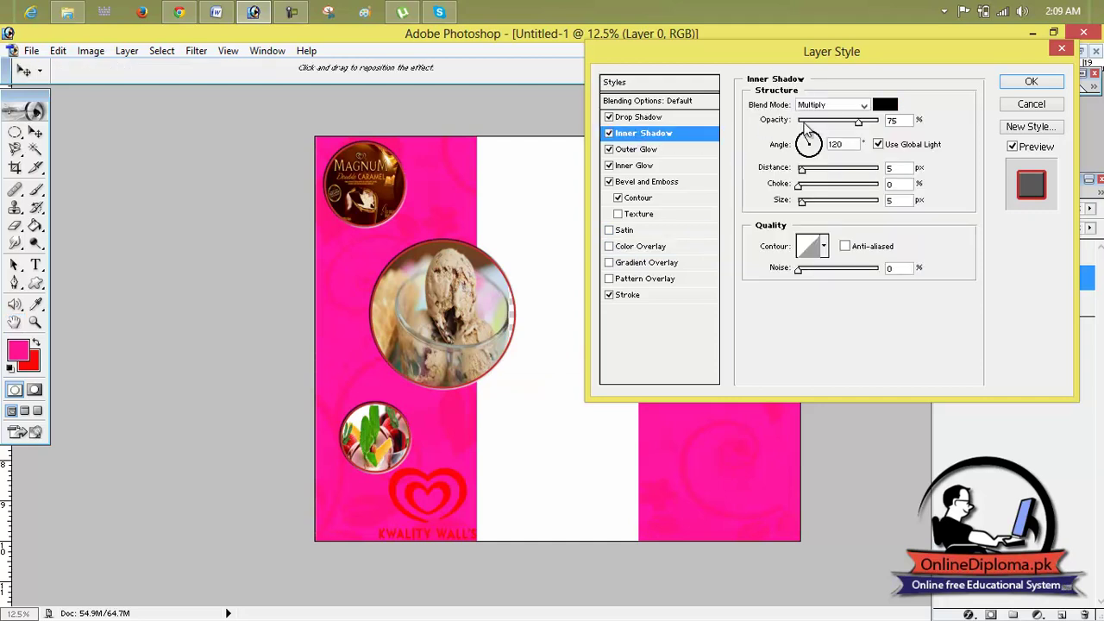
click(1034, 80)
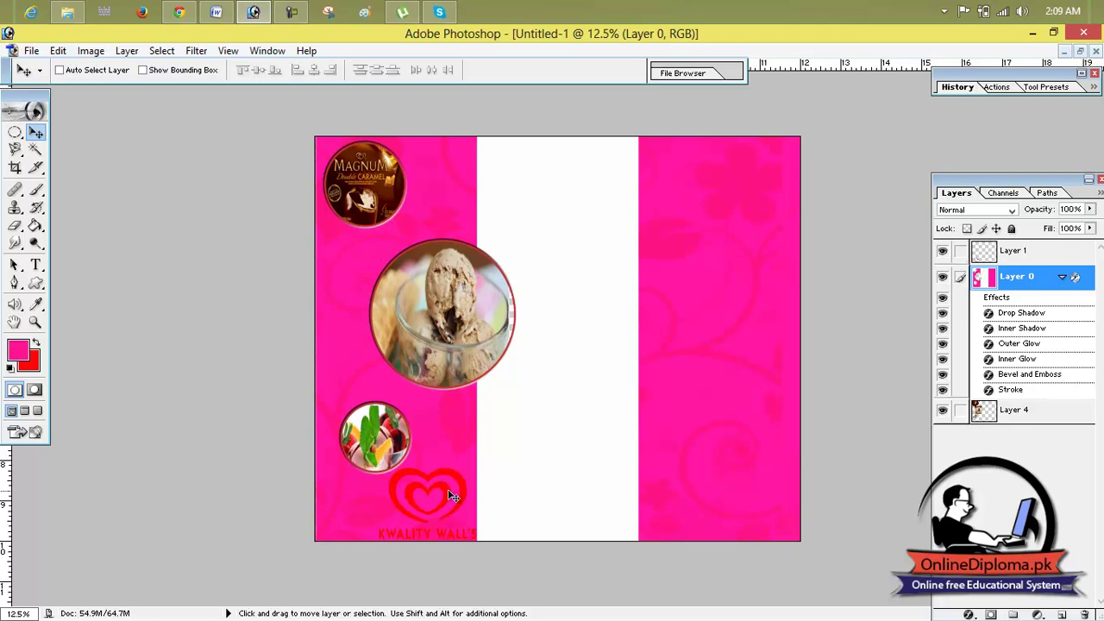
Duplicate the Kwality Wall's logo onto the lower part of the right pink panel and enlarge it to nearly the panel's width.
click(997, 257)
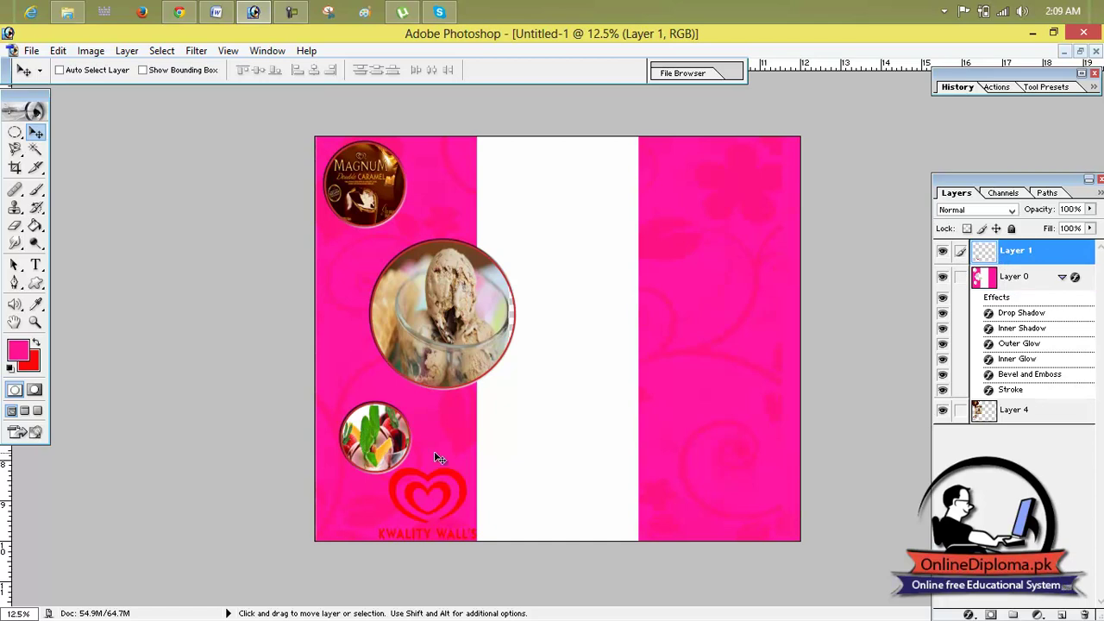
drag(446, 475, 728, 454)
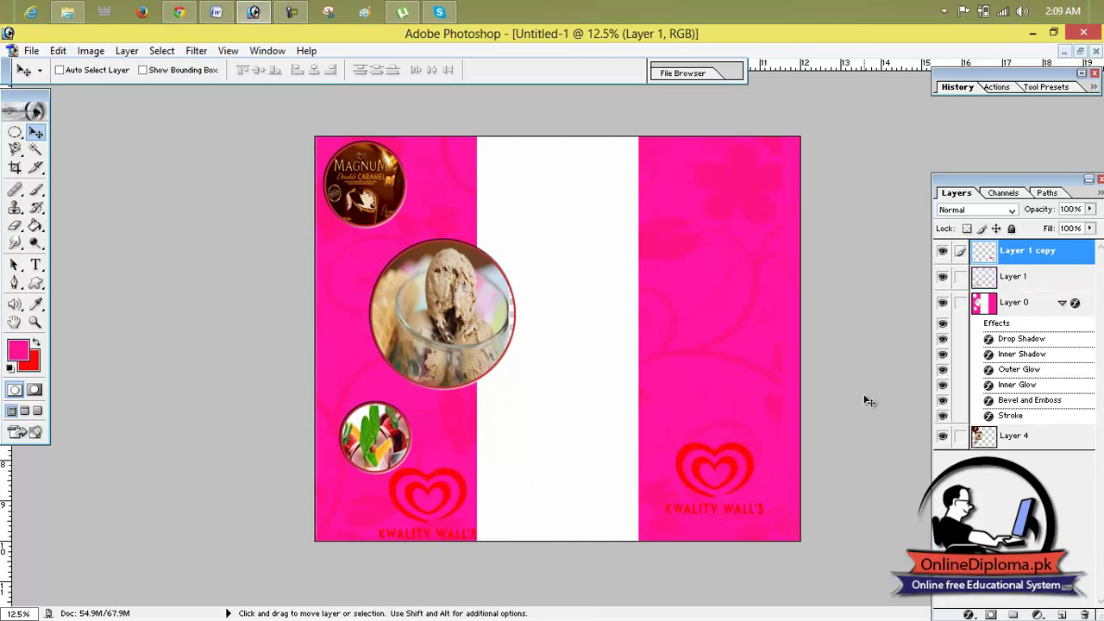
key(ctrl+t)
drag(764, 443, 804, 383)
drag(756, 424, 741, 425)
drag(785, 513, 790, 526)
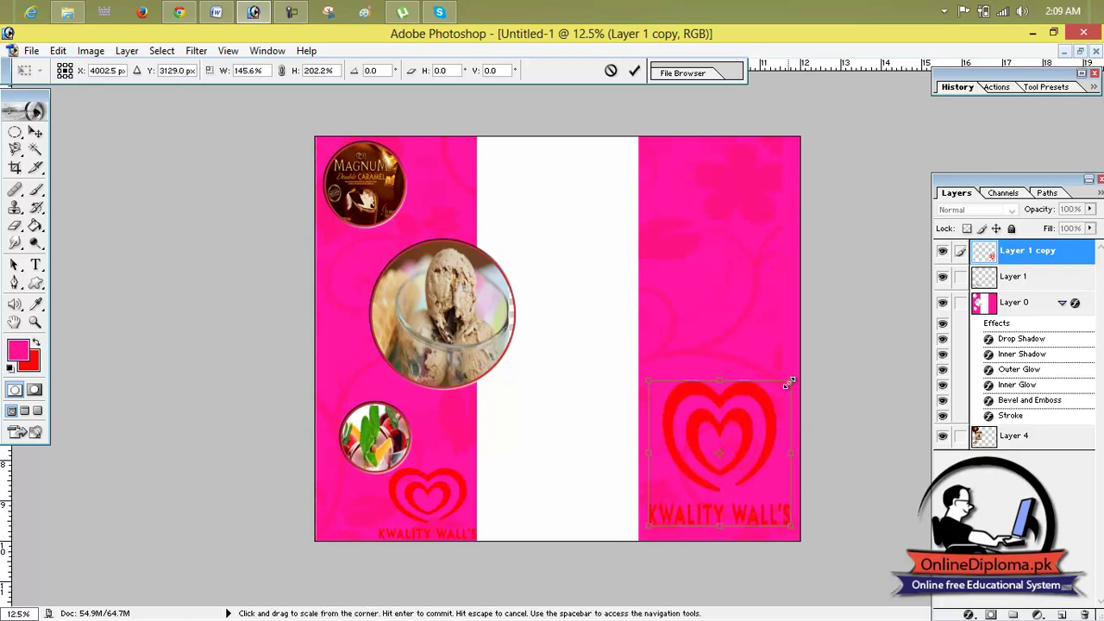
drag(789, 382, 789, 373)
click(635, 71)
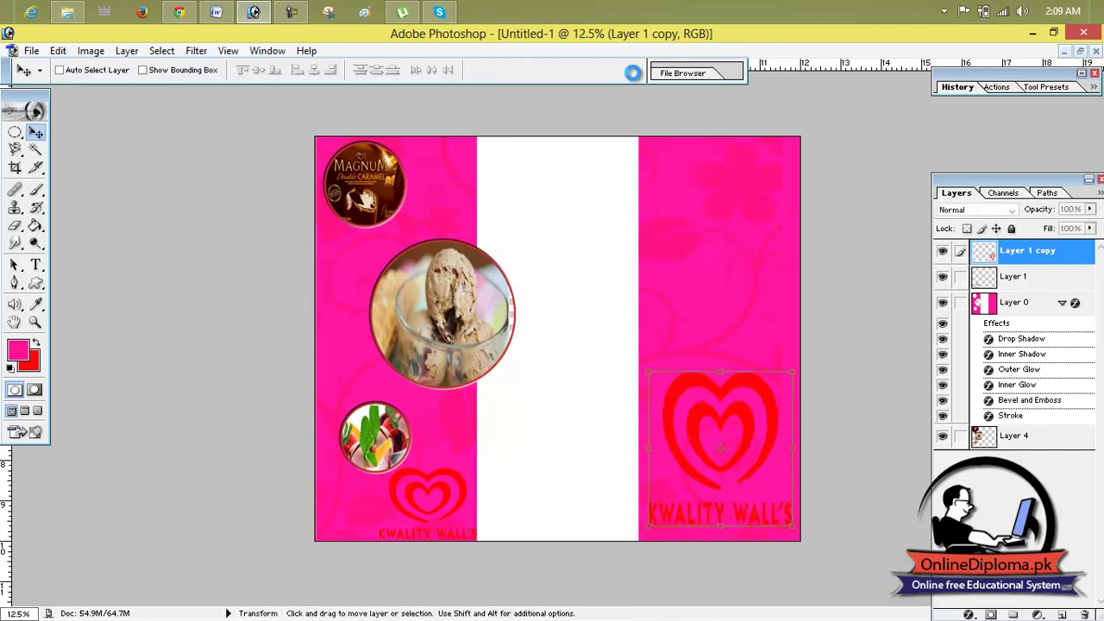
Reduce the opacity of the enlarged logo copy to 58%.
click(1091, 209)
drag(1089, 226, 1056, 230)
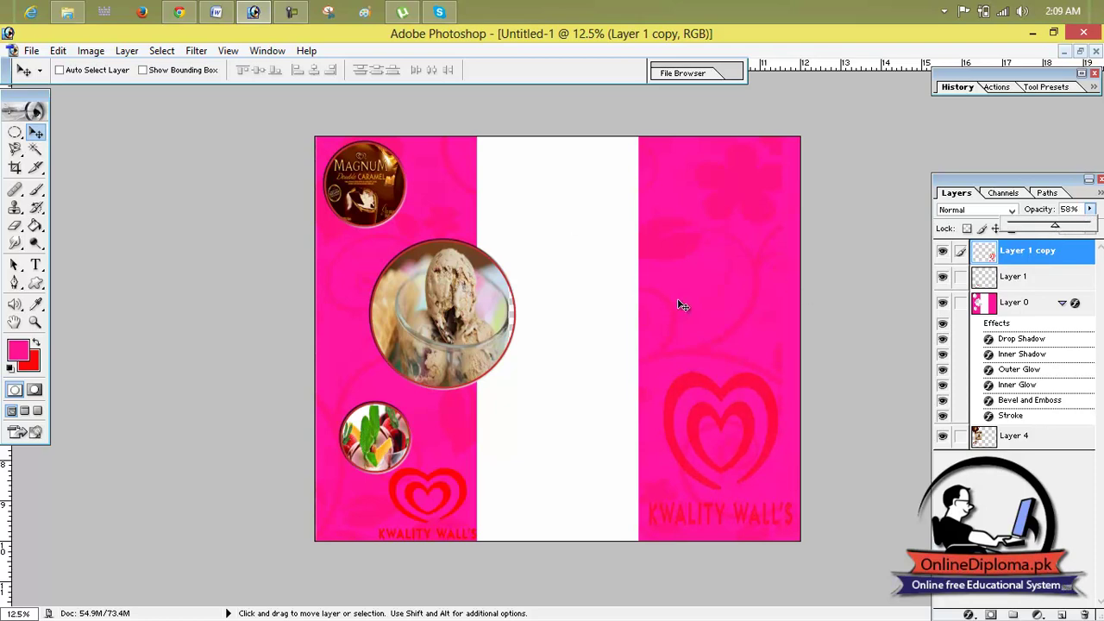
click(869, 264)
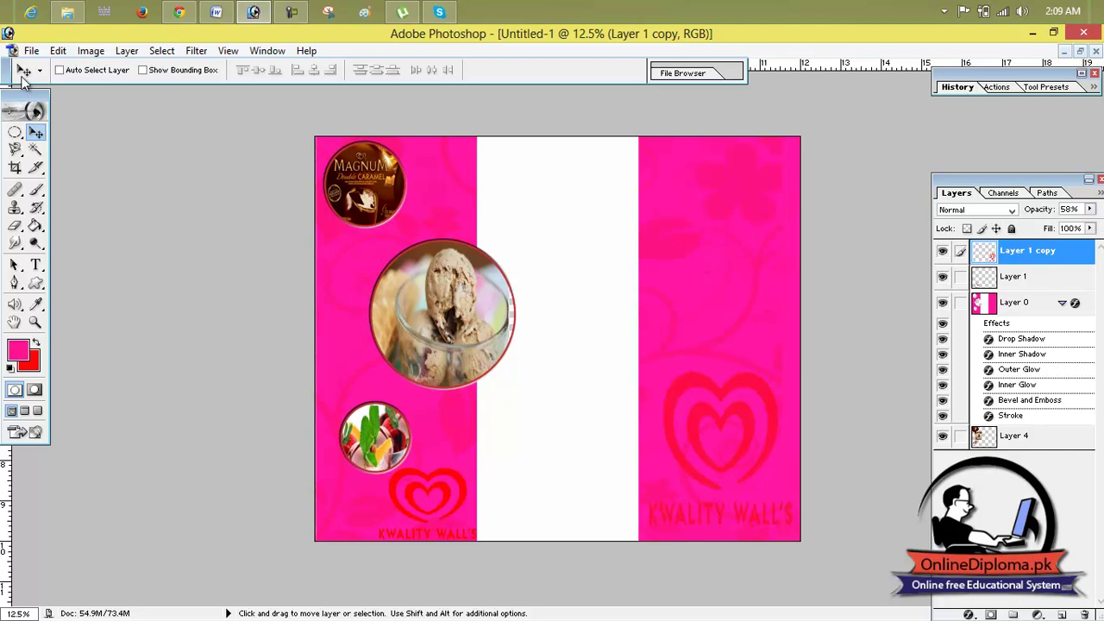
Open the Cornetto_logo_2007 image from New folder (2) and maximize its window.
click(32, 50)
click(52, 84)
click(635, 194)
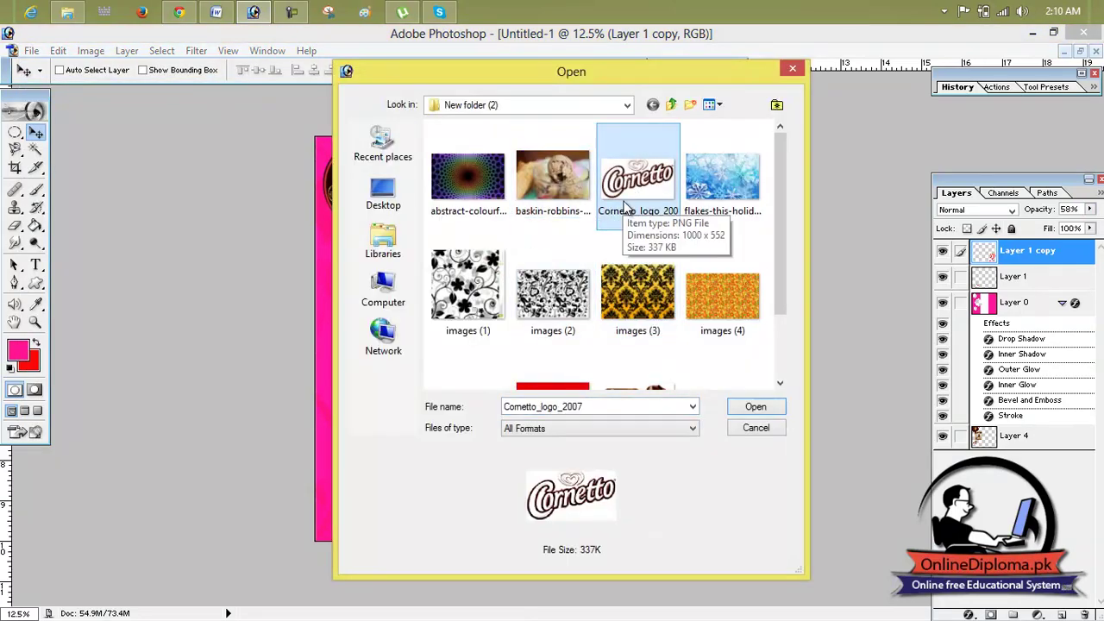
double_click(632, 198)
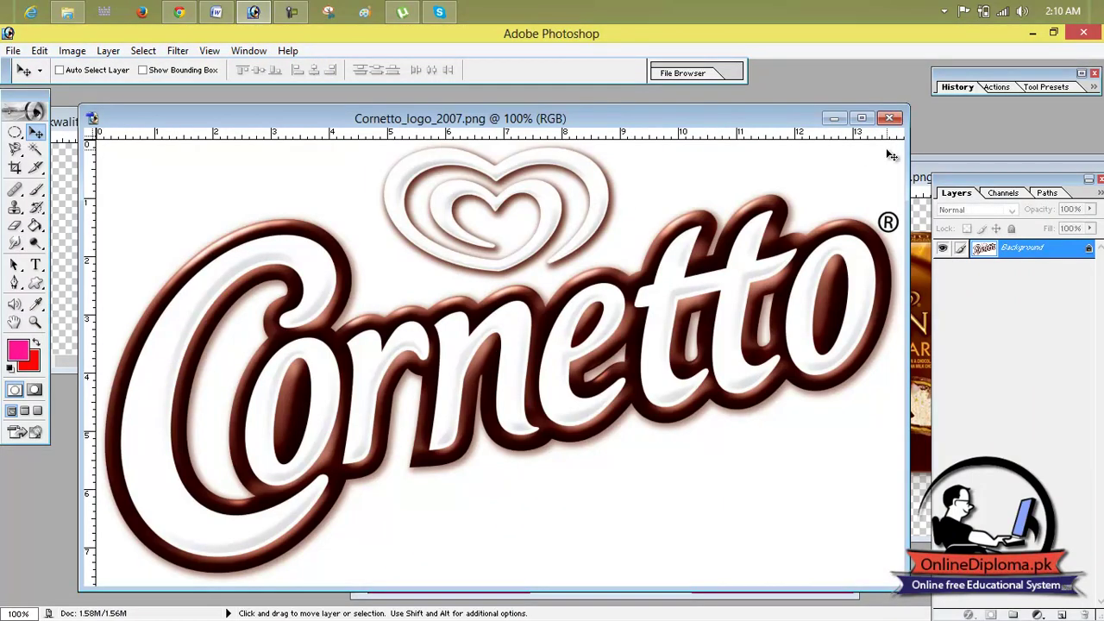
click(861, 118)
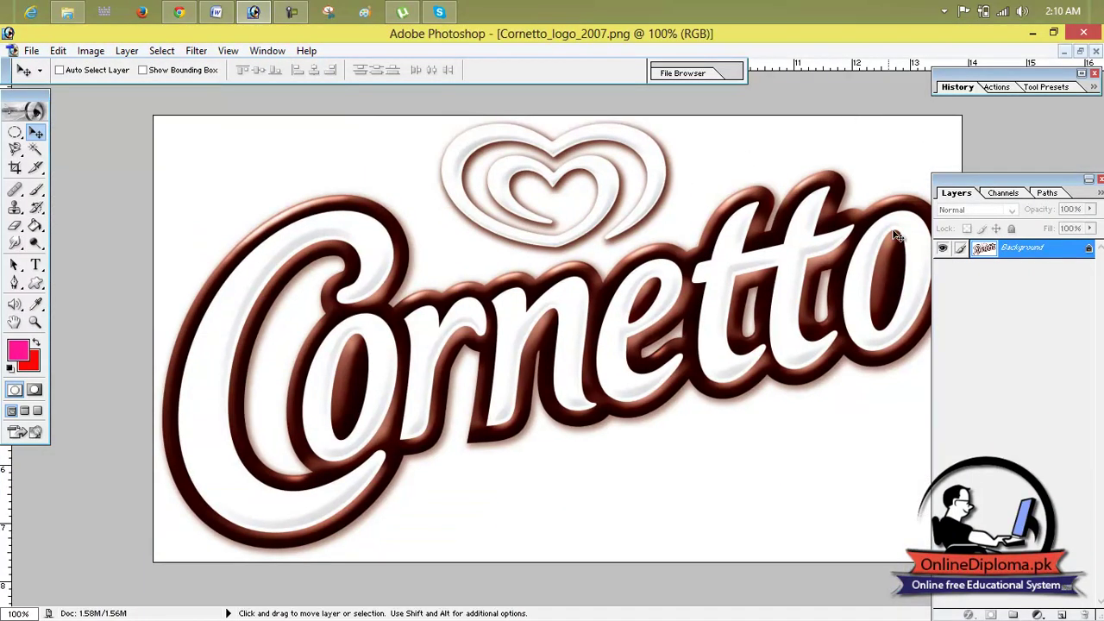
Copy the Cornetto logo into the brochure document and place it in the lower part of the white middle panel.
click(1080, 50)
drag(411, 118, 736, 75)
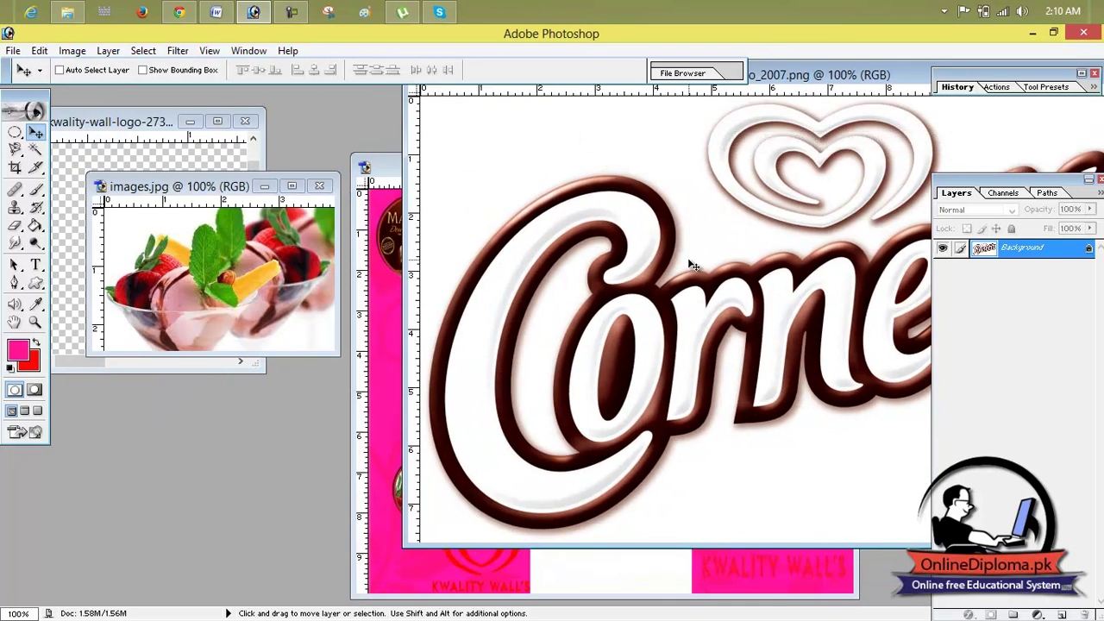
click(639, 508)
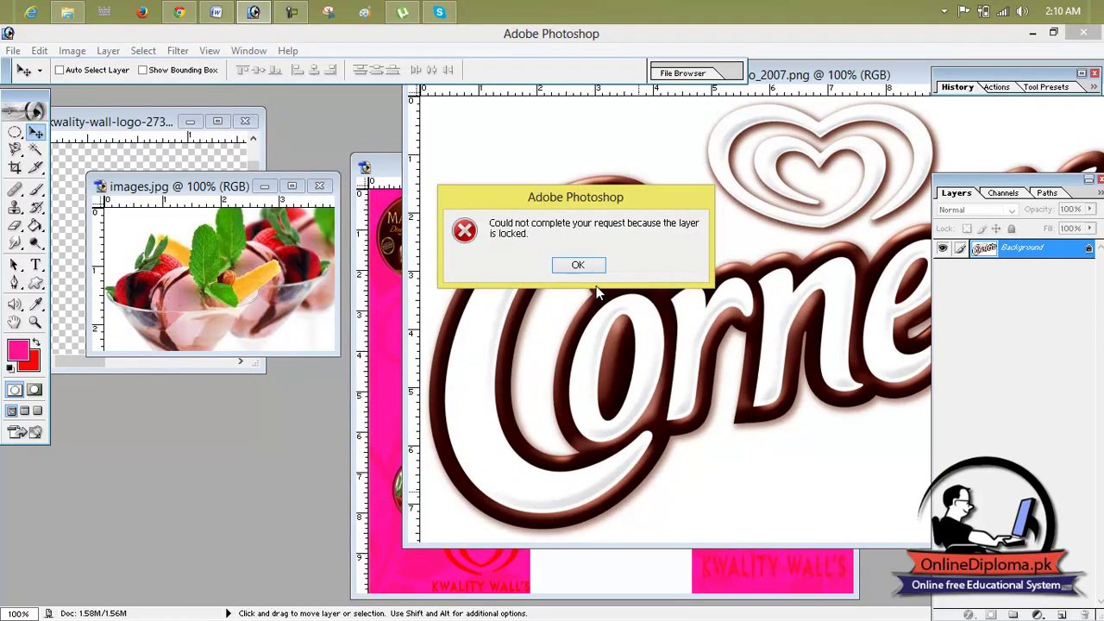
click(578, 266)
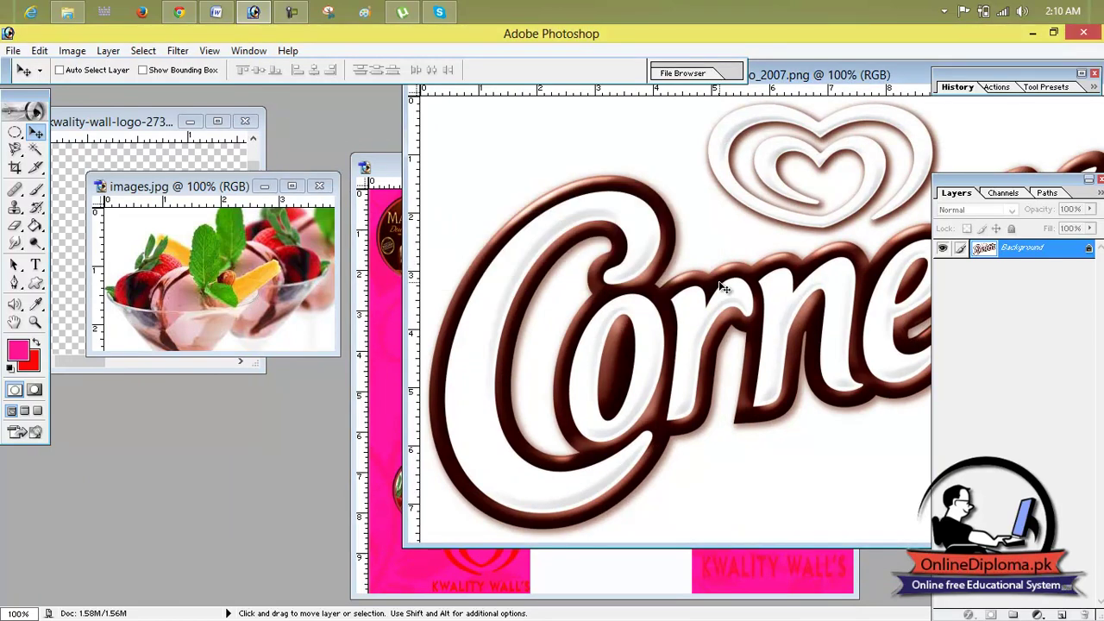
click(629, 576)
click(811, 169)
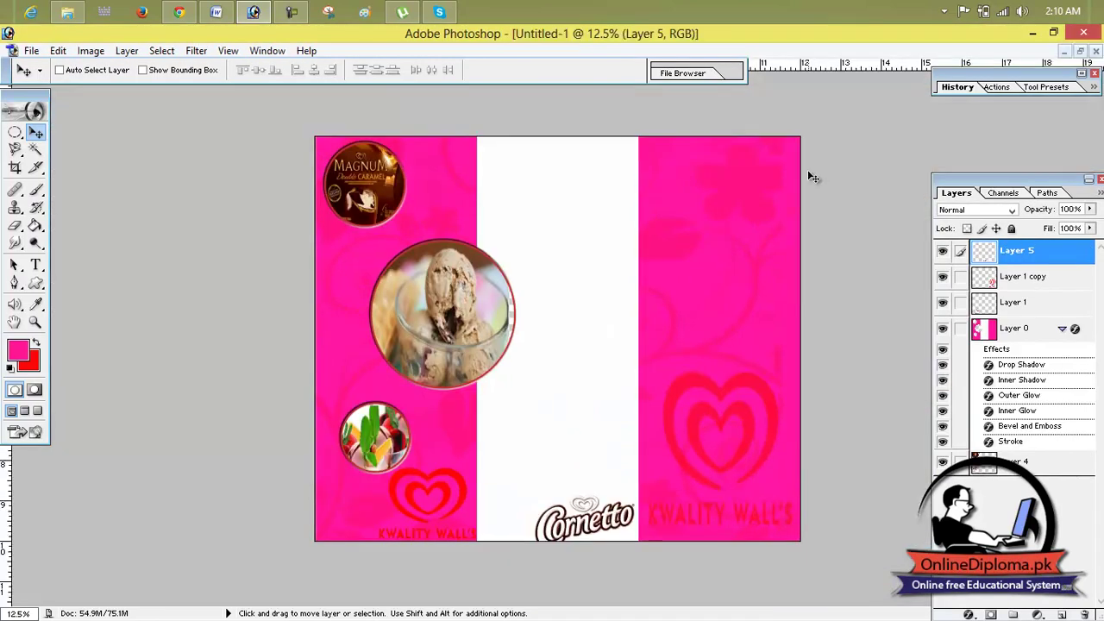
drag(590, 522, 557, 431)
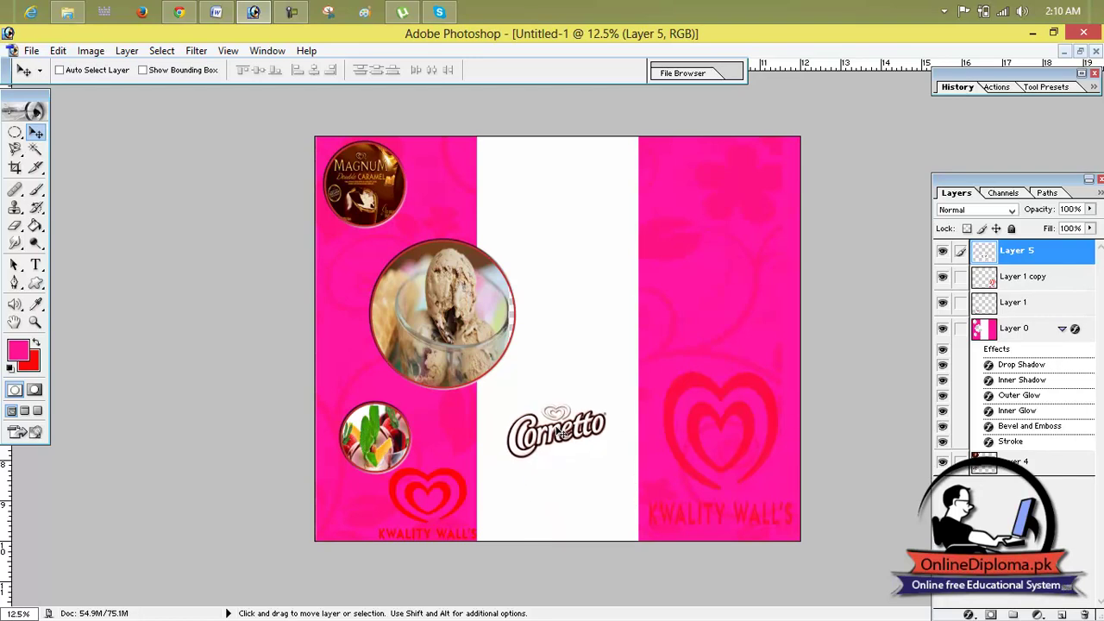
Enlarge the Cornetto logo to about 188% width and 135% height, rotated about -59°, across the middle of the white panel.
key(ctrl+t)
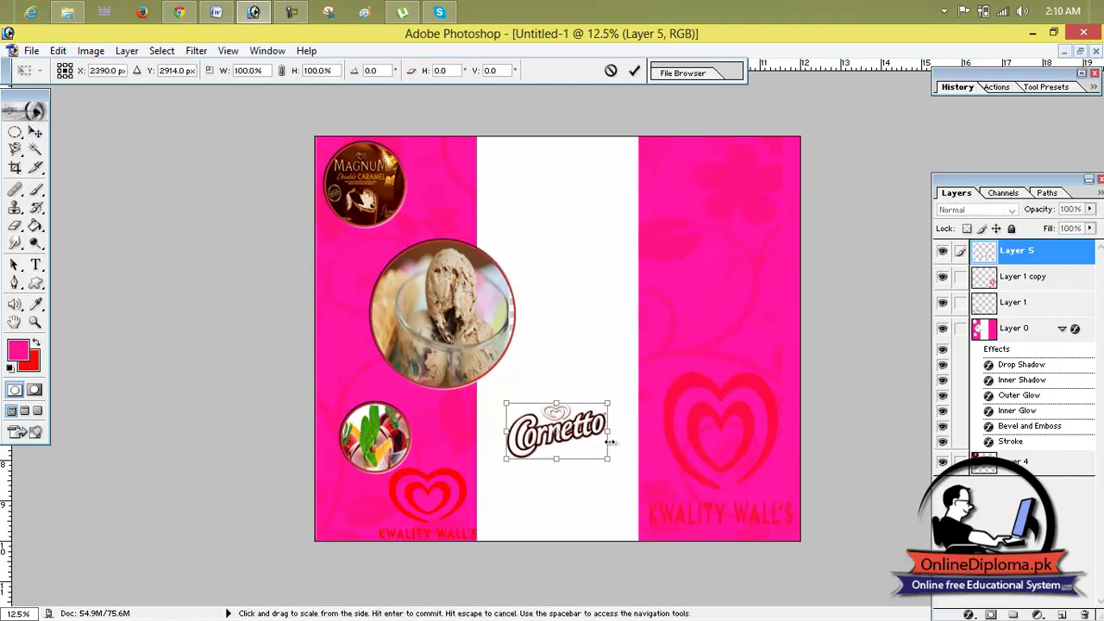
drag(608, 431, 631, 432)
drag(570, 469, 569, 482)
drag(631, 394, 560, 341)
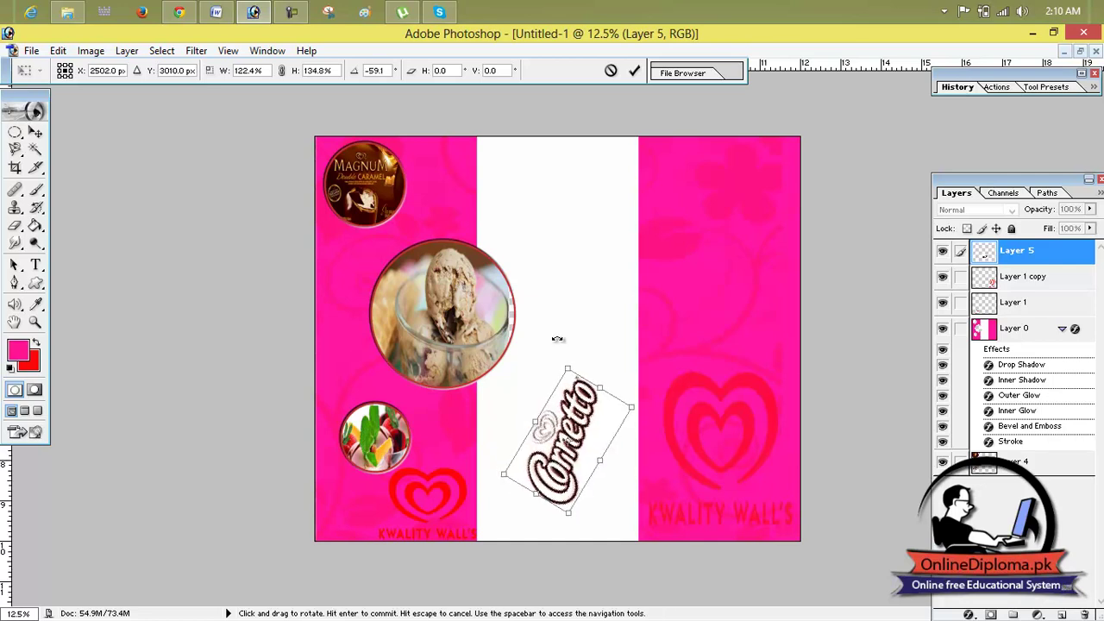
drag(598, 388, 610, 324)
drag(625, 373, 598, 349)
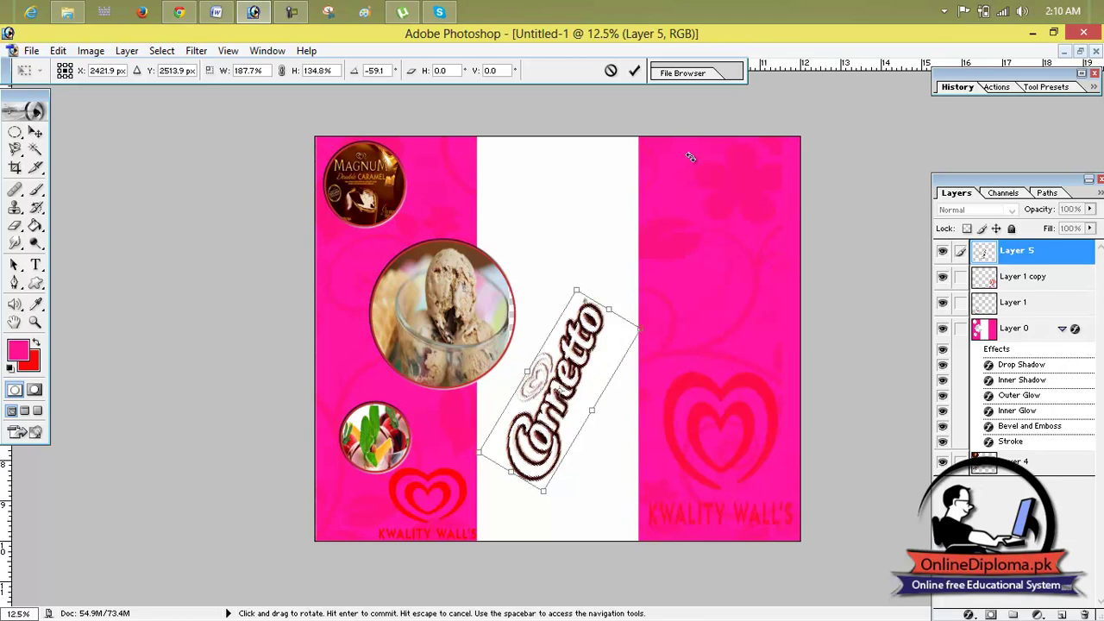
click(635, 70)
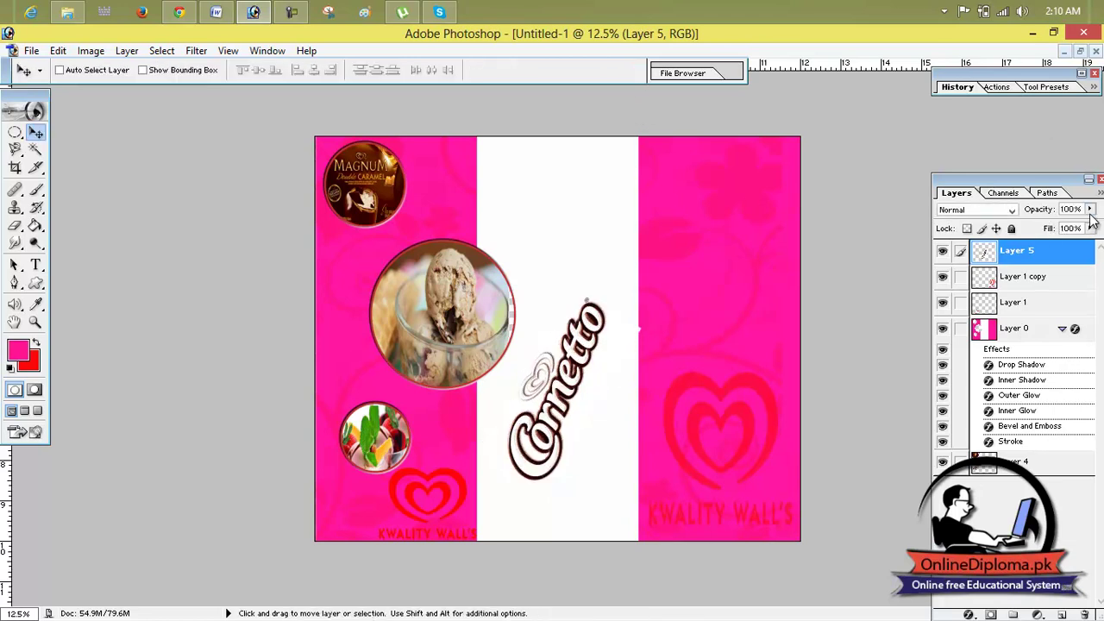
Reduce the opacity of the rotated Cornetto logo layer to 38%.
click(1089, 209)
drag(1089, 226, 1039, 229)
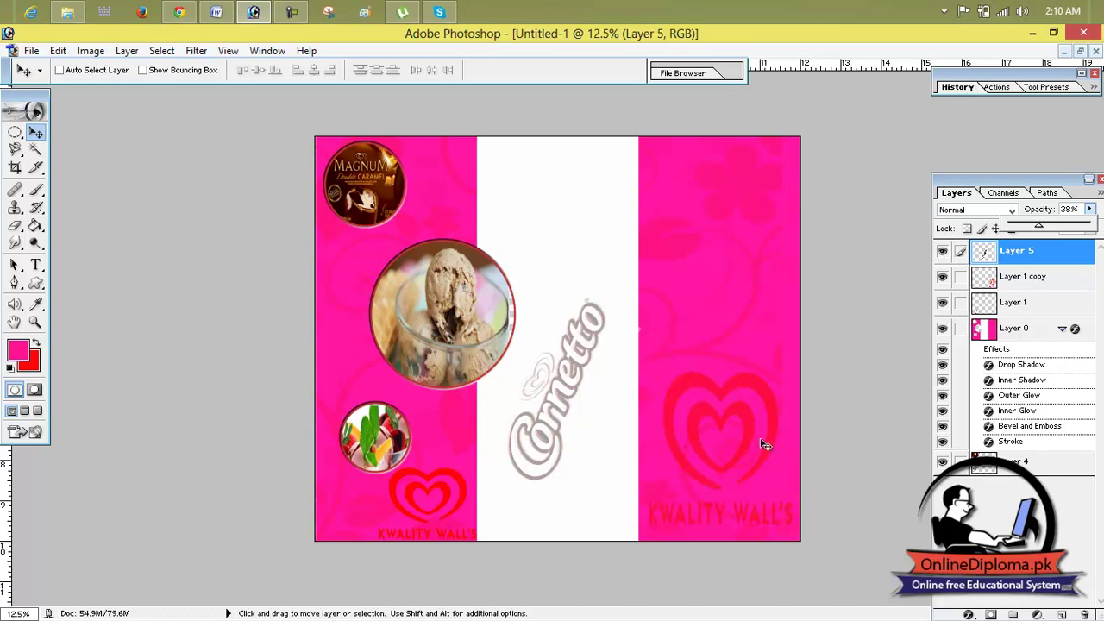
click(885, 239)
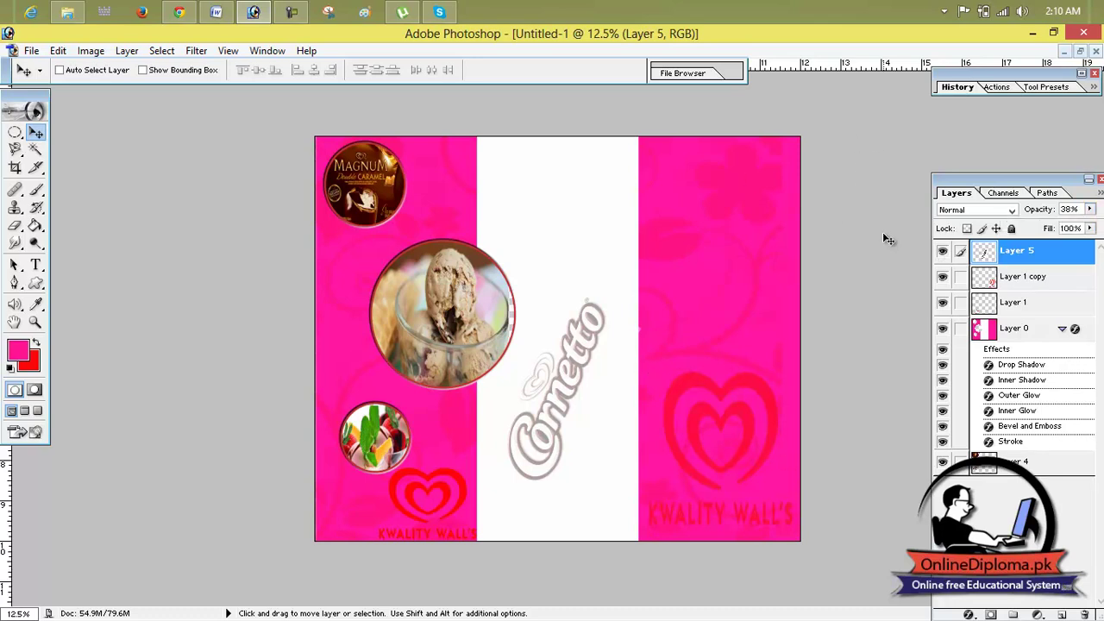